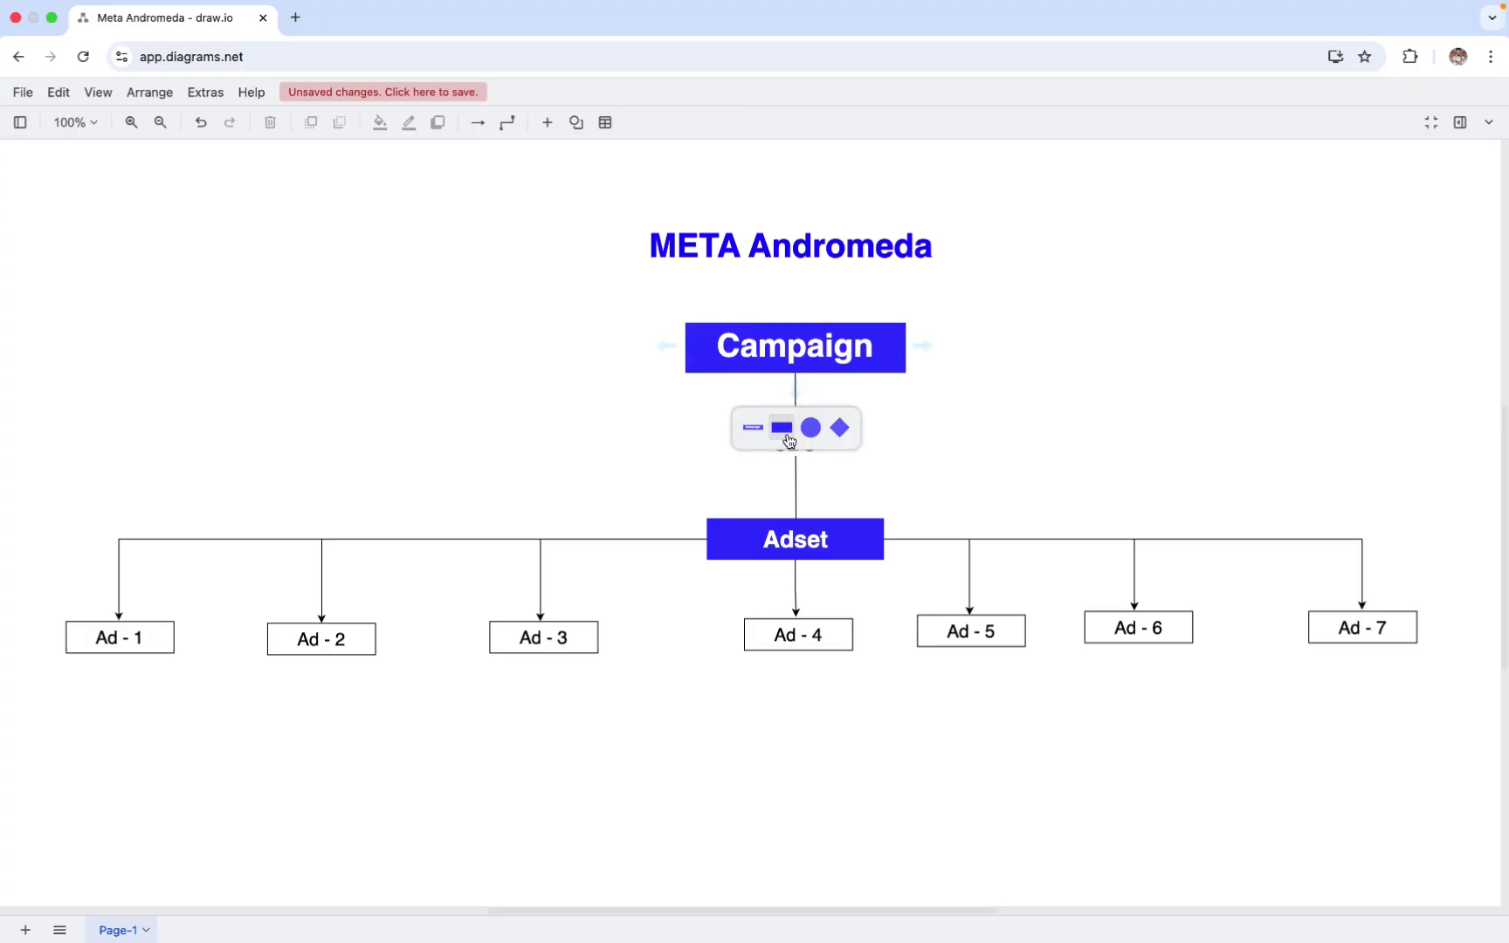
- Deselect the Campaign box in the draw.io diagram and switch to the Ads Manager desktop
click(792, 497)
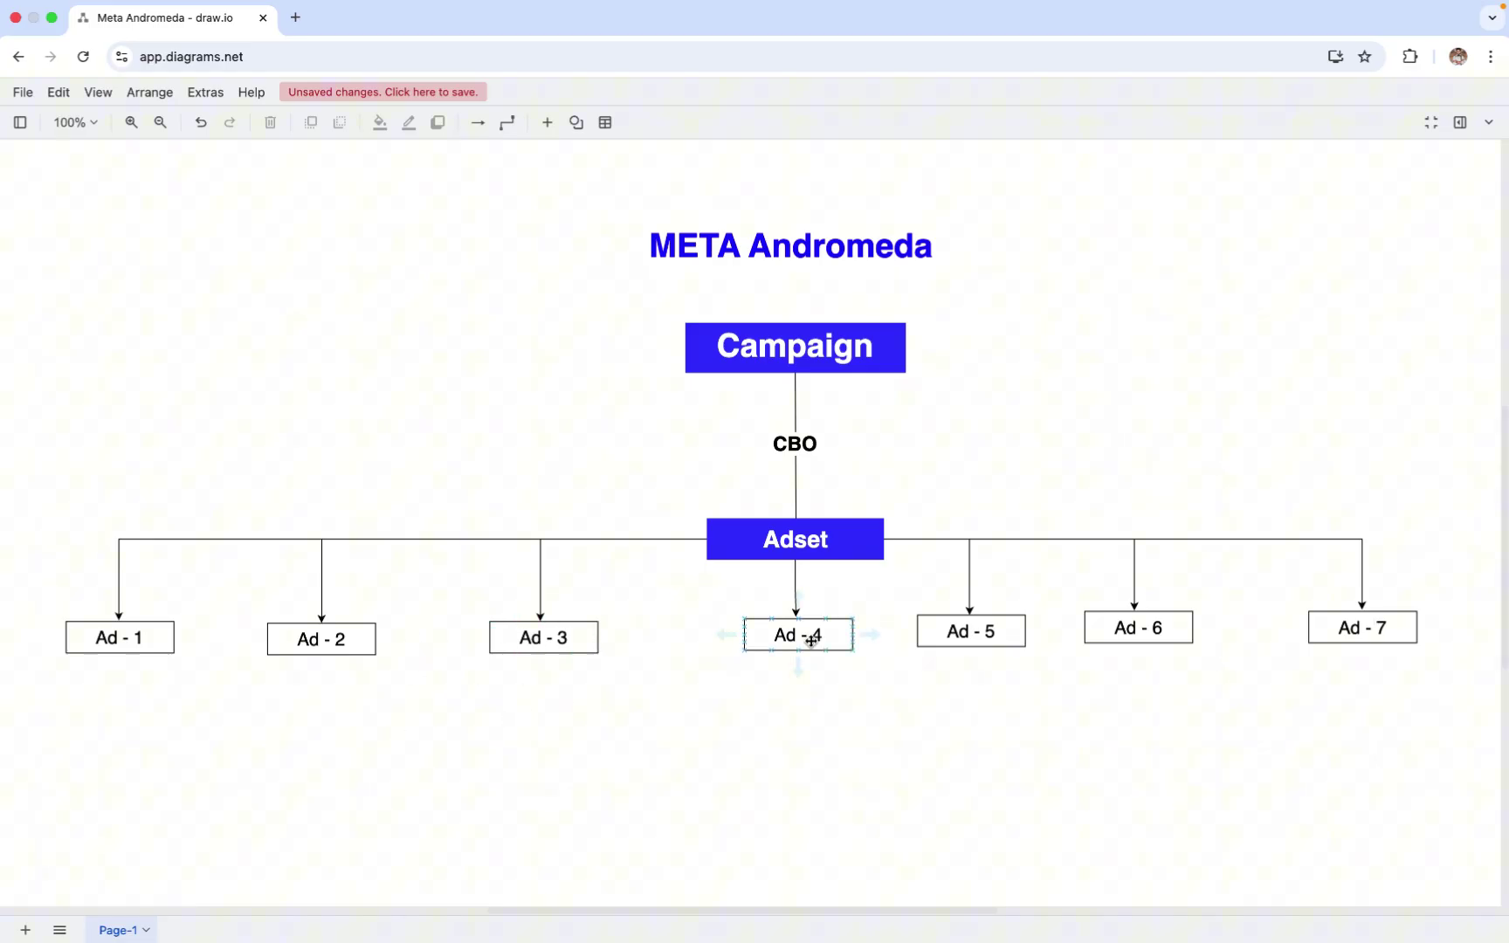
key(ctrl+Right)
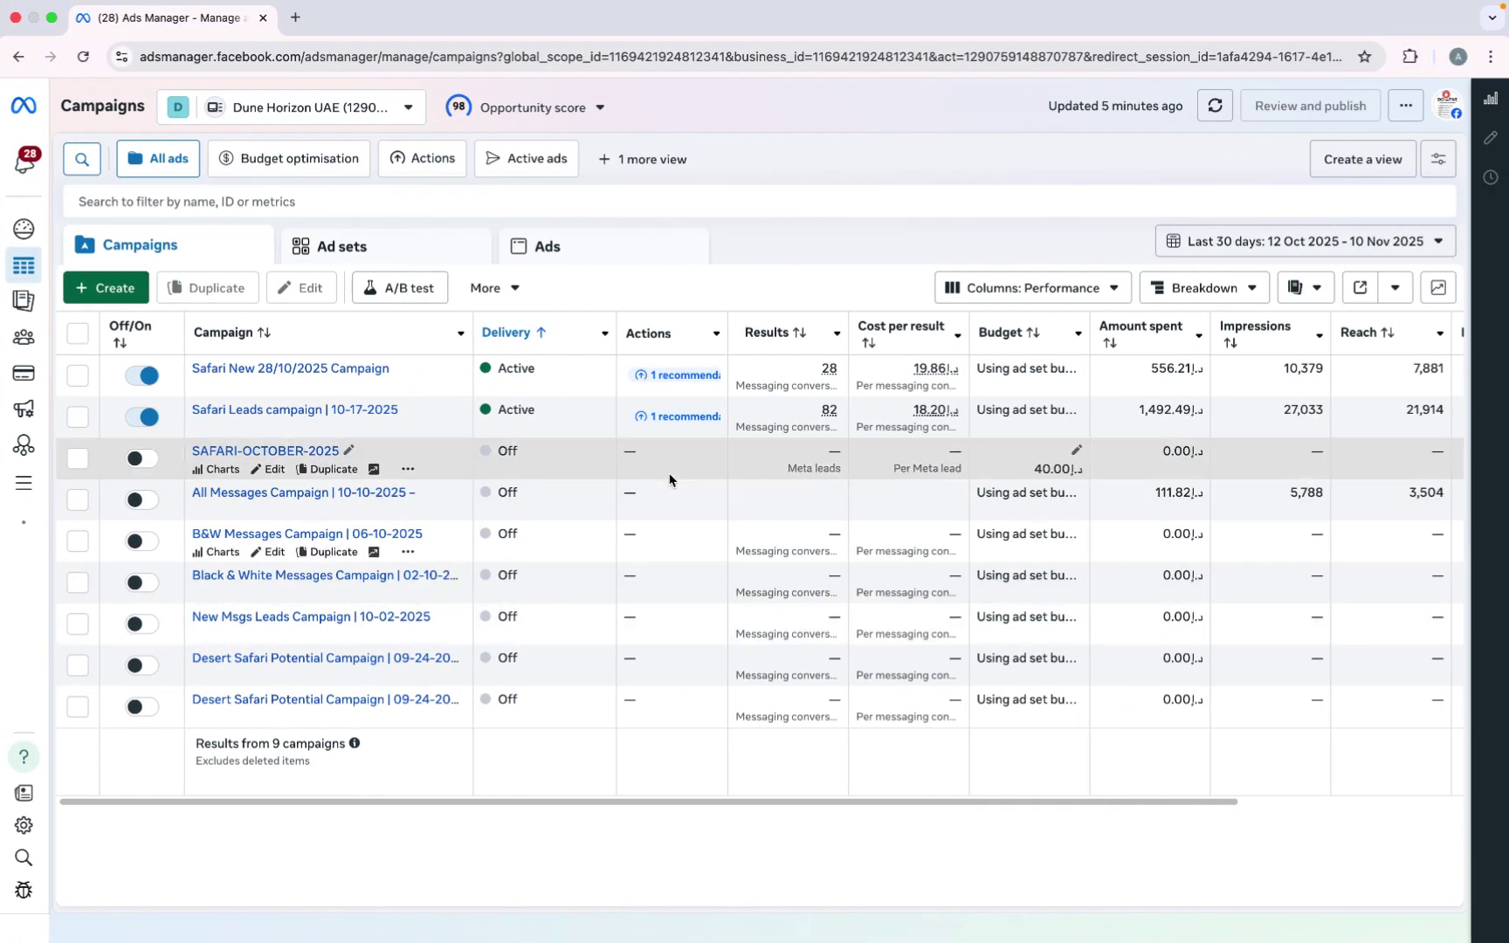
- Create a new campaign with the Leads objective
click(131, 290)
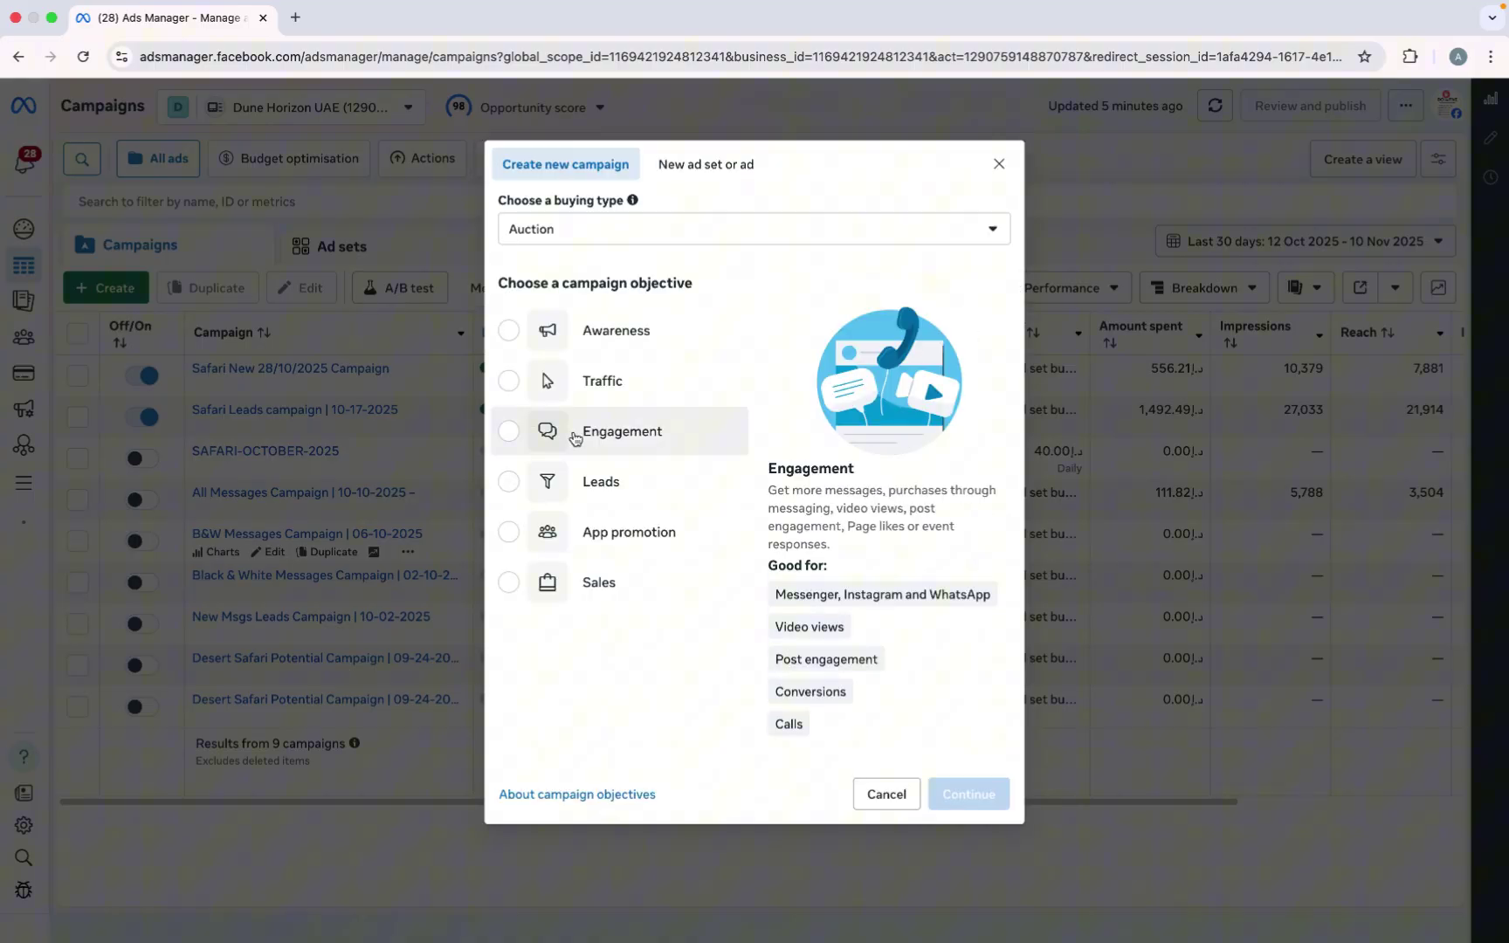
click(590, 481)
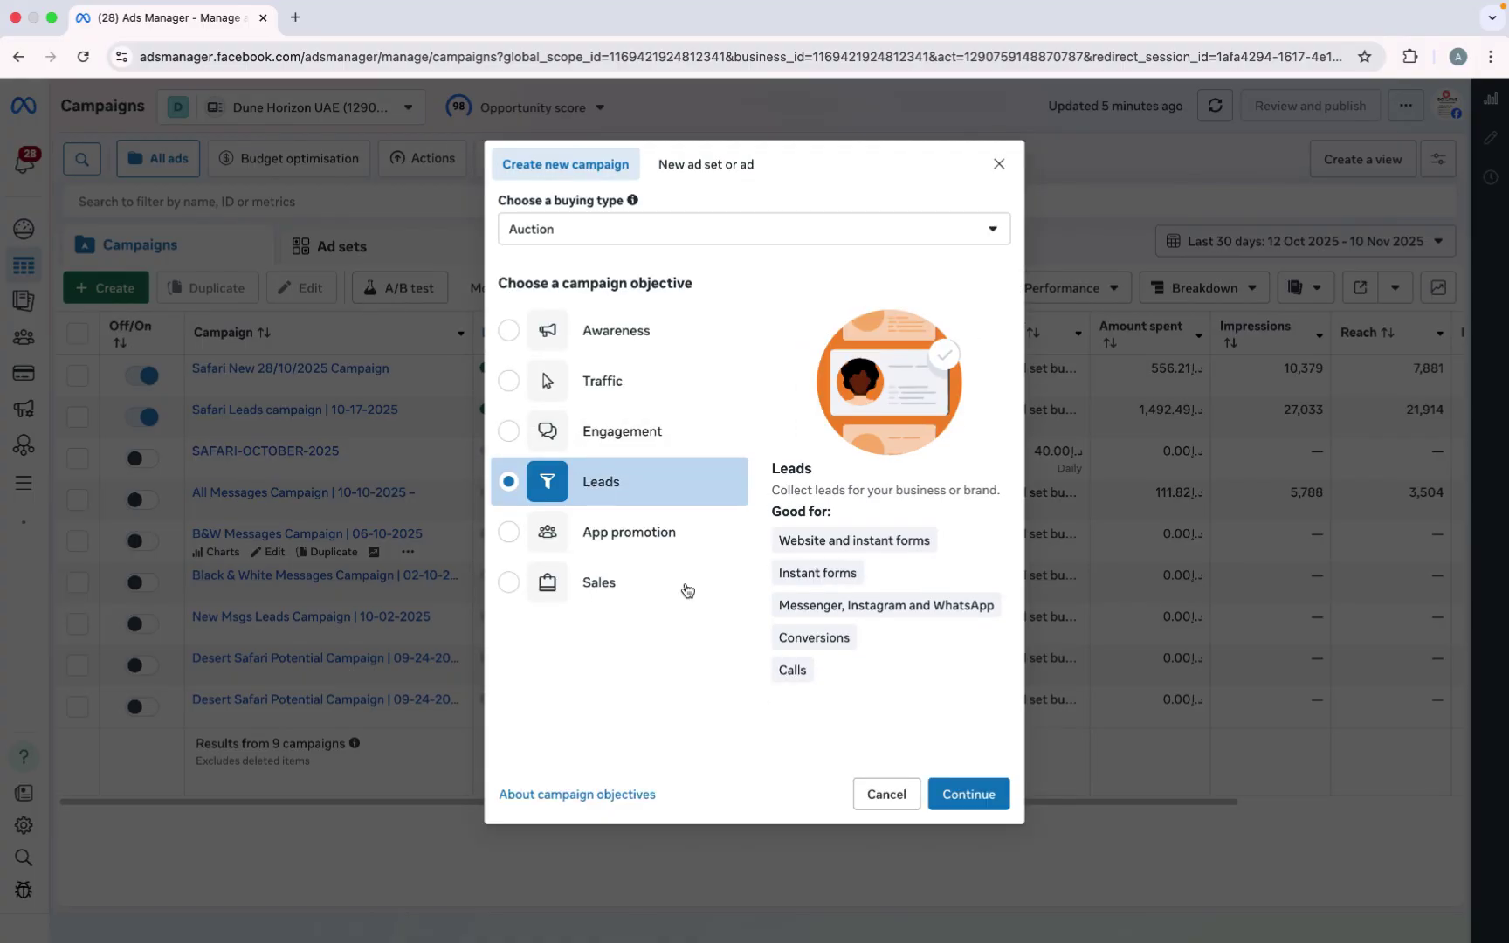
click(970, 796)
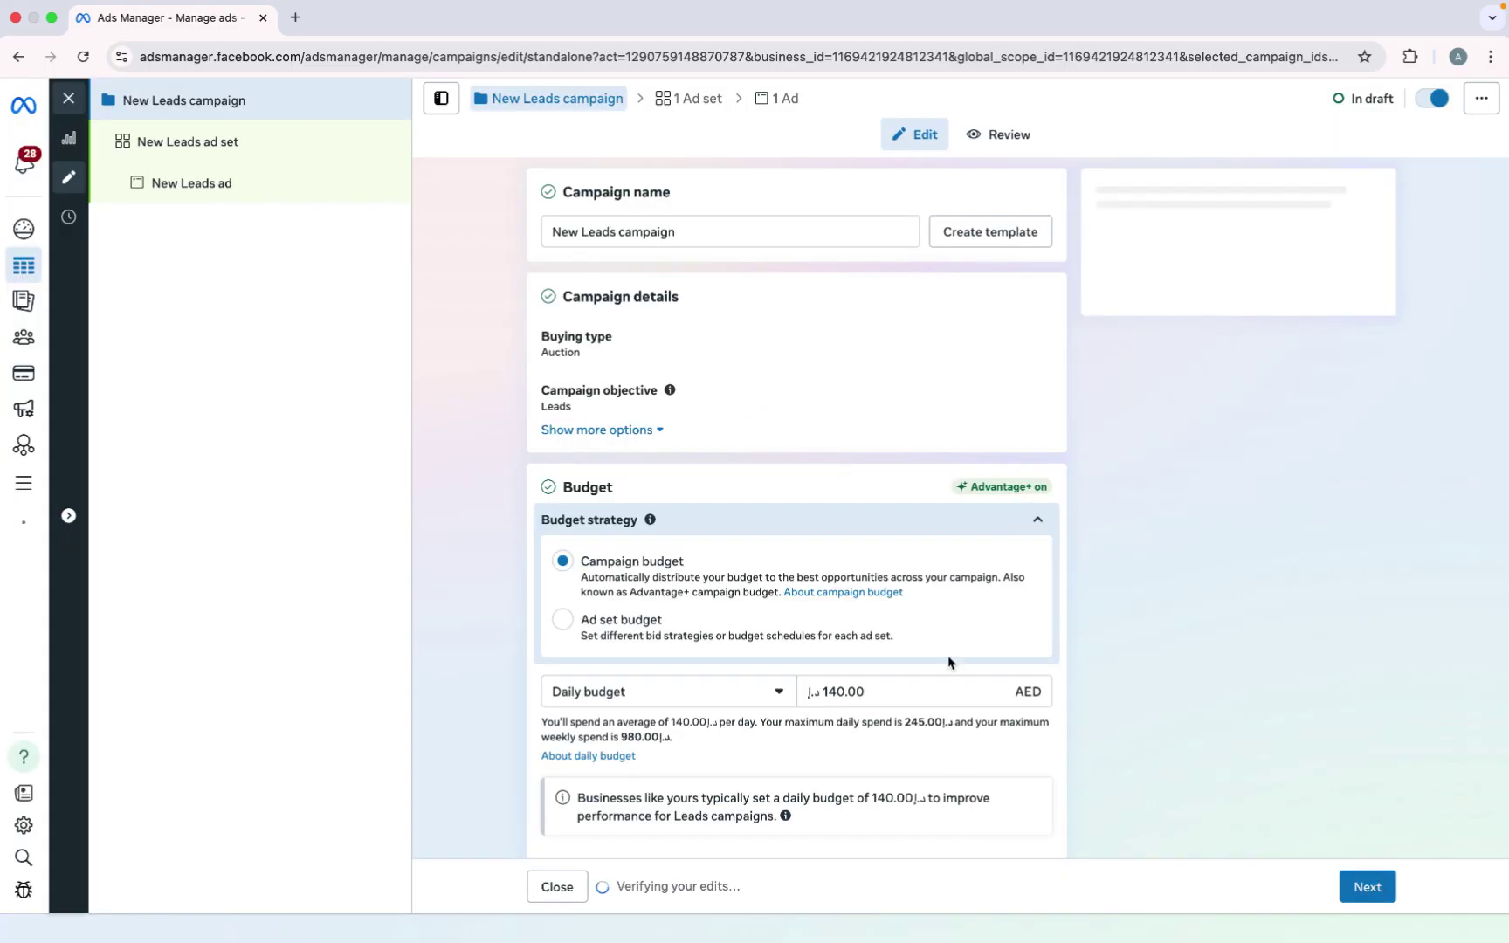
- Rename the campaign to 'Leads Campaign | ANDROMEDA Updatyed | 11-11-2025'
triple_click(677, 223)
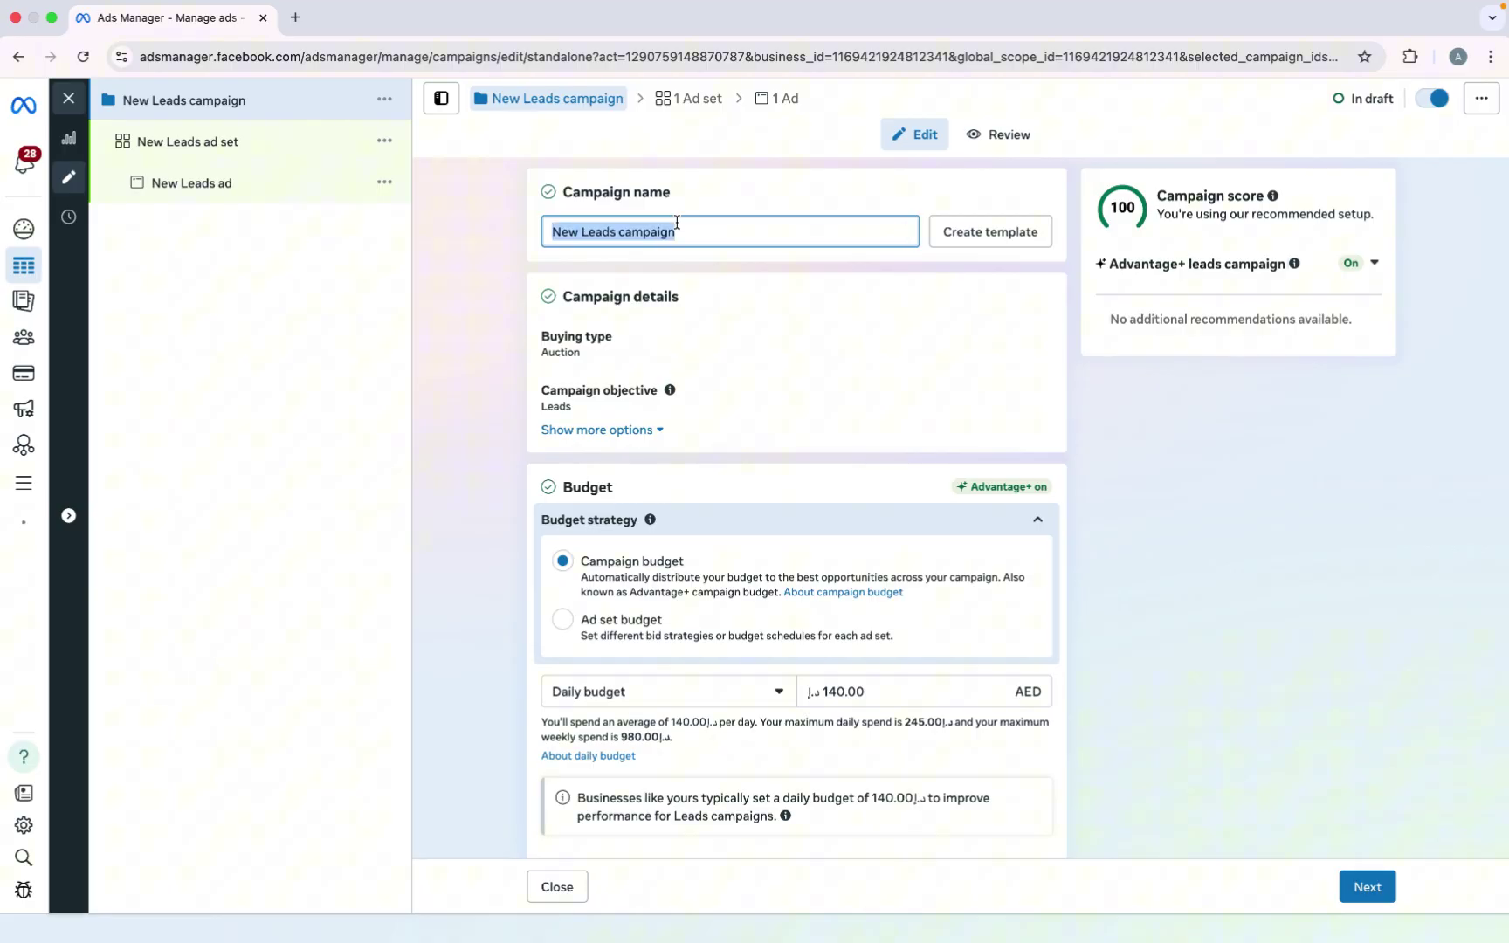
text(Leads Campaign | ANDROMEDA Updatyed | 11)
text(-11)
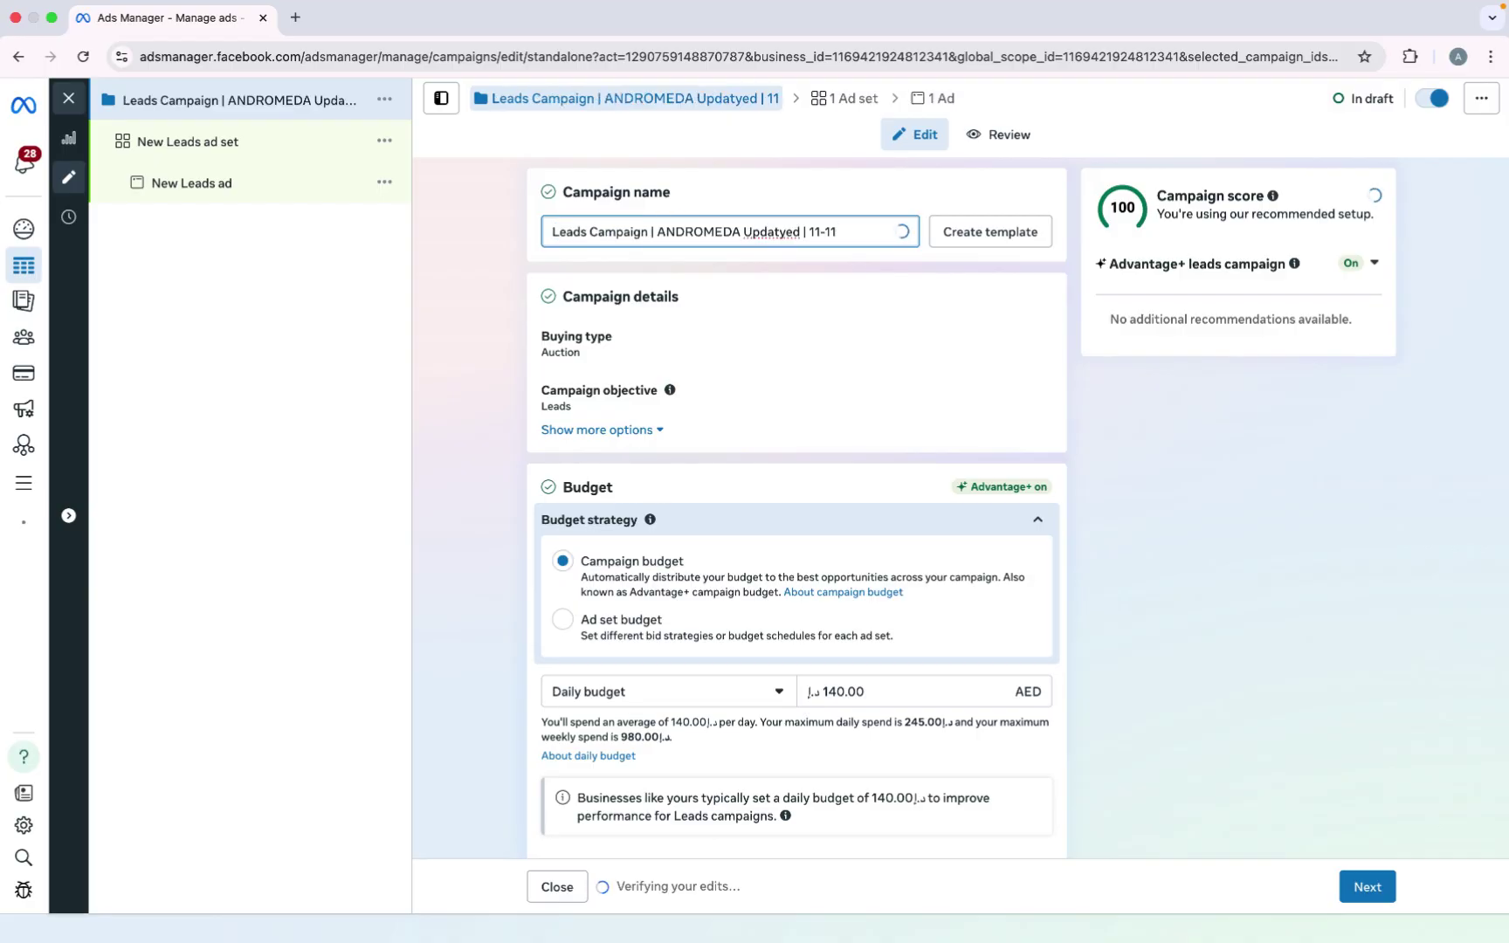
text(-2025)
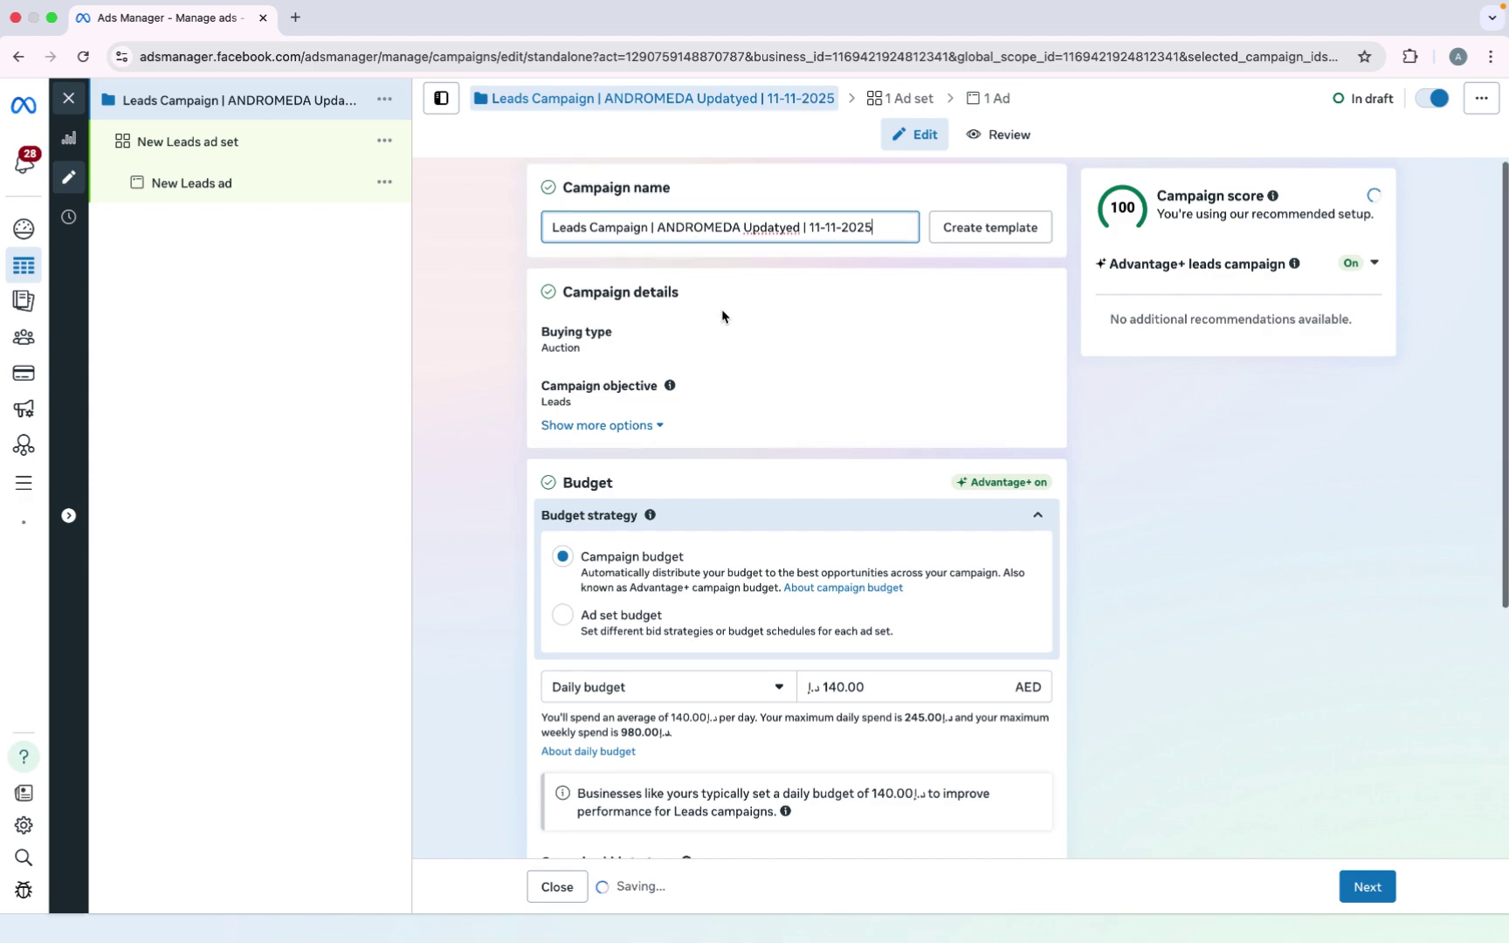
- Set the campaign daily budget to 100.00 AED and move on to the ad set
scroll(720, 316, down, 1)
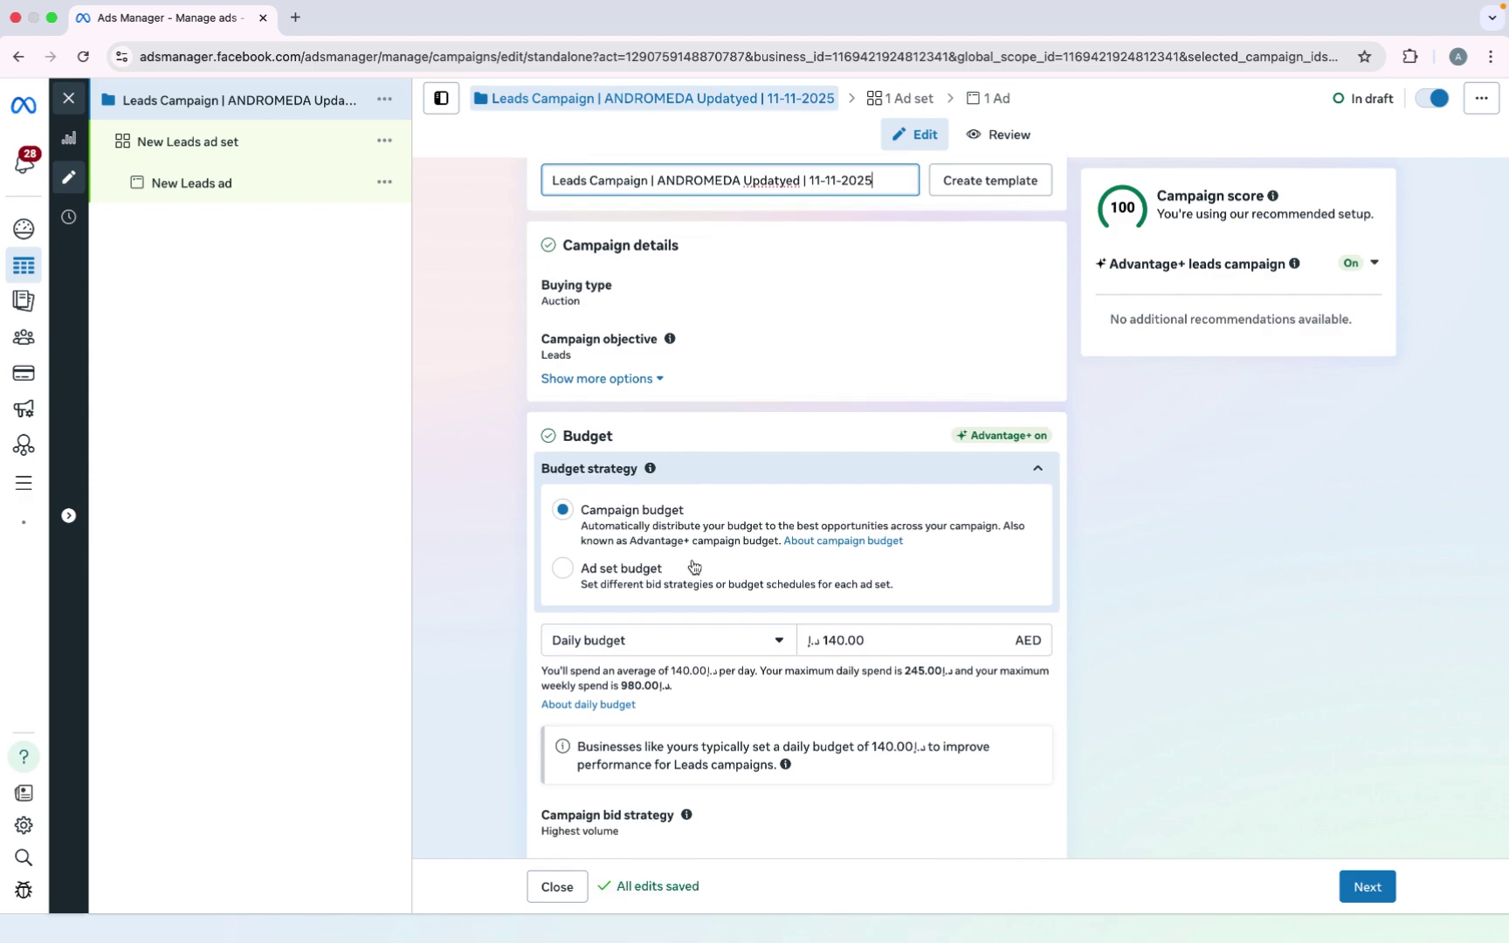
double_click(839, 643)
text(1)
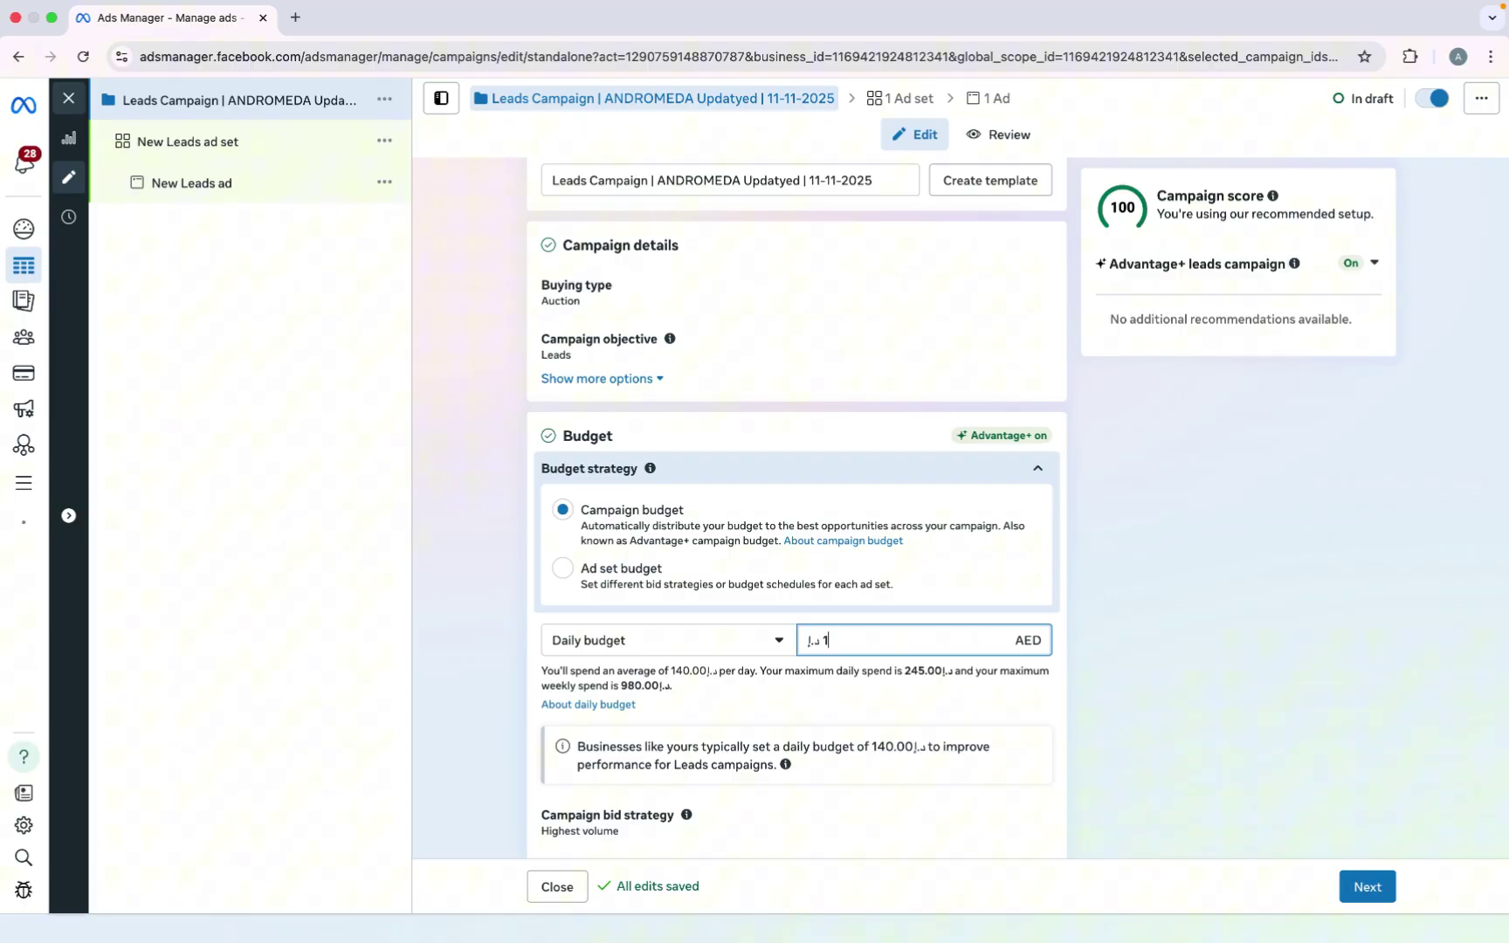
click(917, 679)
scroll(917, 678, down, 5)
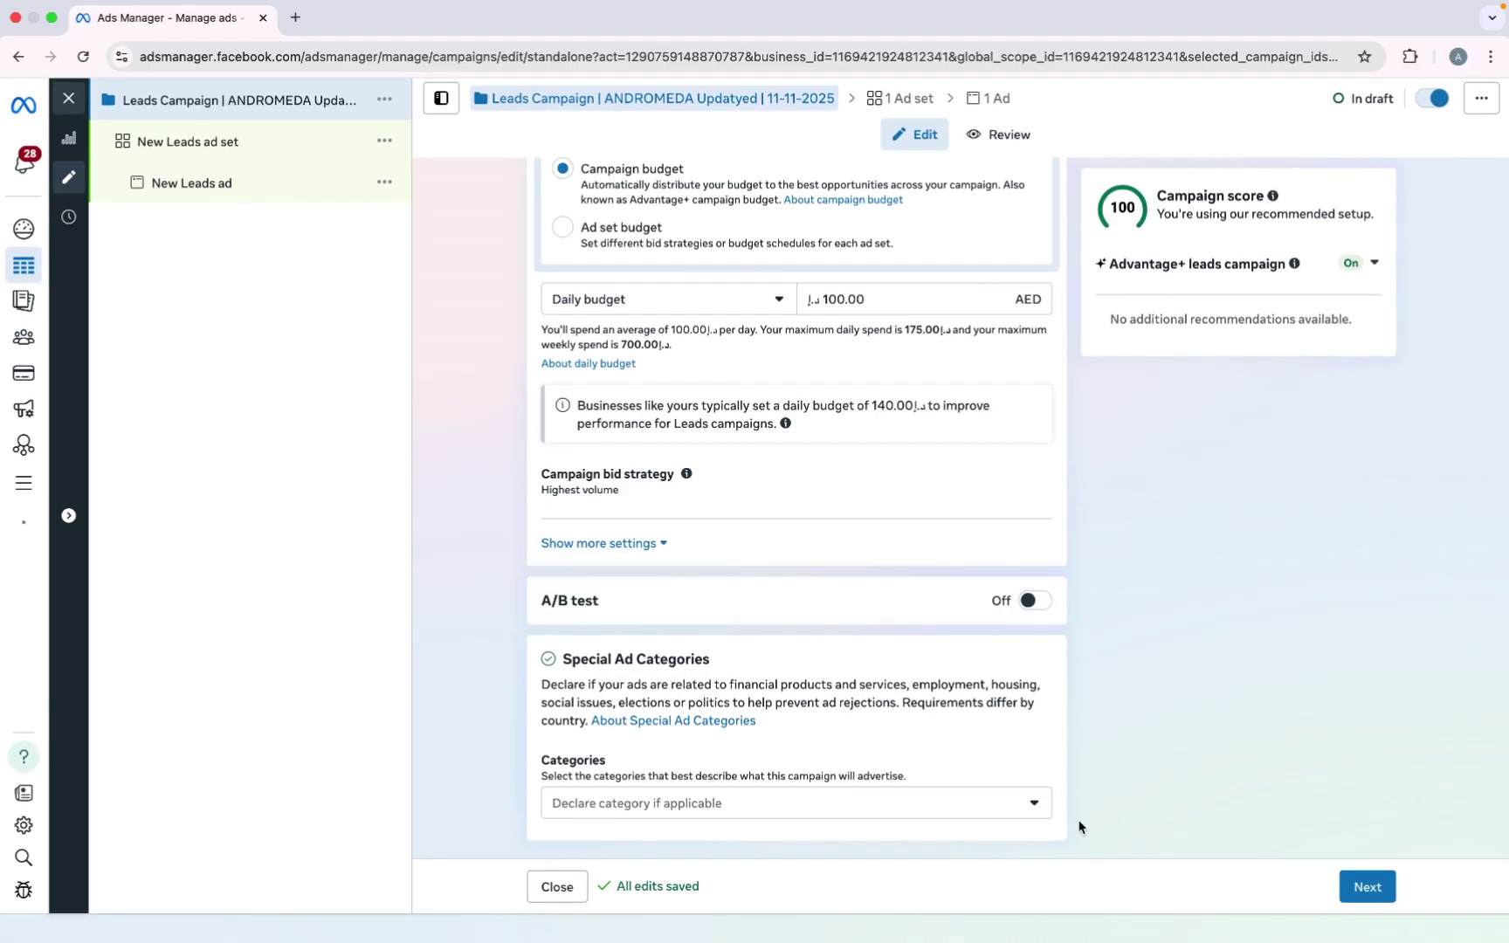
click(1349, 891)
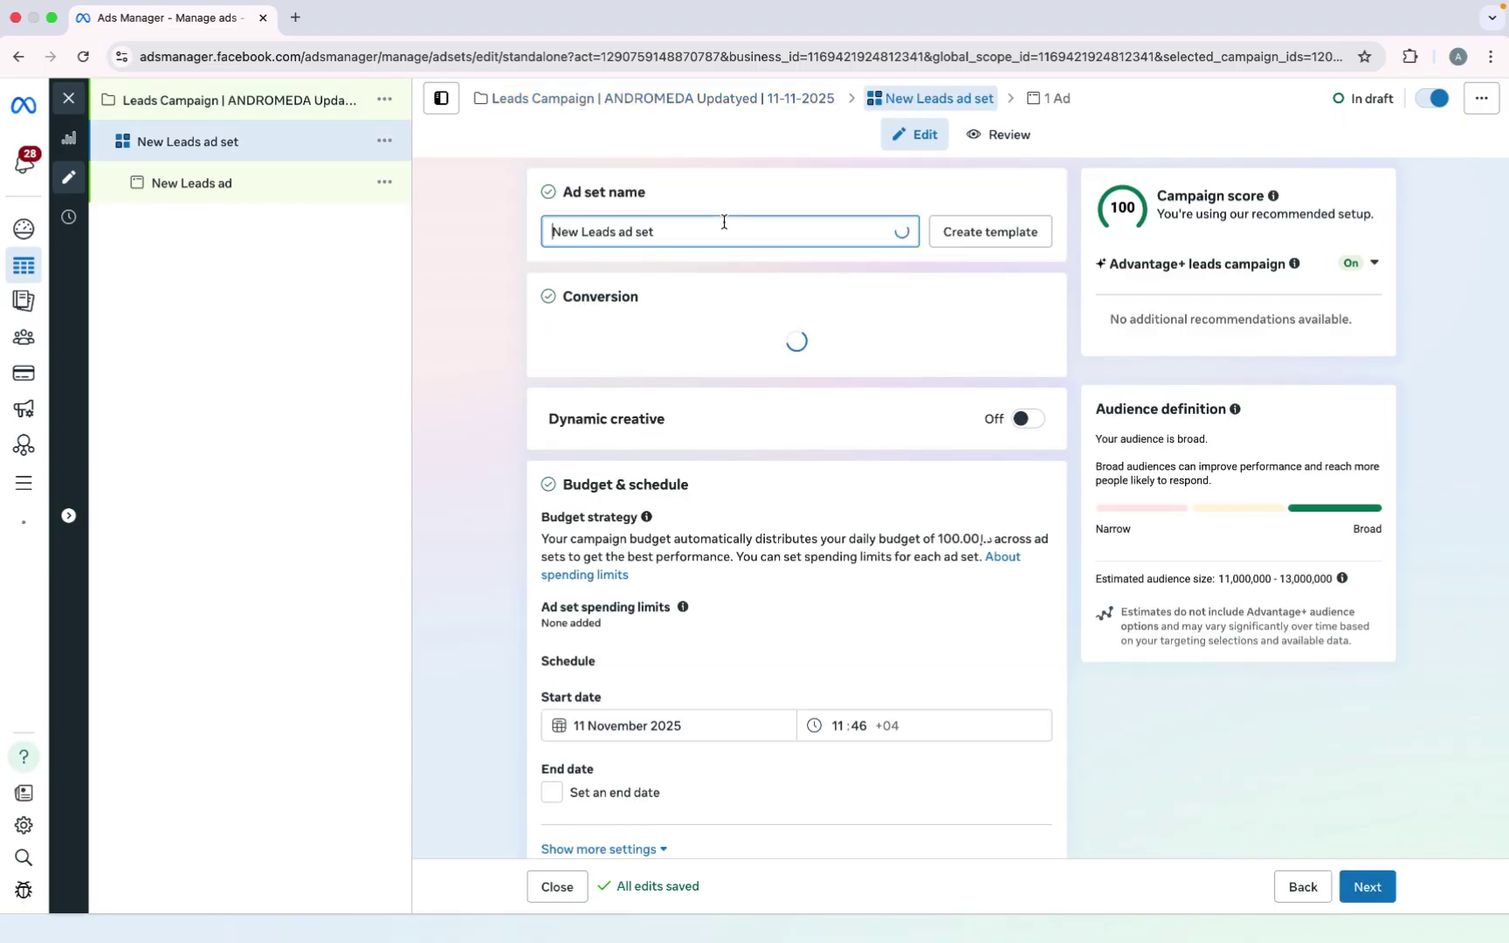
- Name the ad set 'Adset - 1 | Andromeda' and set WhatsApp as its single conversion location
triple_click(633, 230)
text(Adset)
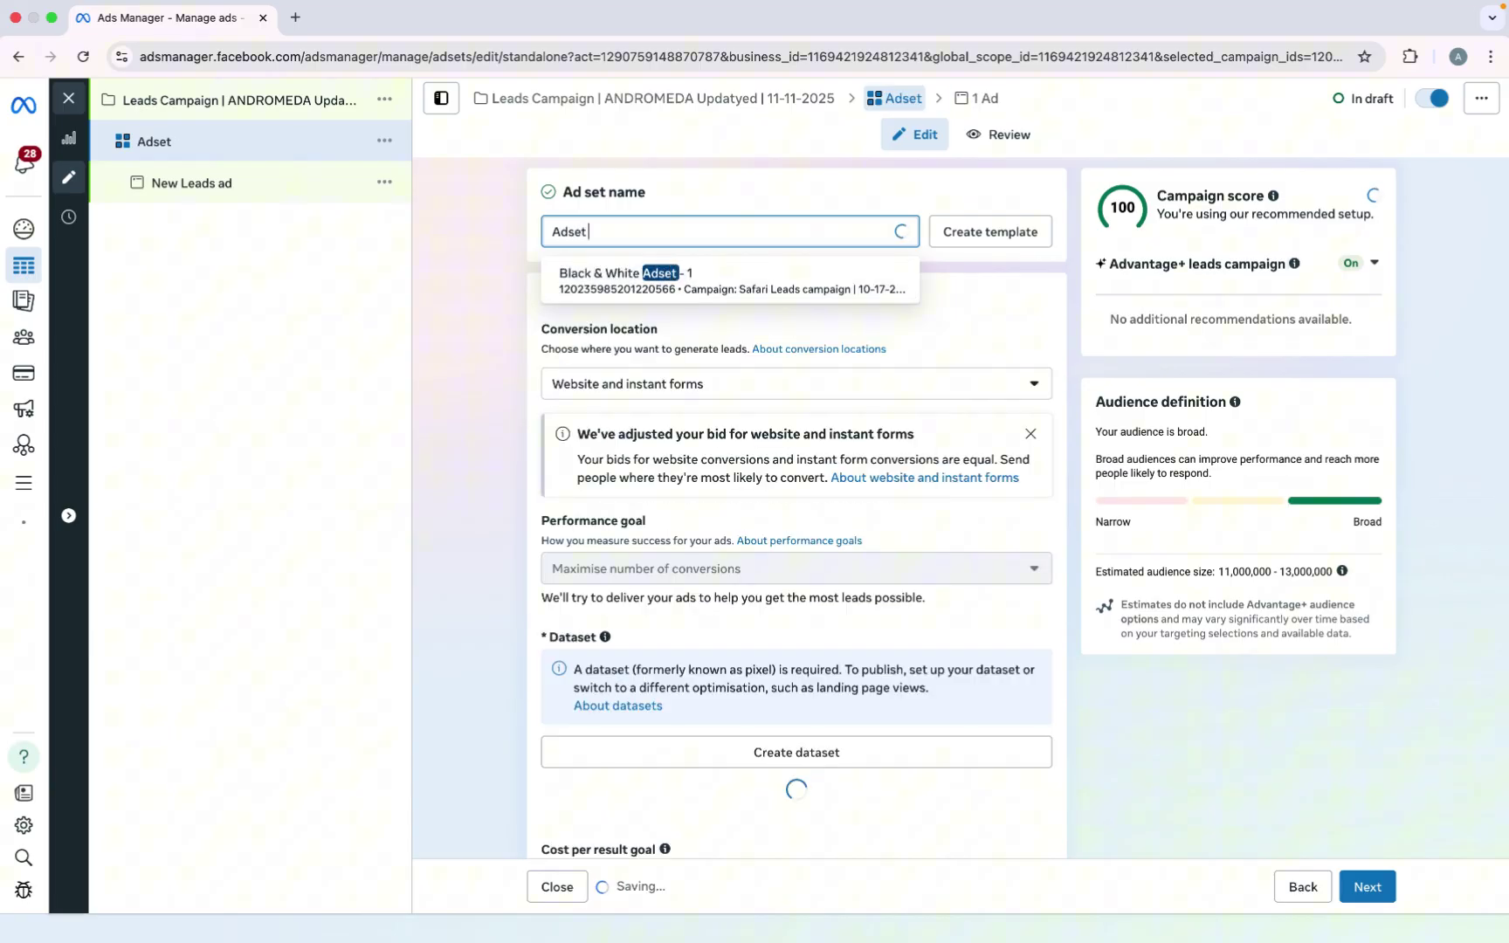
text( - )
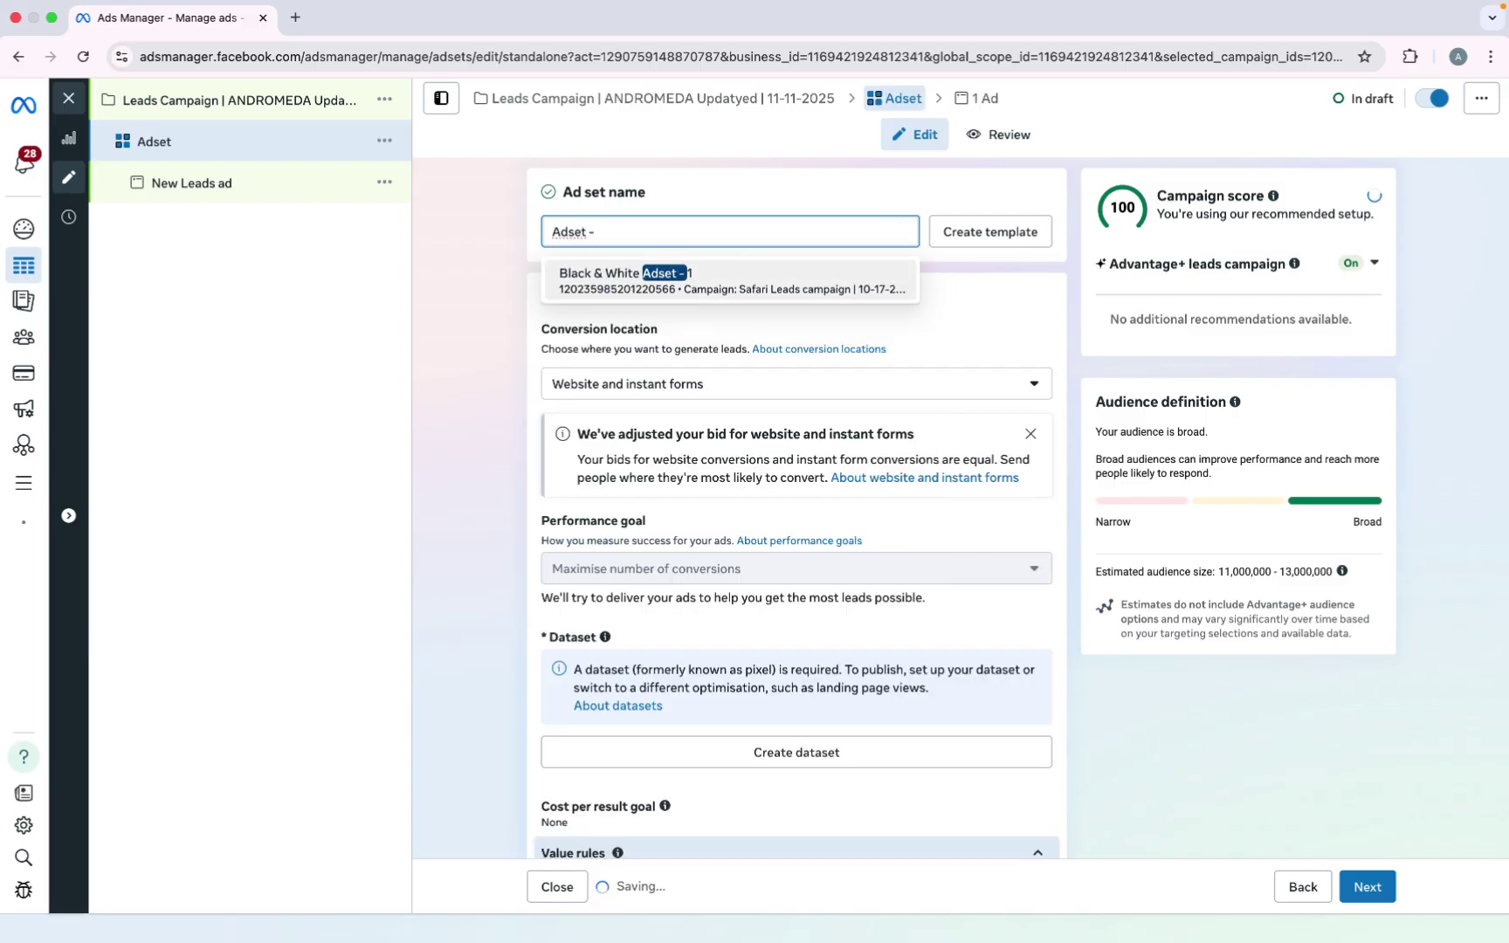
text(1)
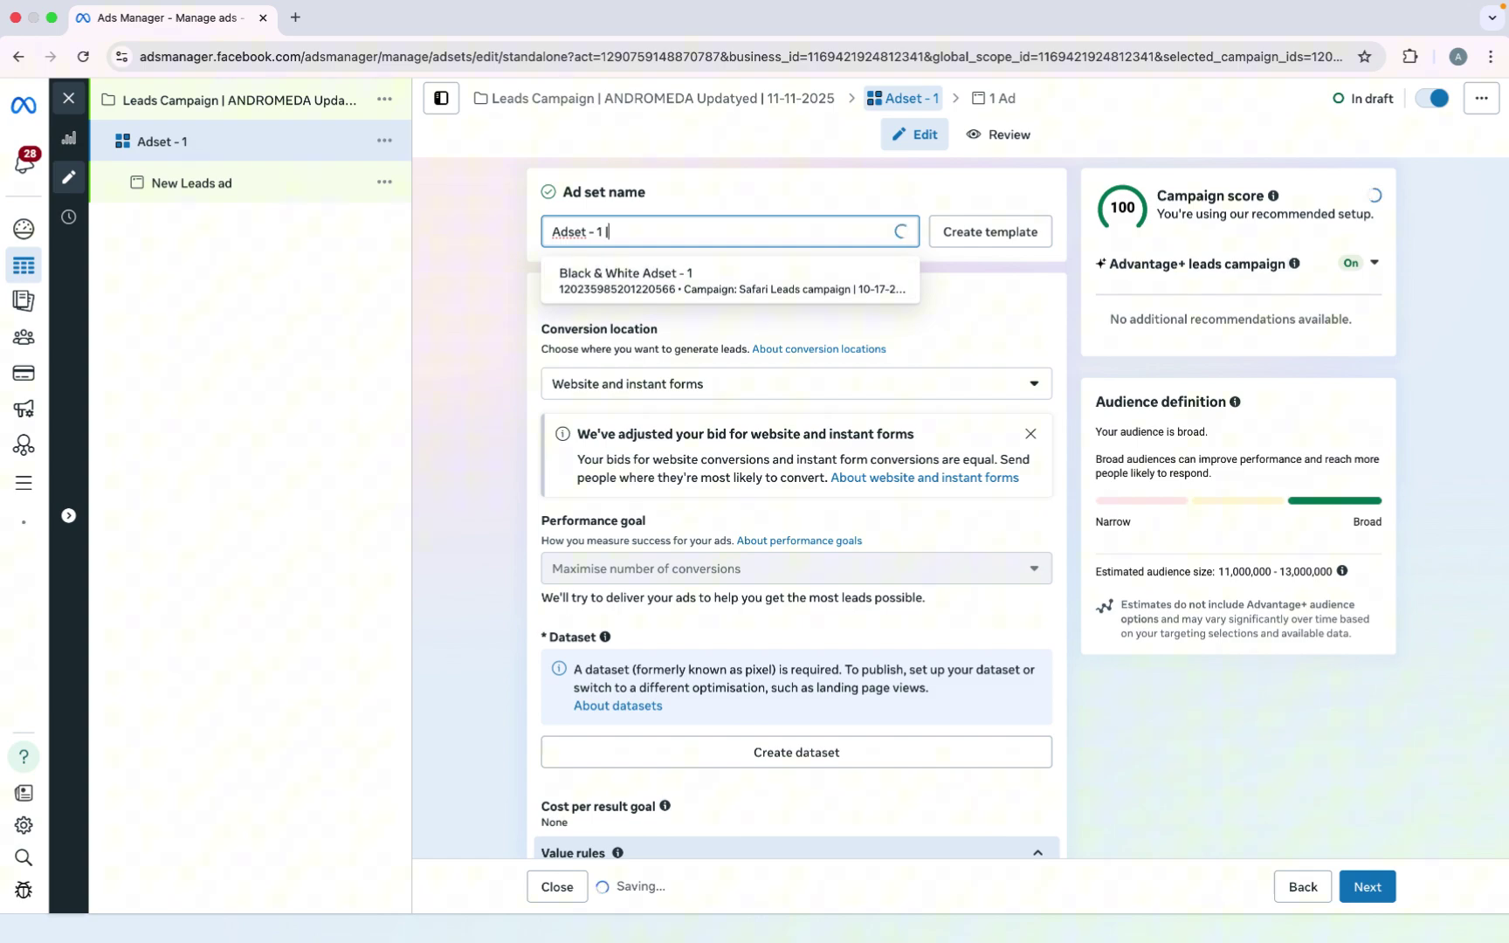
text( | An)
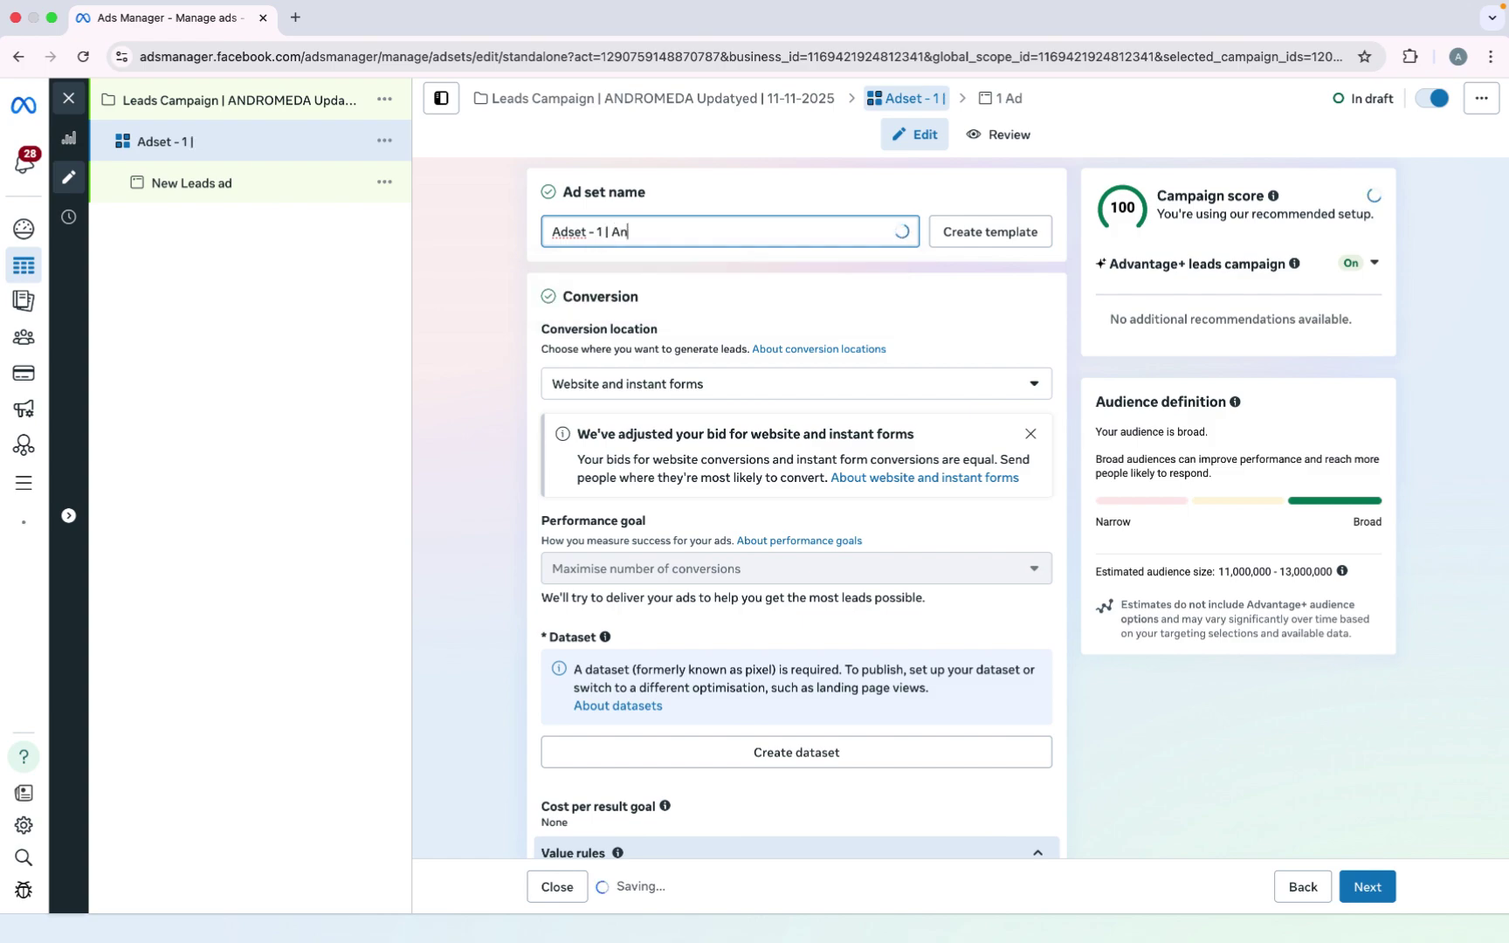
text(drome)
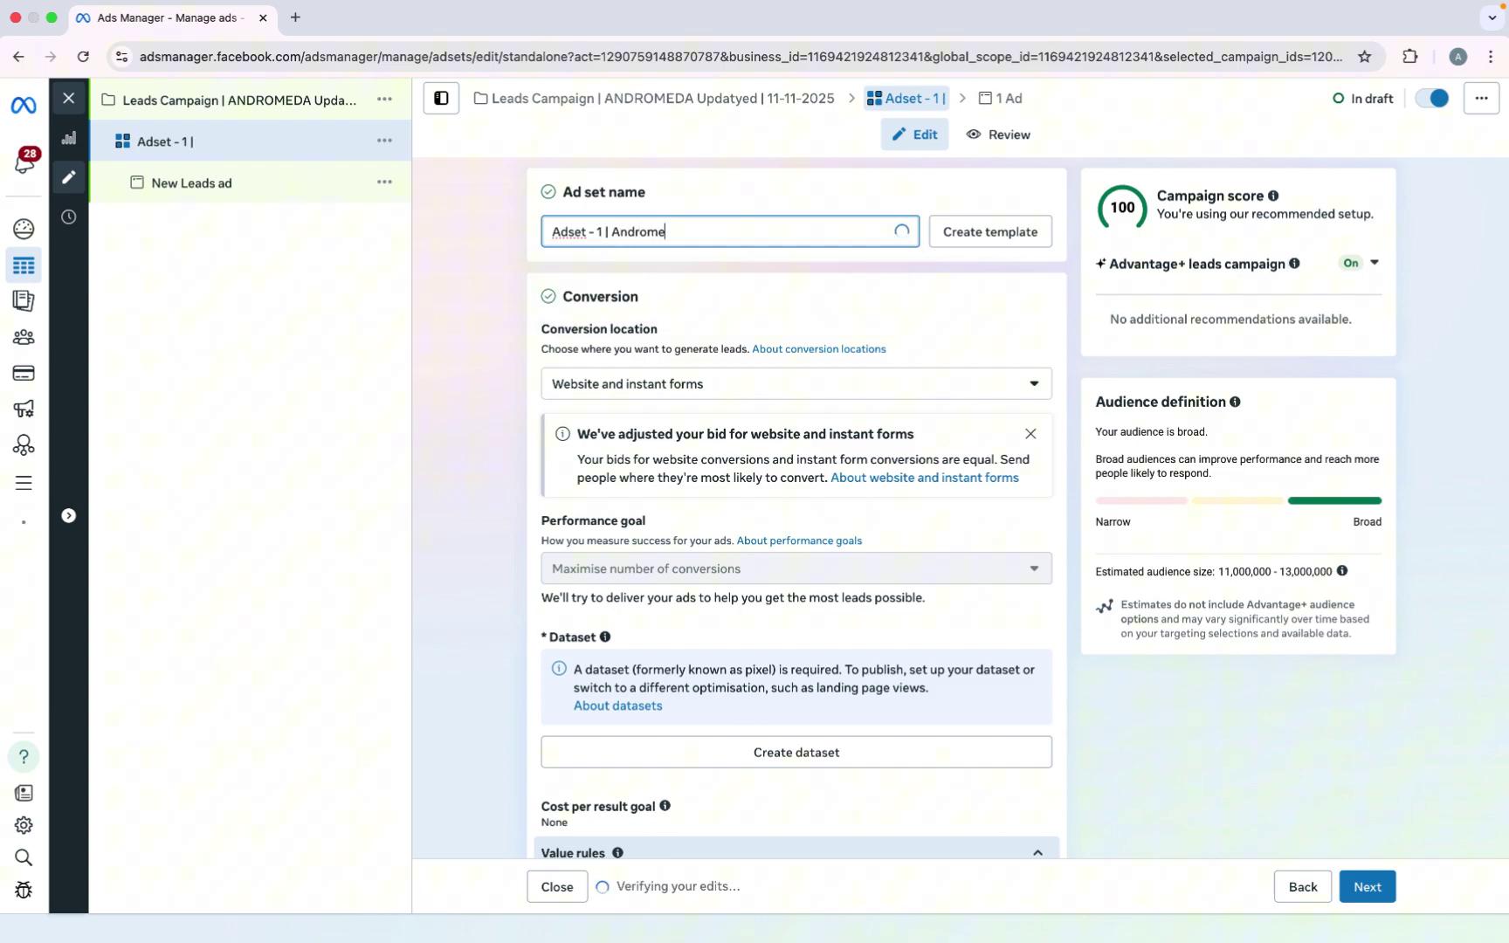
text(da)
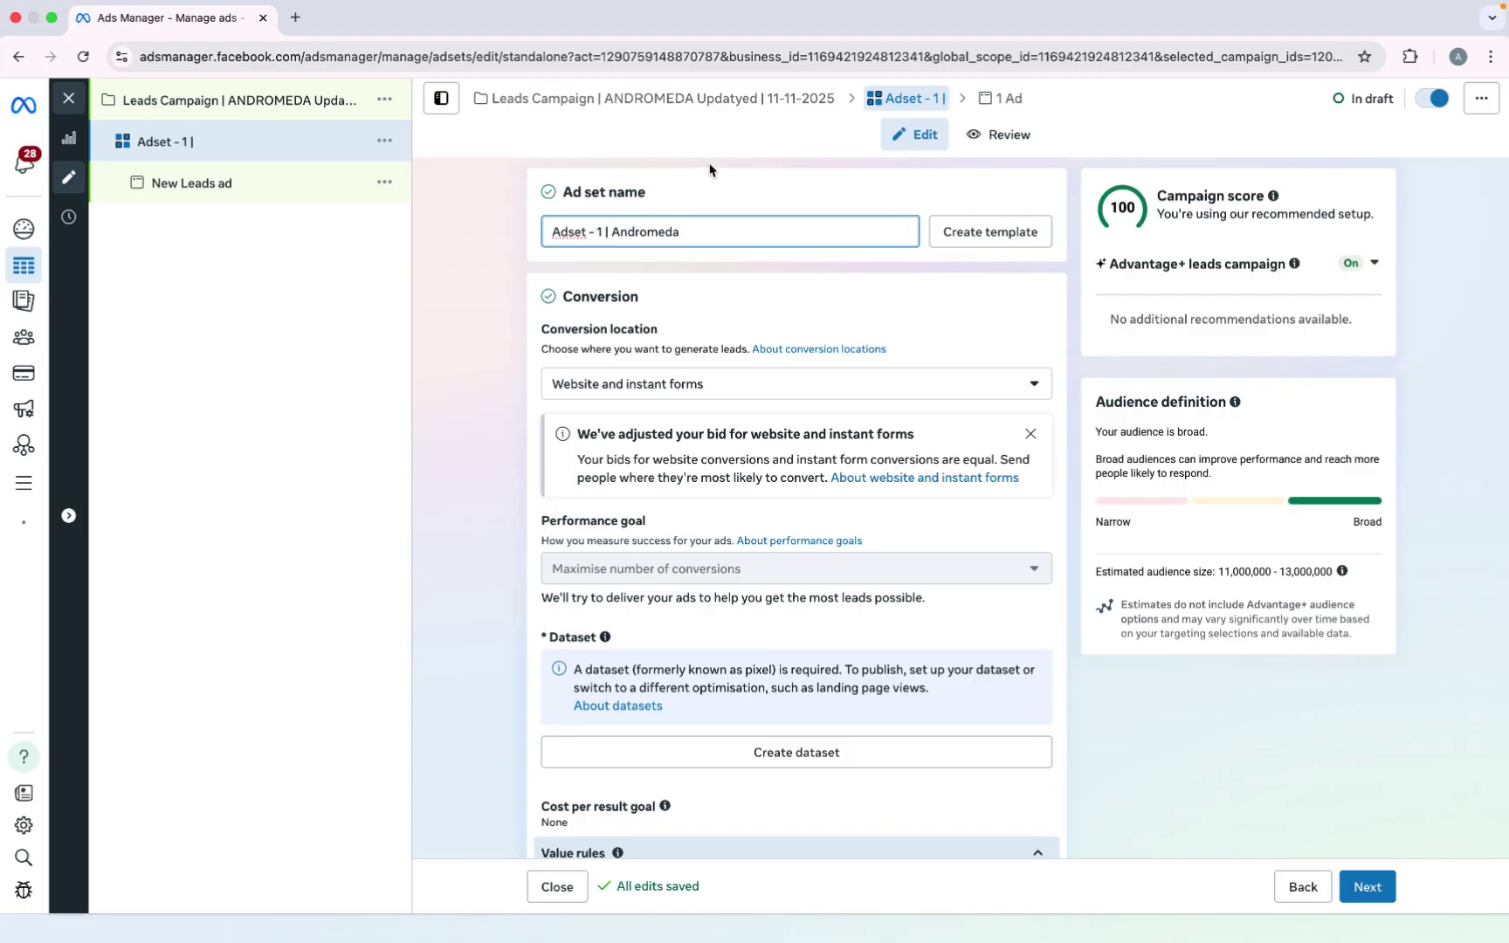
scroll(685, 300, down, 1)
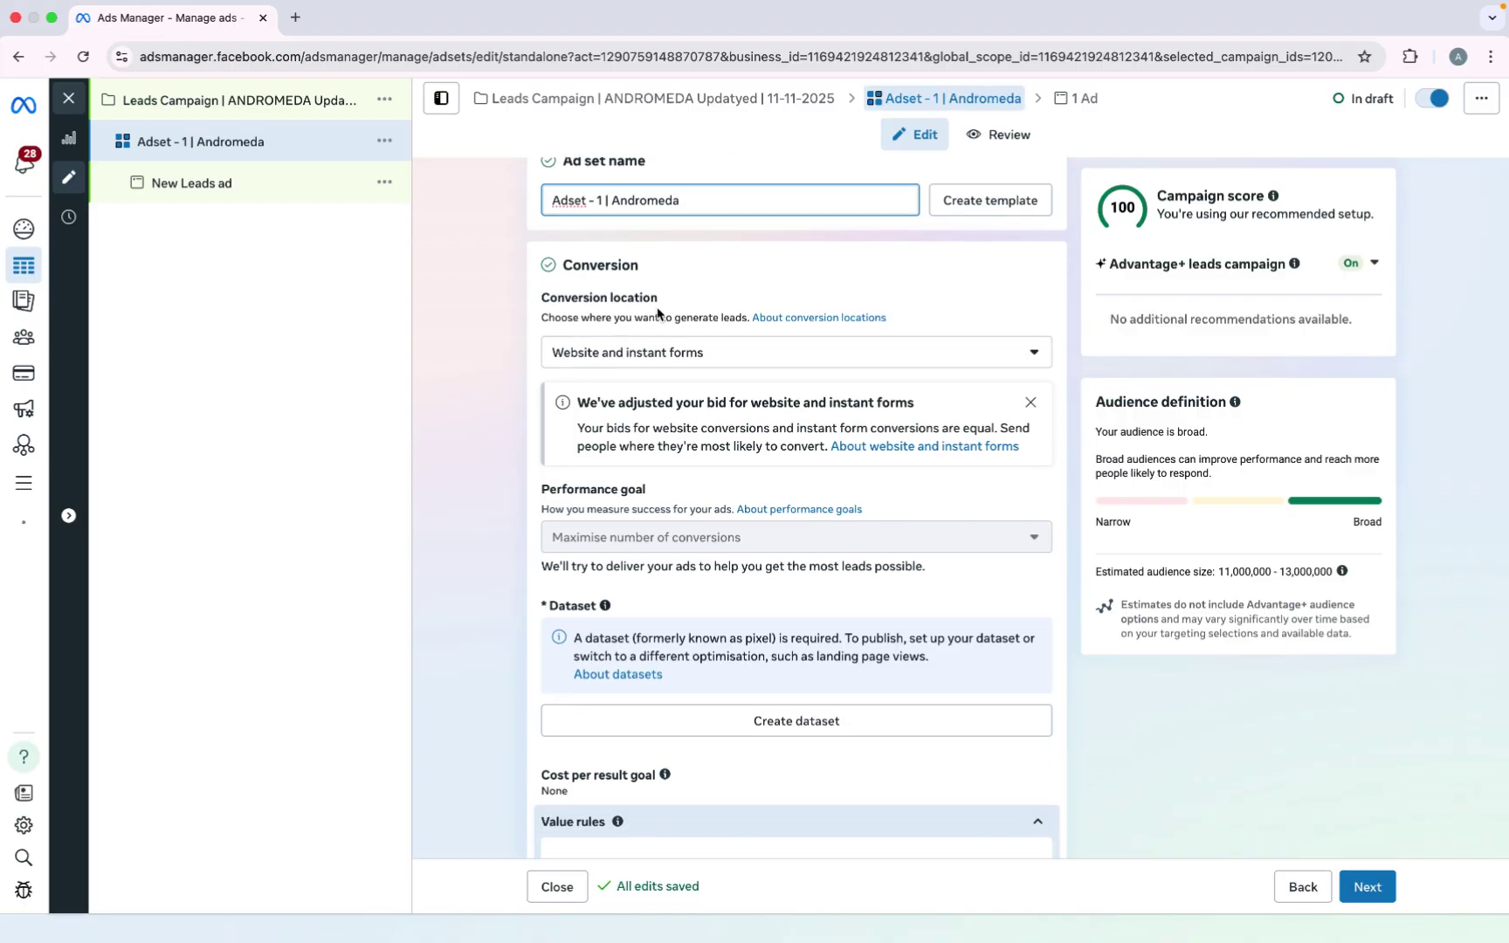
click(668, 354)
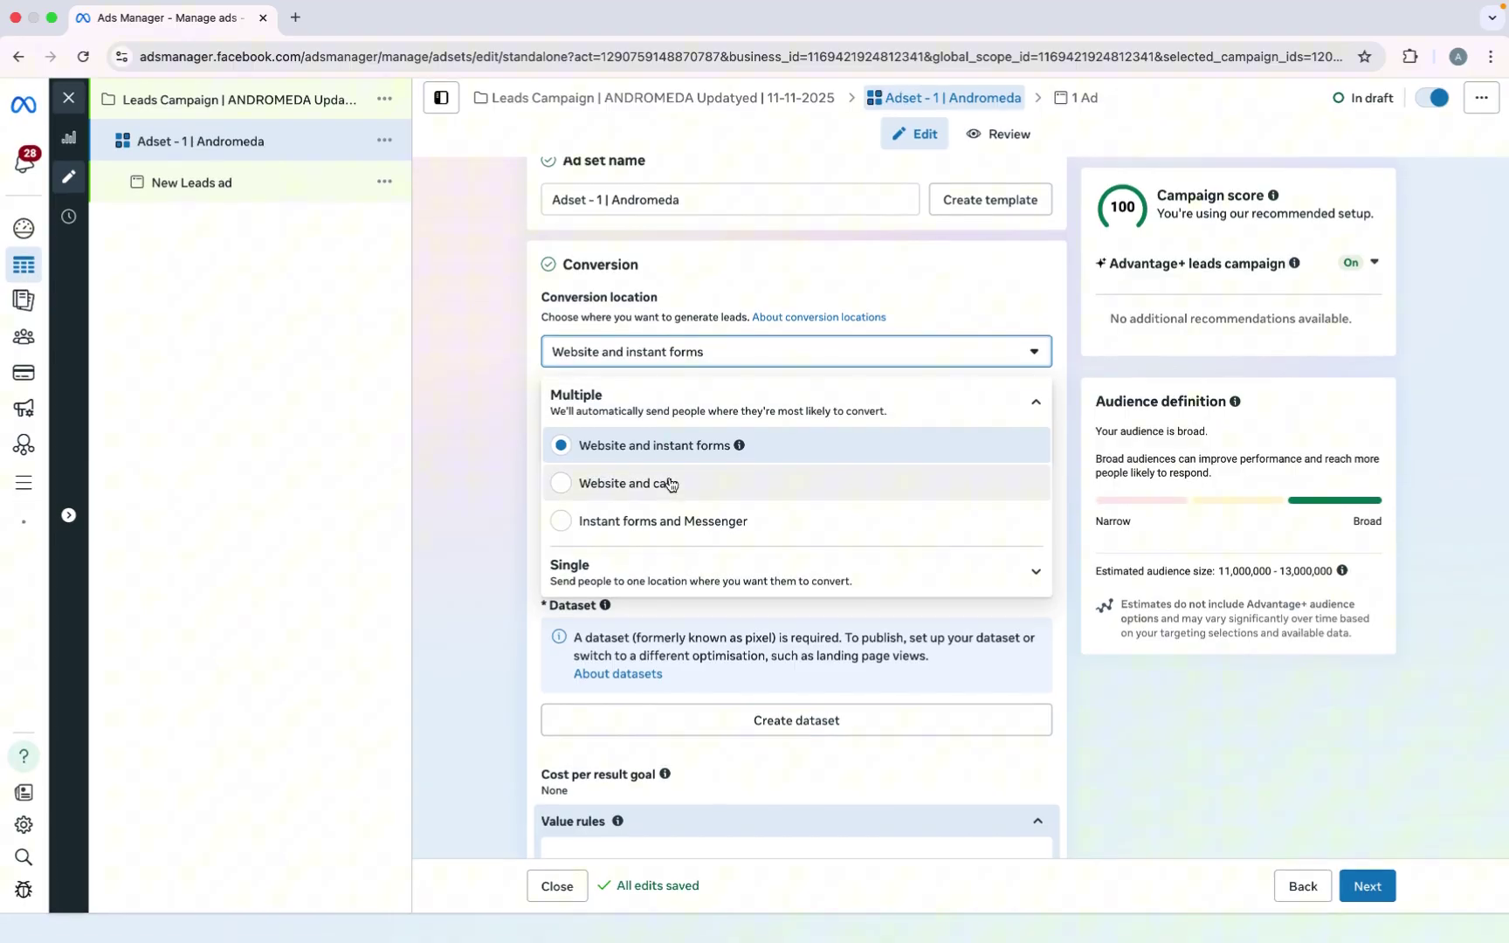
click(691, 569)
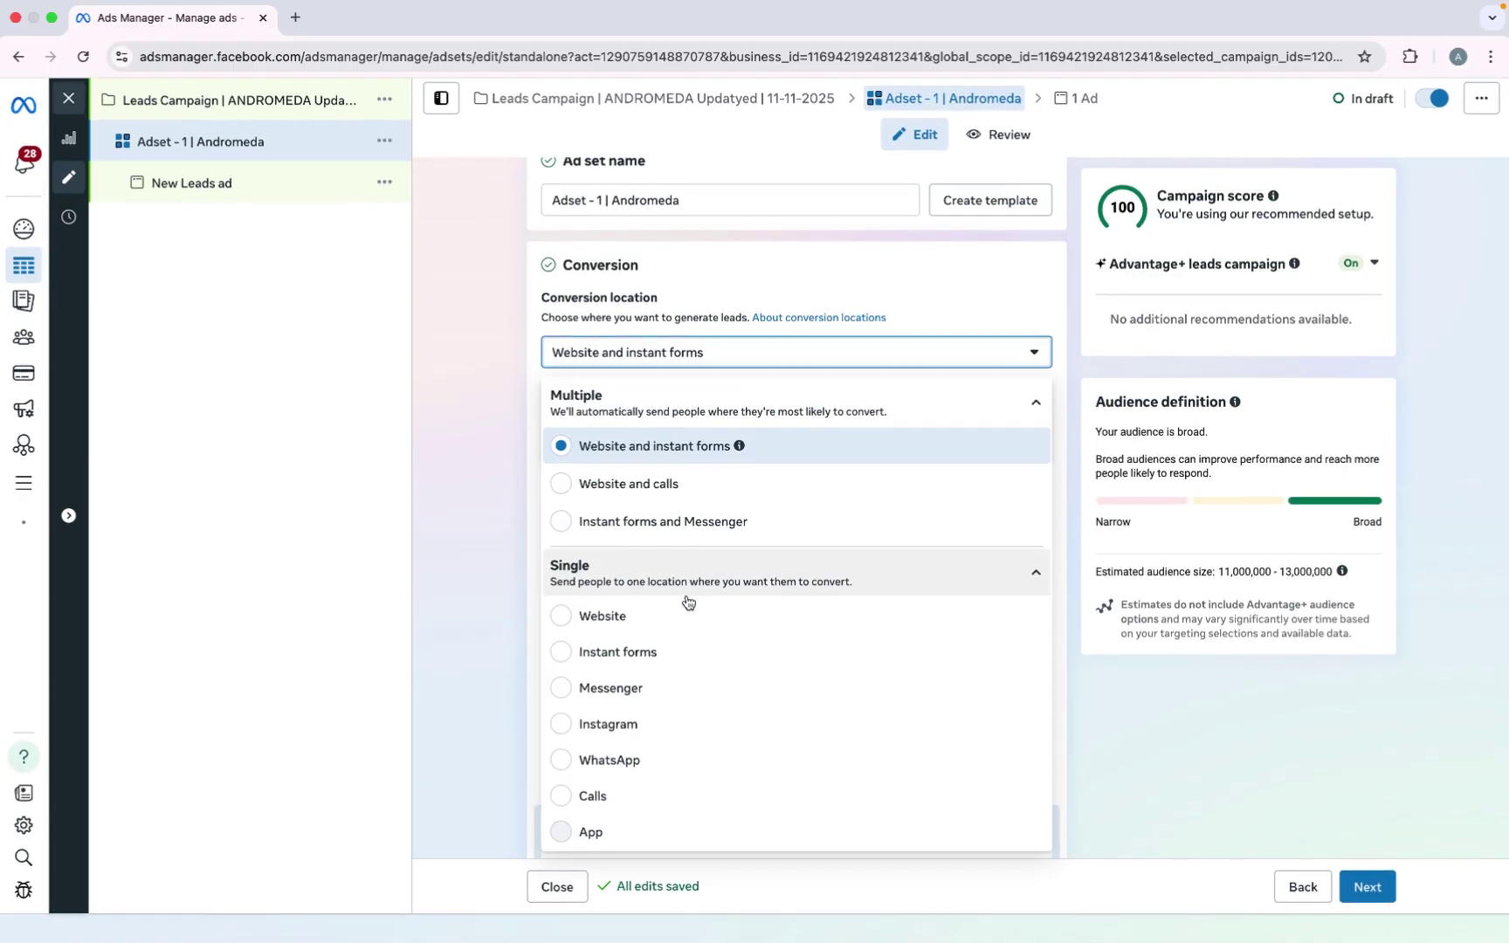
click(612, 760)
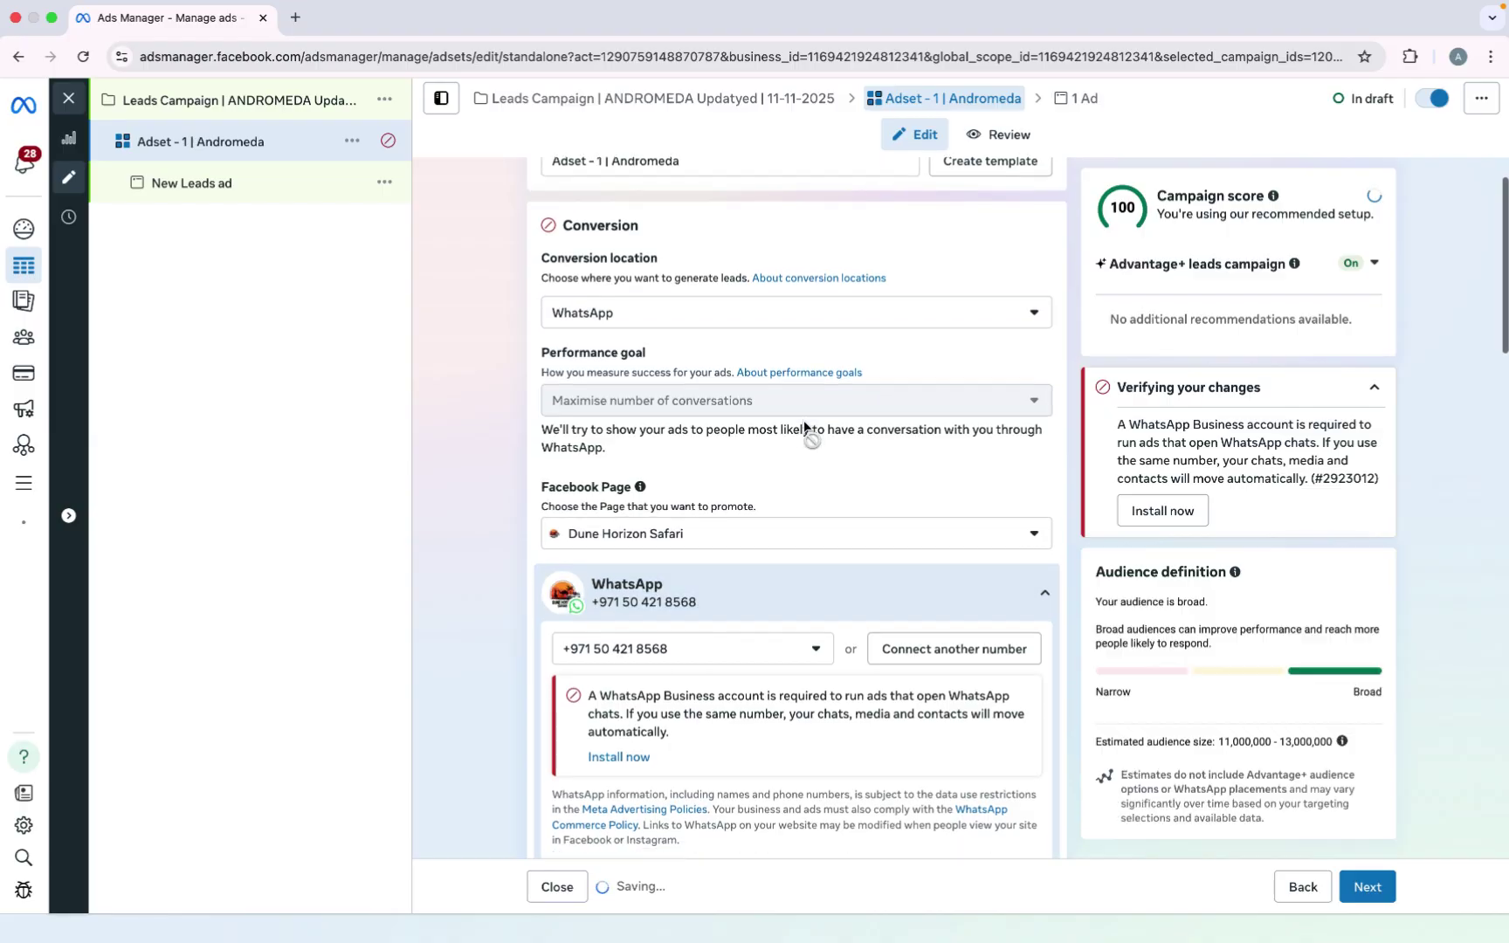
- Change the audience location to 'Dubai, United Arab Emirates'
scroll(803, 423, down, 2)
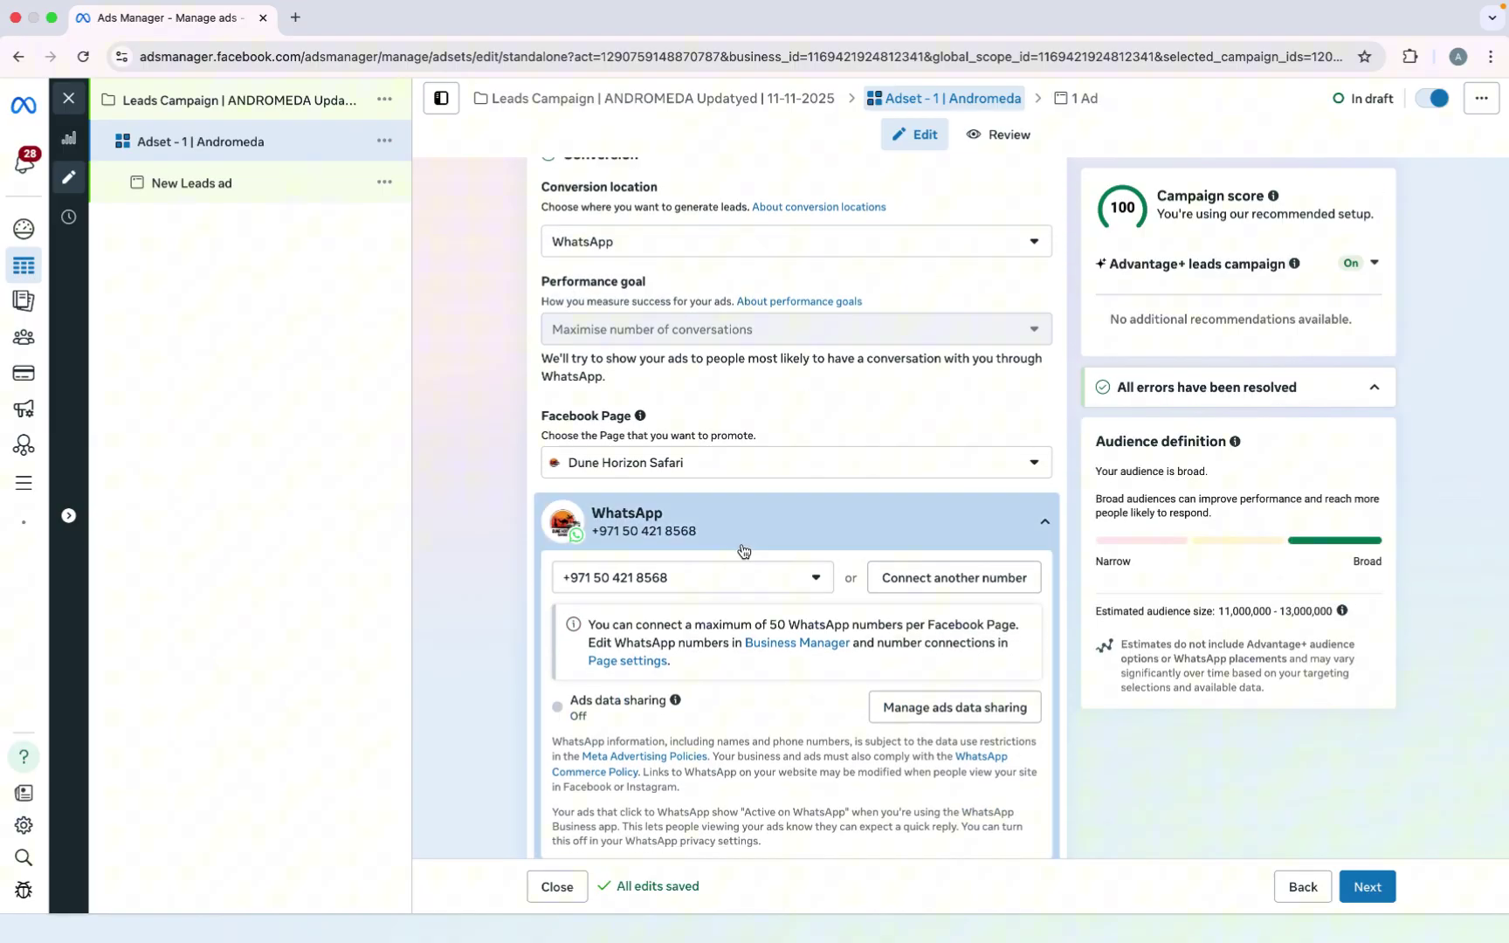
scroll(742, 546, down, 3)
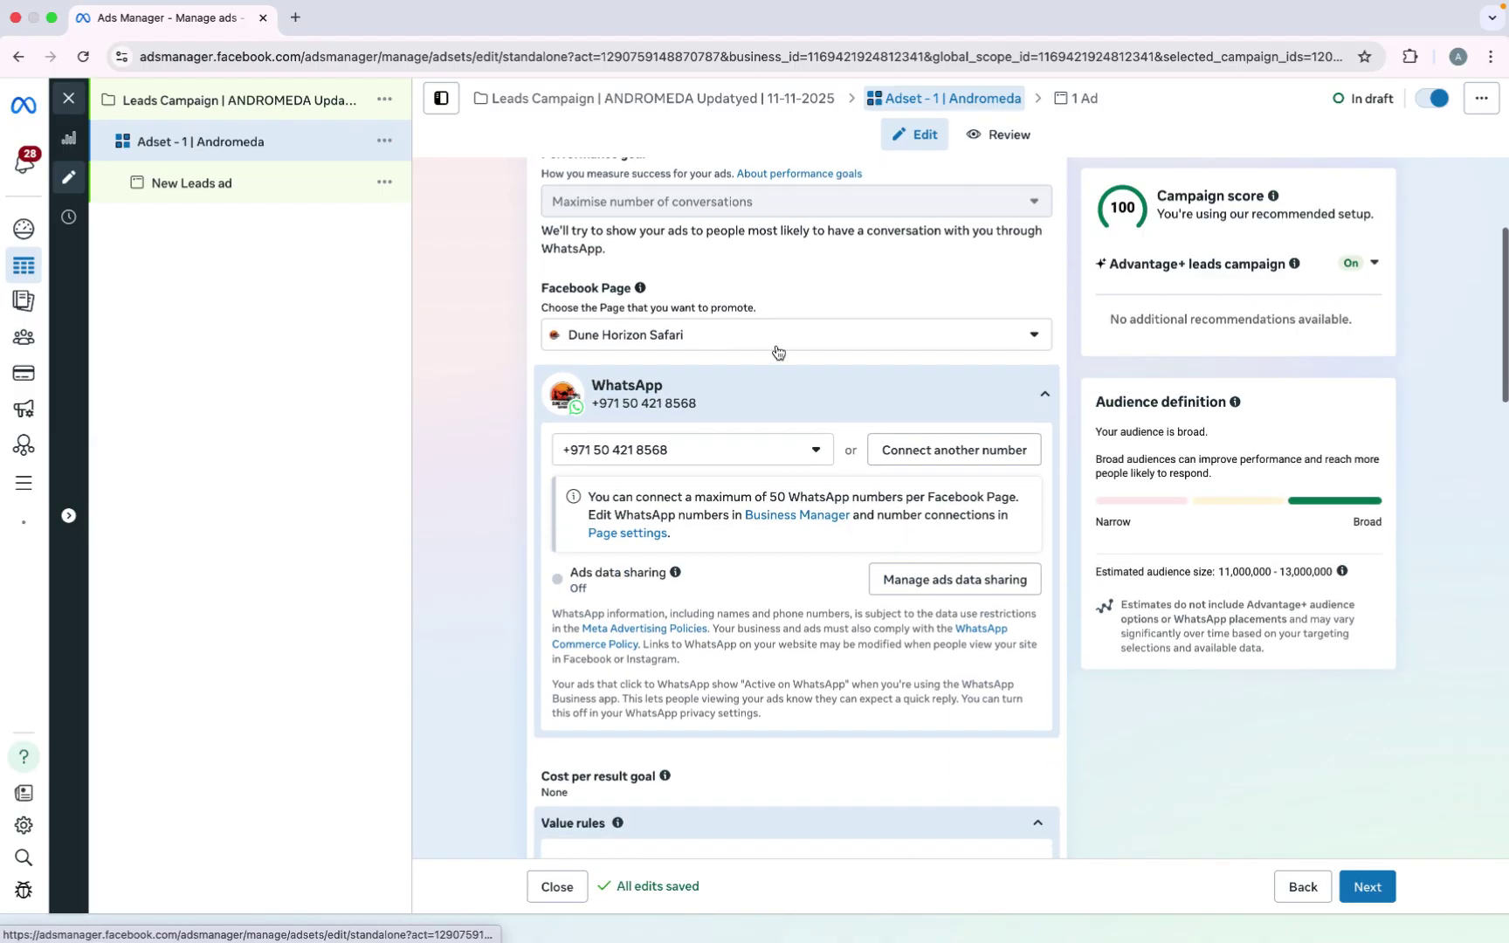
scroll(802, 362, down, 5)
scroll(802, 381, down, 3)
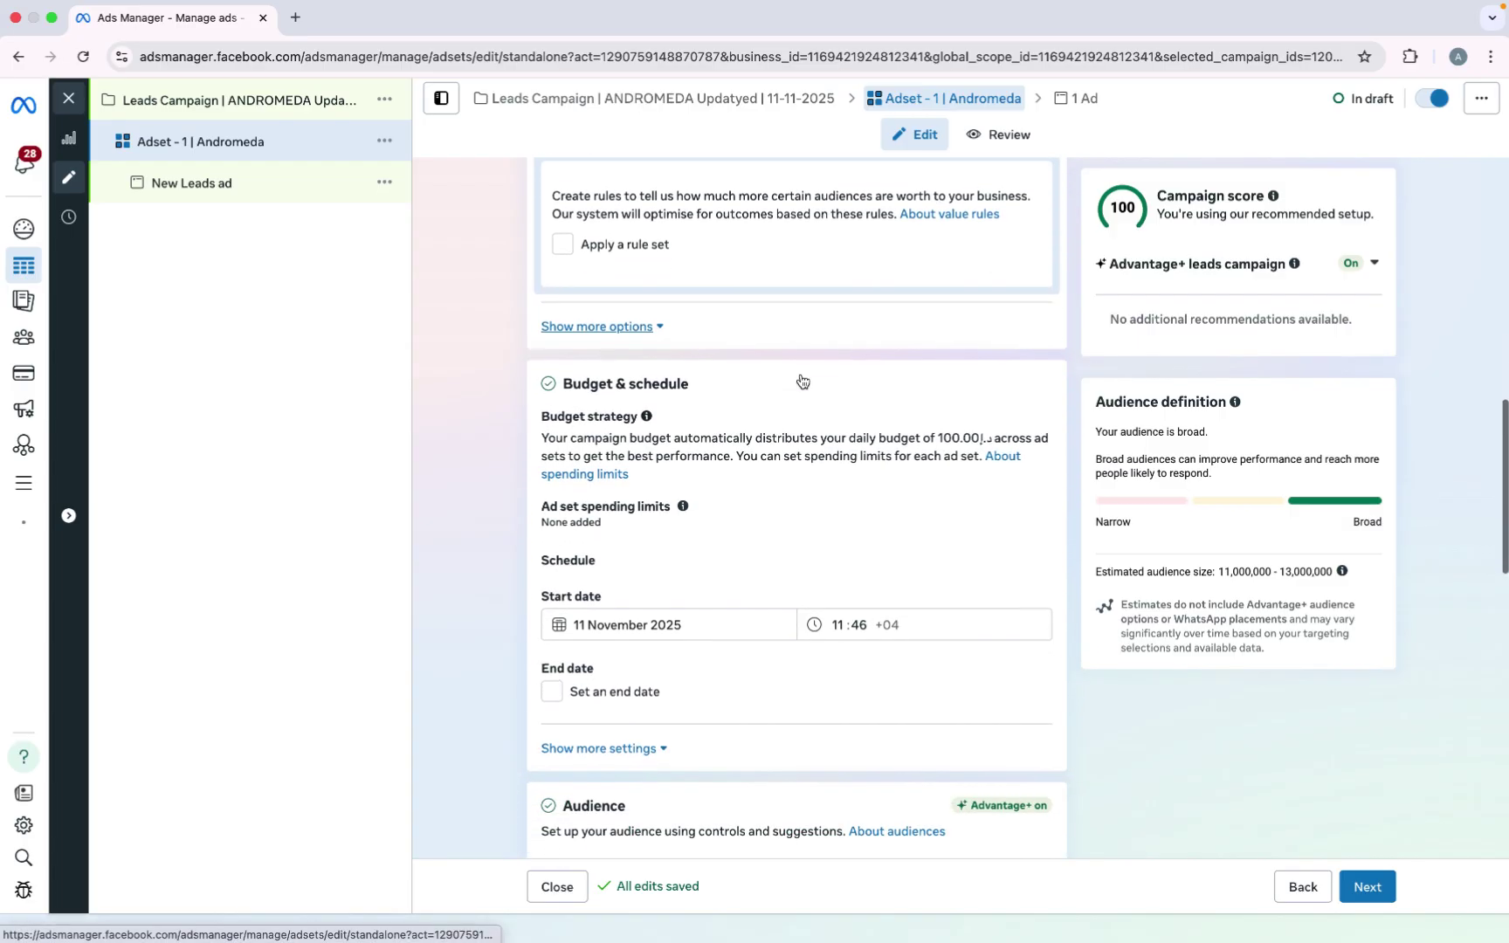
scroll(798, 380, down, 2)
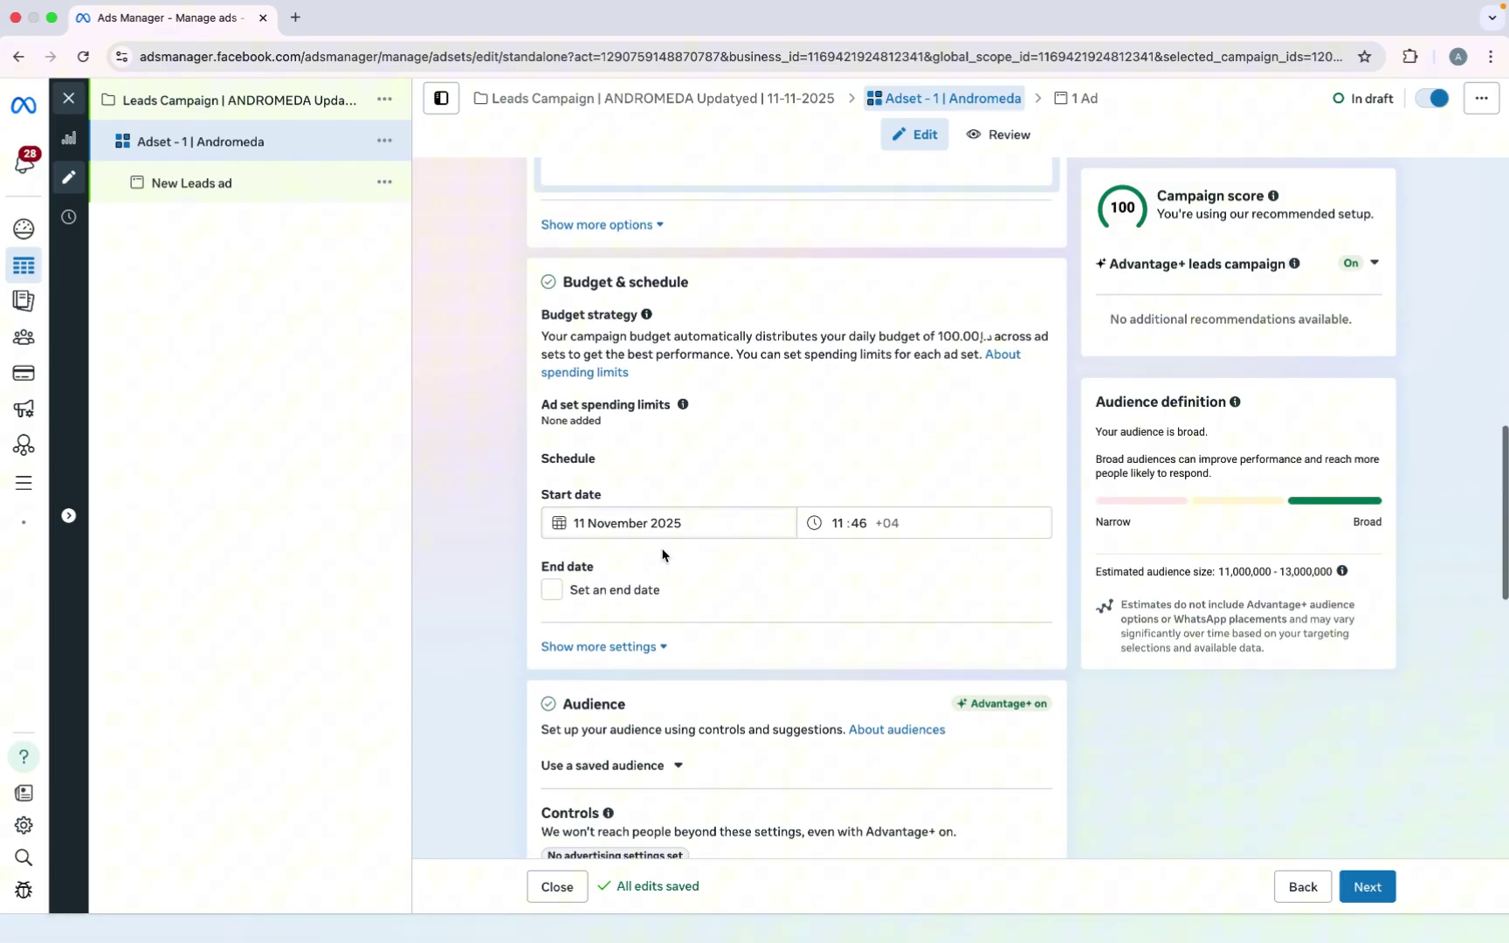
scroll(612, 644, down, 1)
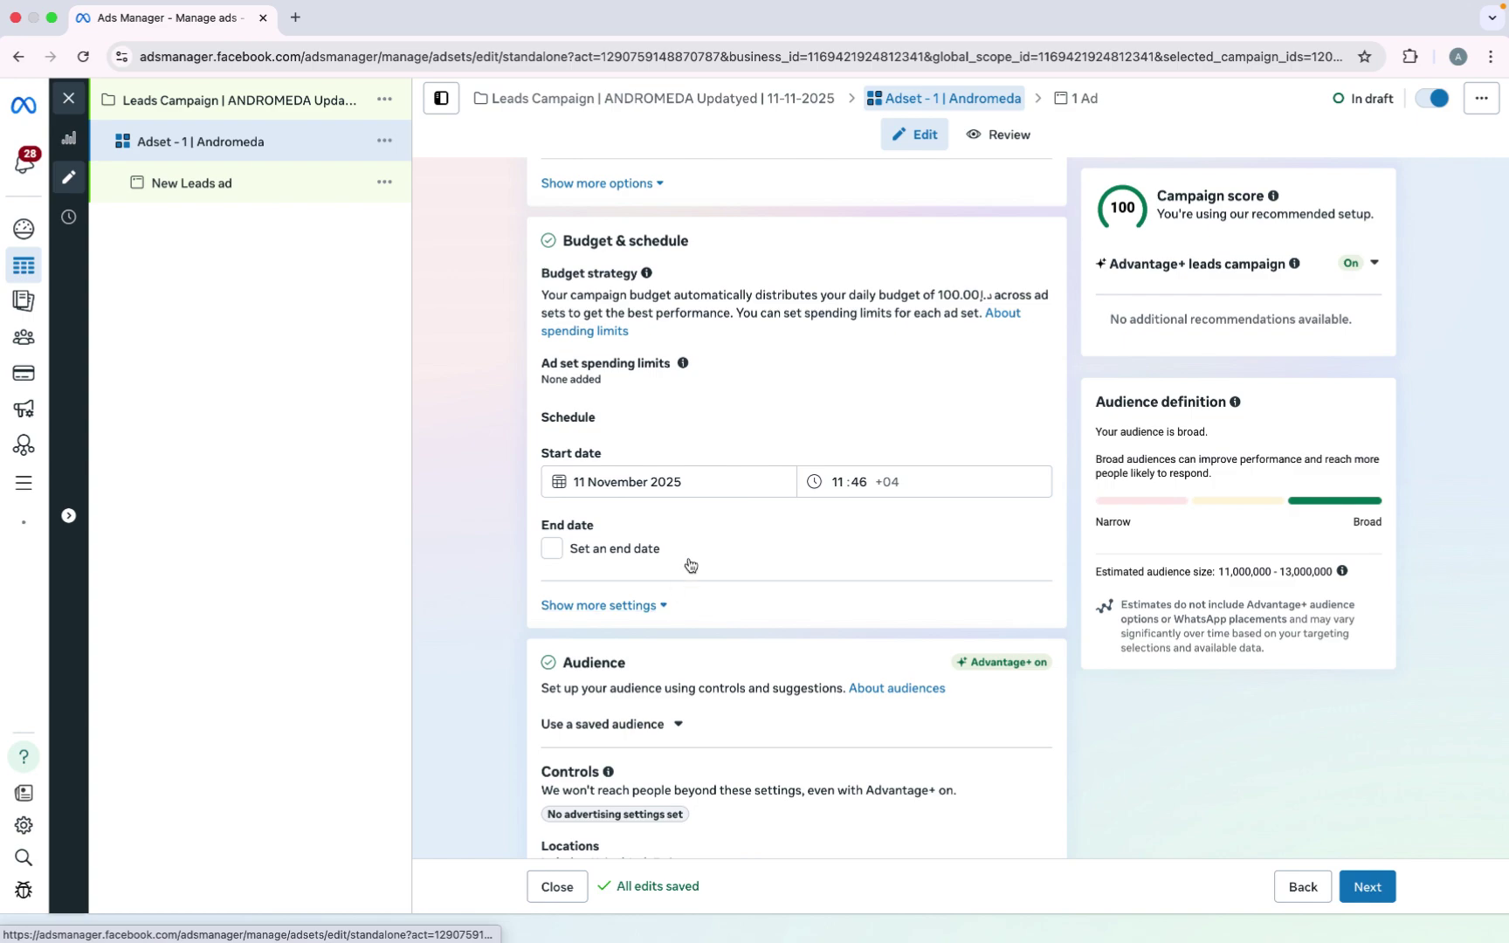
scroll(720, 511, down, 1)
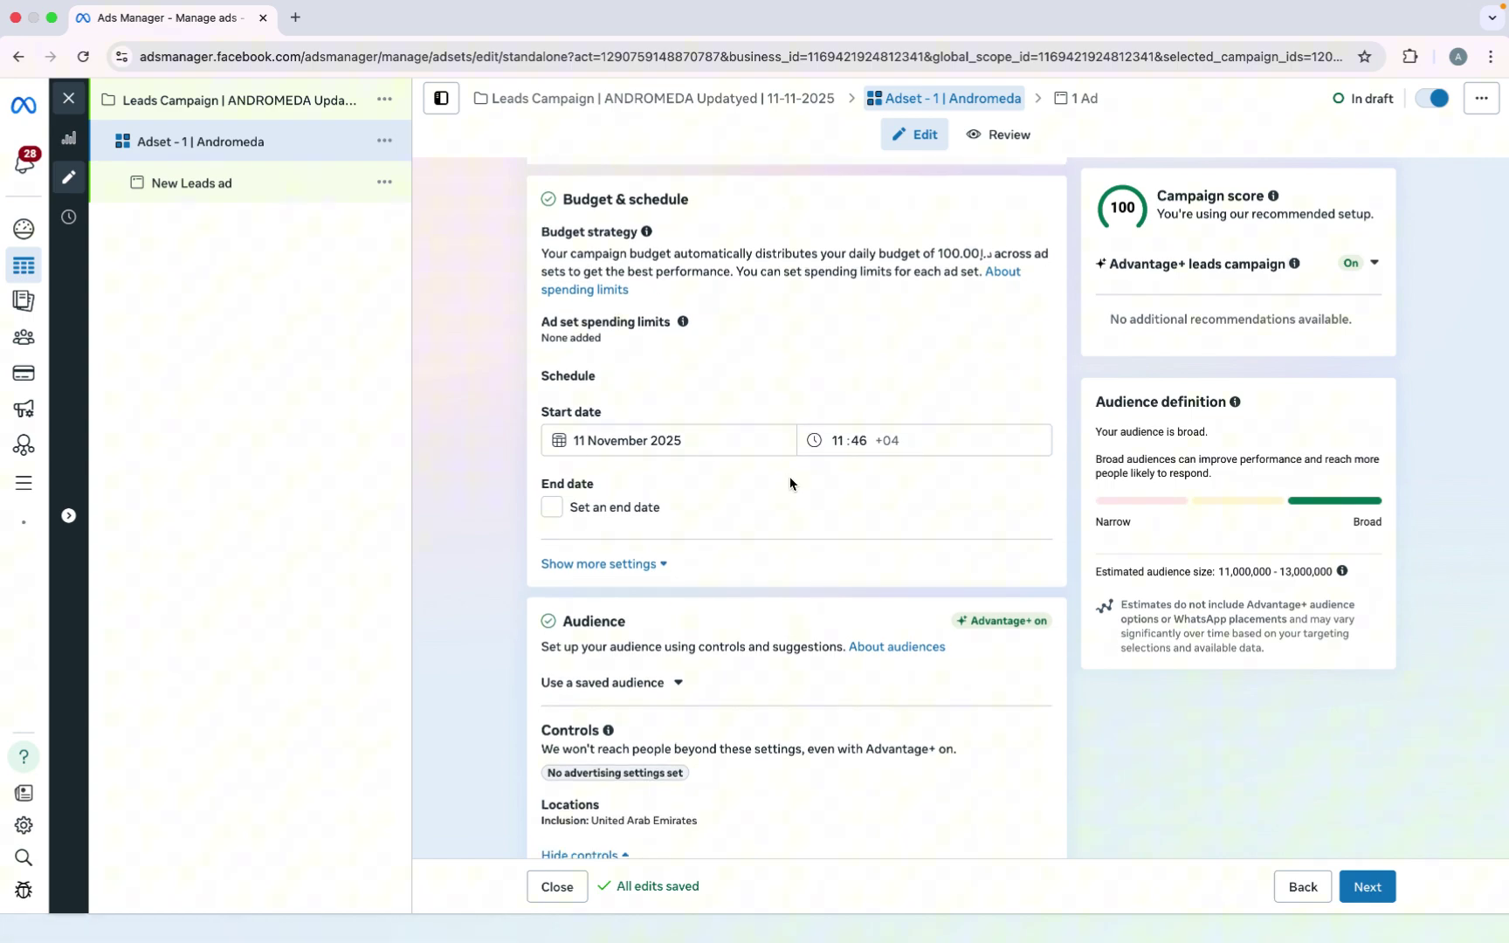
scroll(795, 487, down, 5)
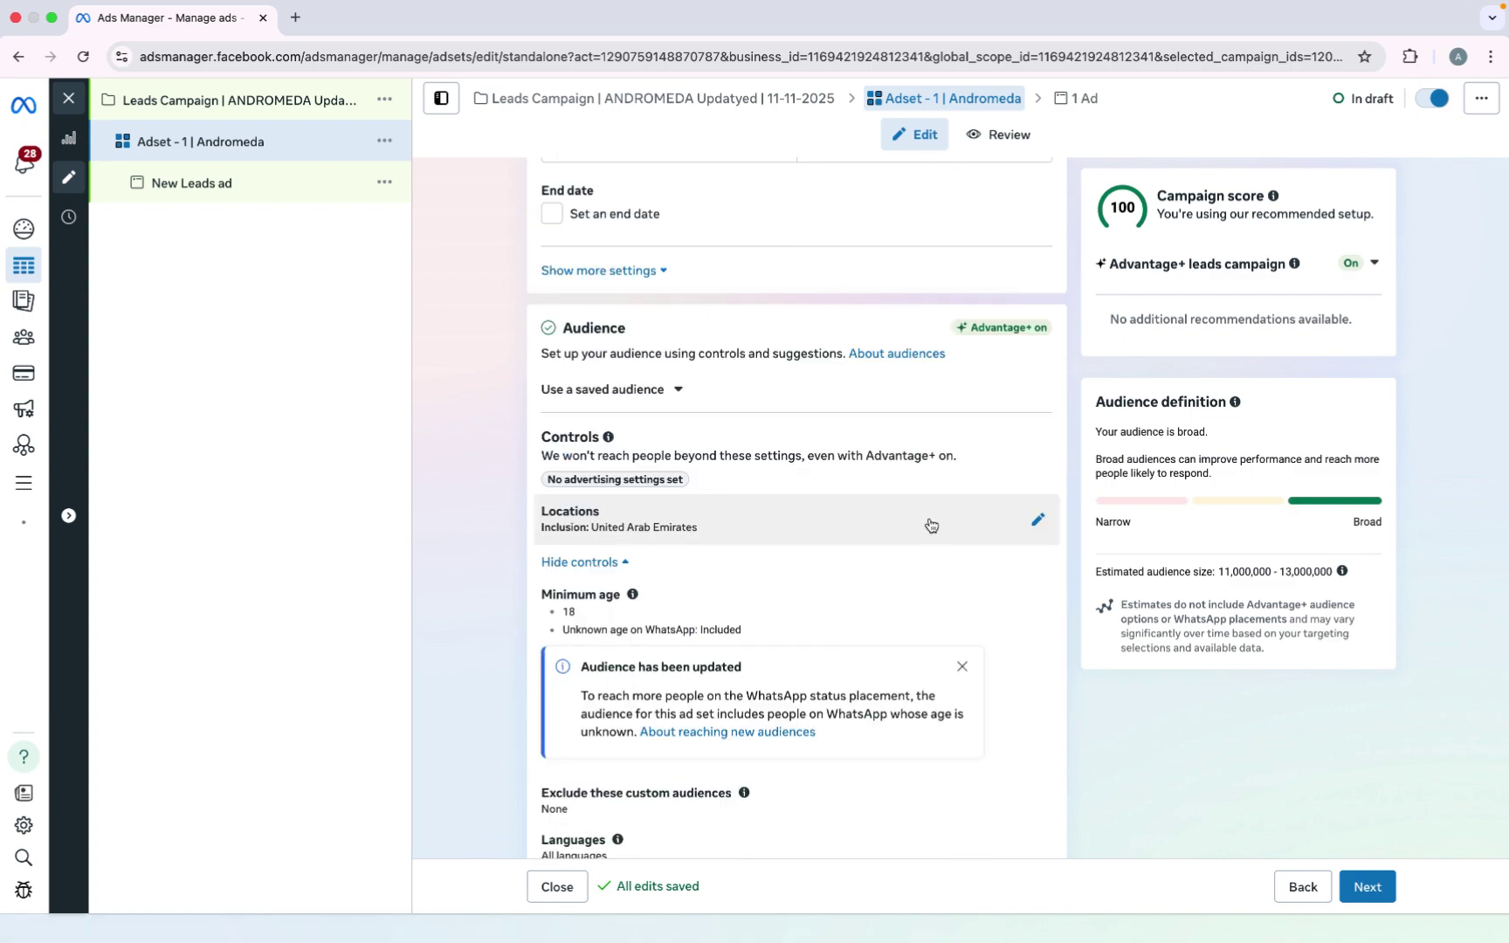
scroll(931, 525, down, 1)
click(1040, 497)
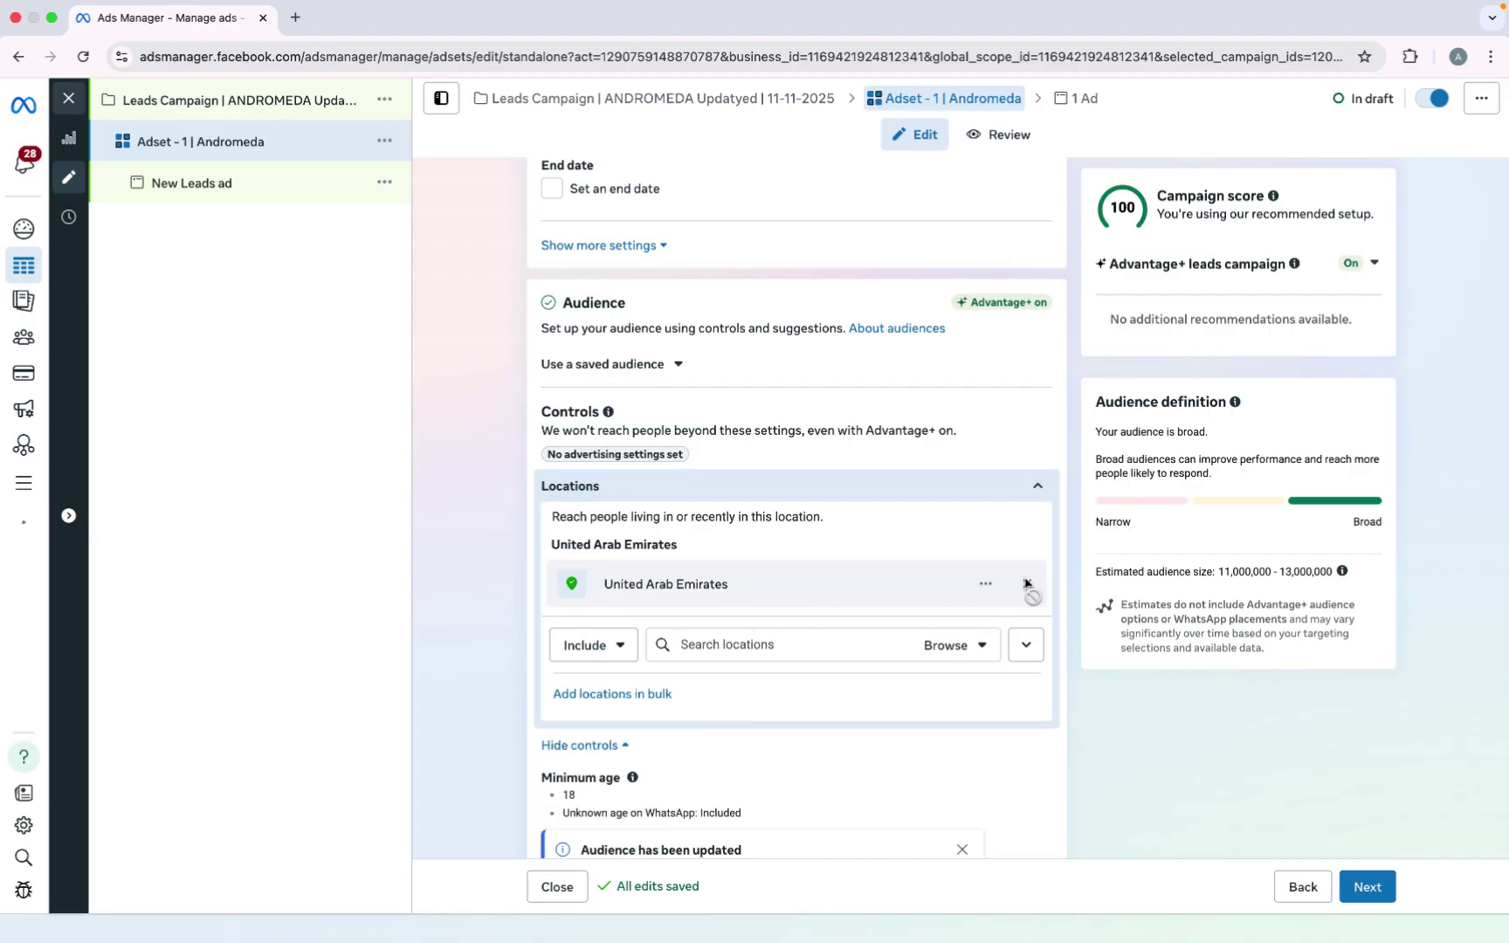
click(859, 645)
text(d)
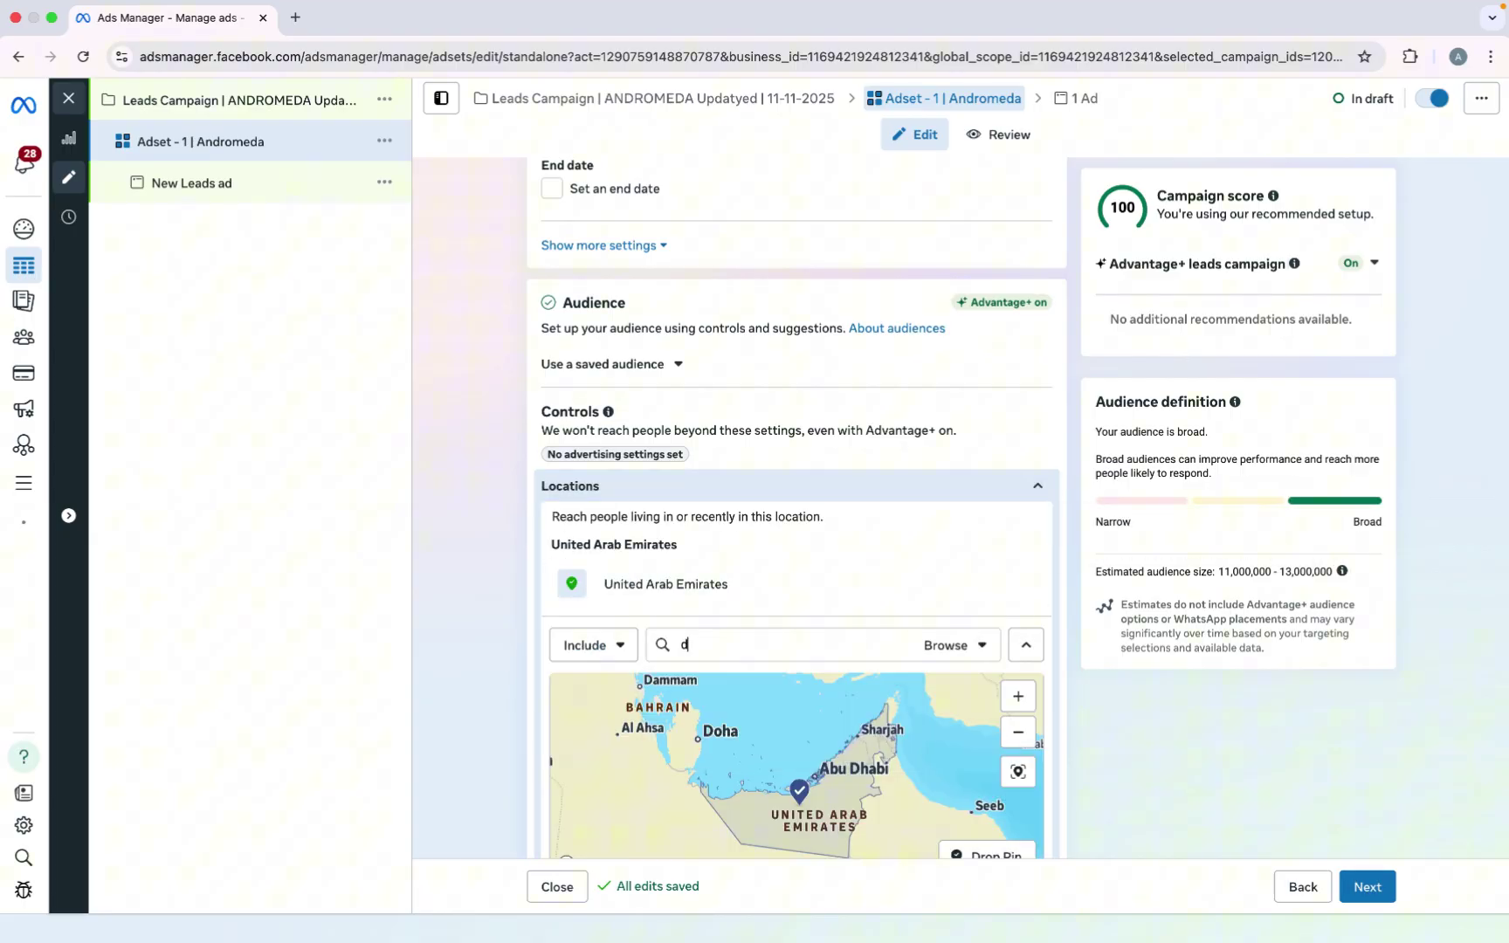
text(ubai)
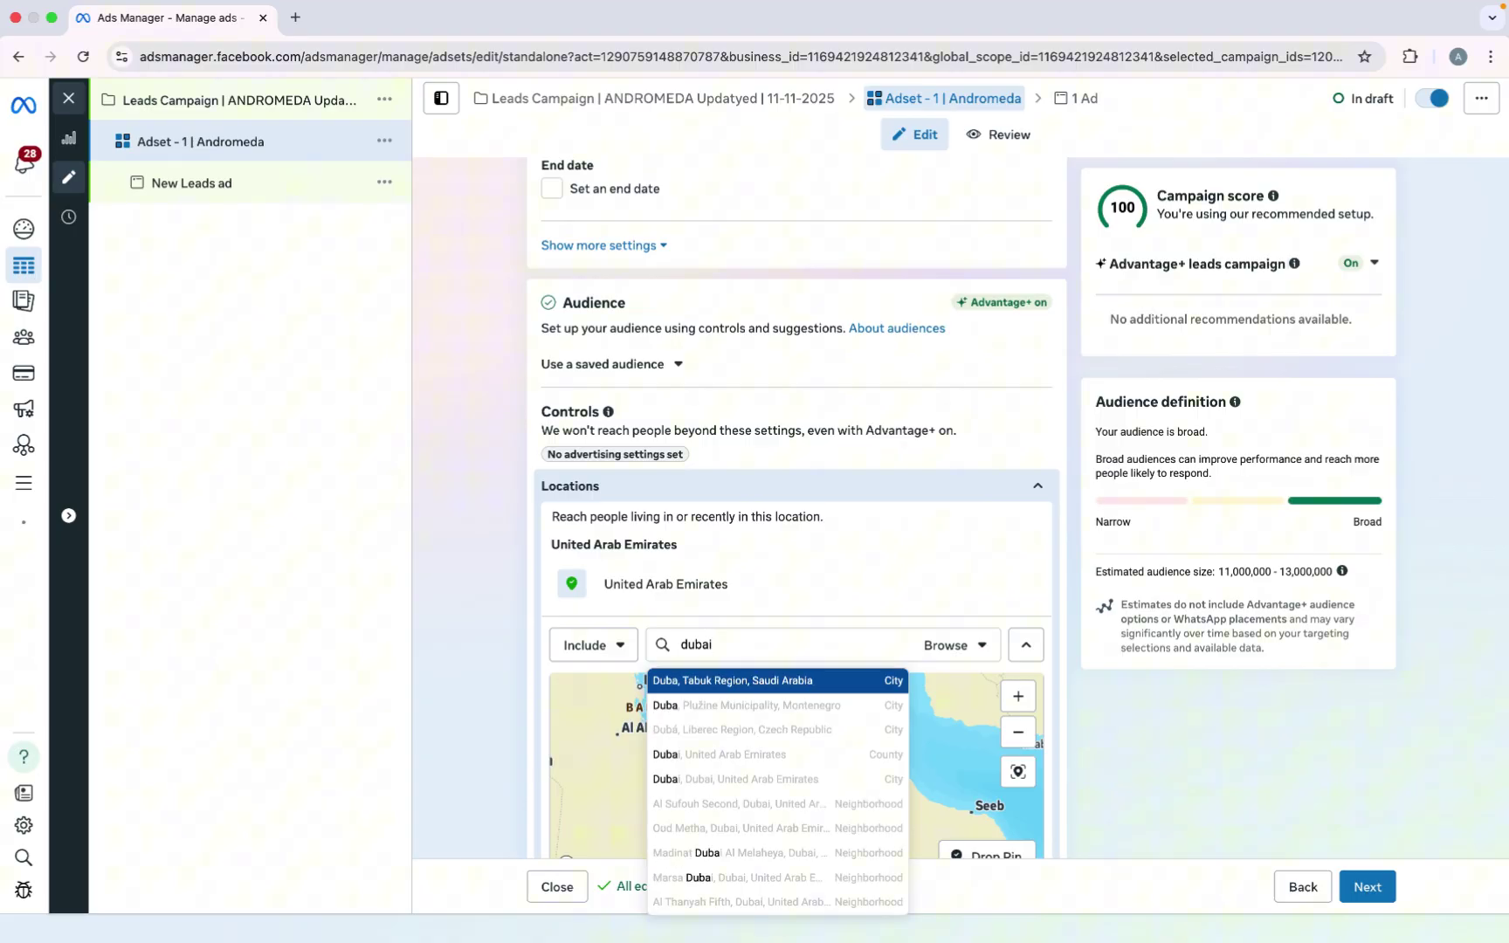
click(812, 684)
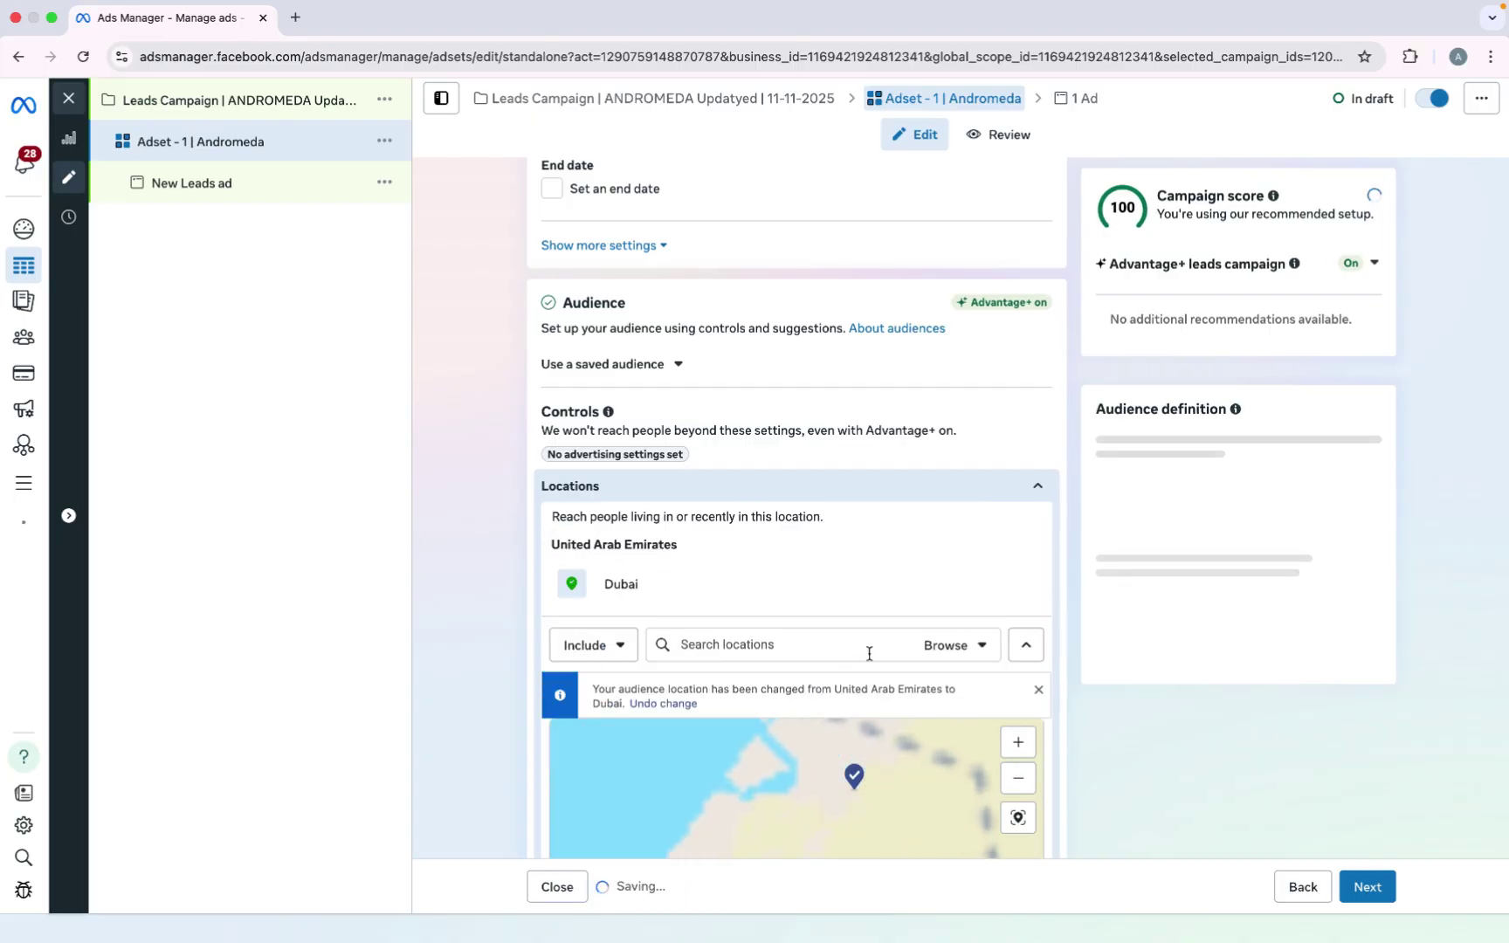
- Set the audience age range to minimum 25 and maximum 40
scroll(619, 335, down, 10)
click(612, 339)
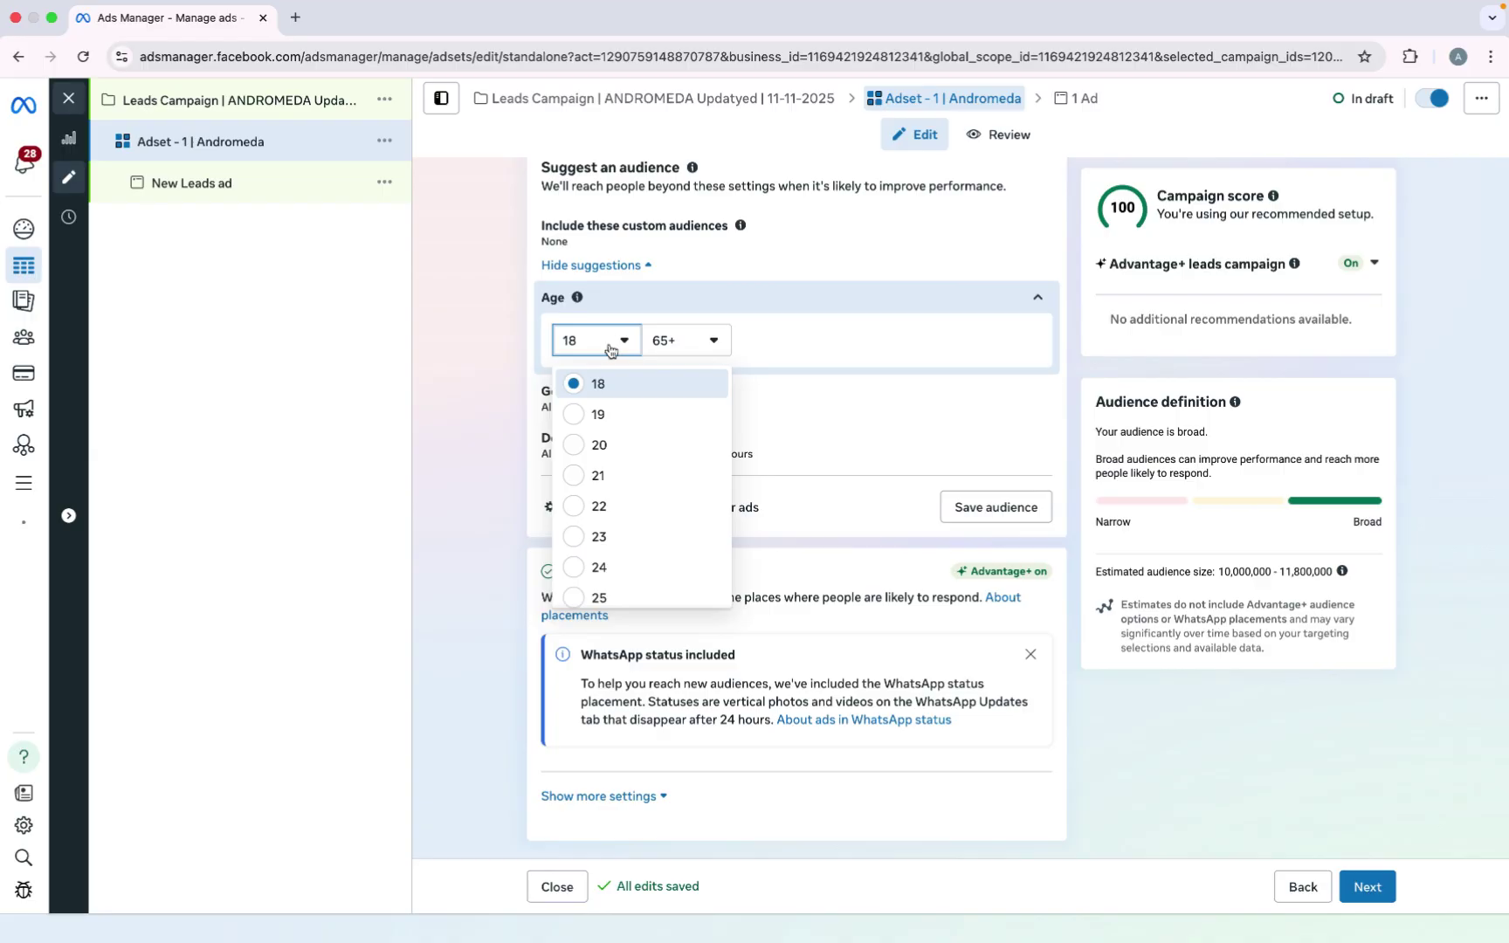
scroll(613, 553, down, 1)
click(606, 572)
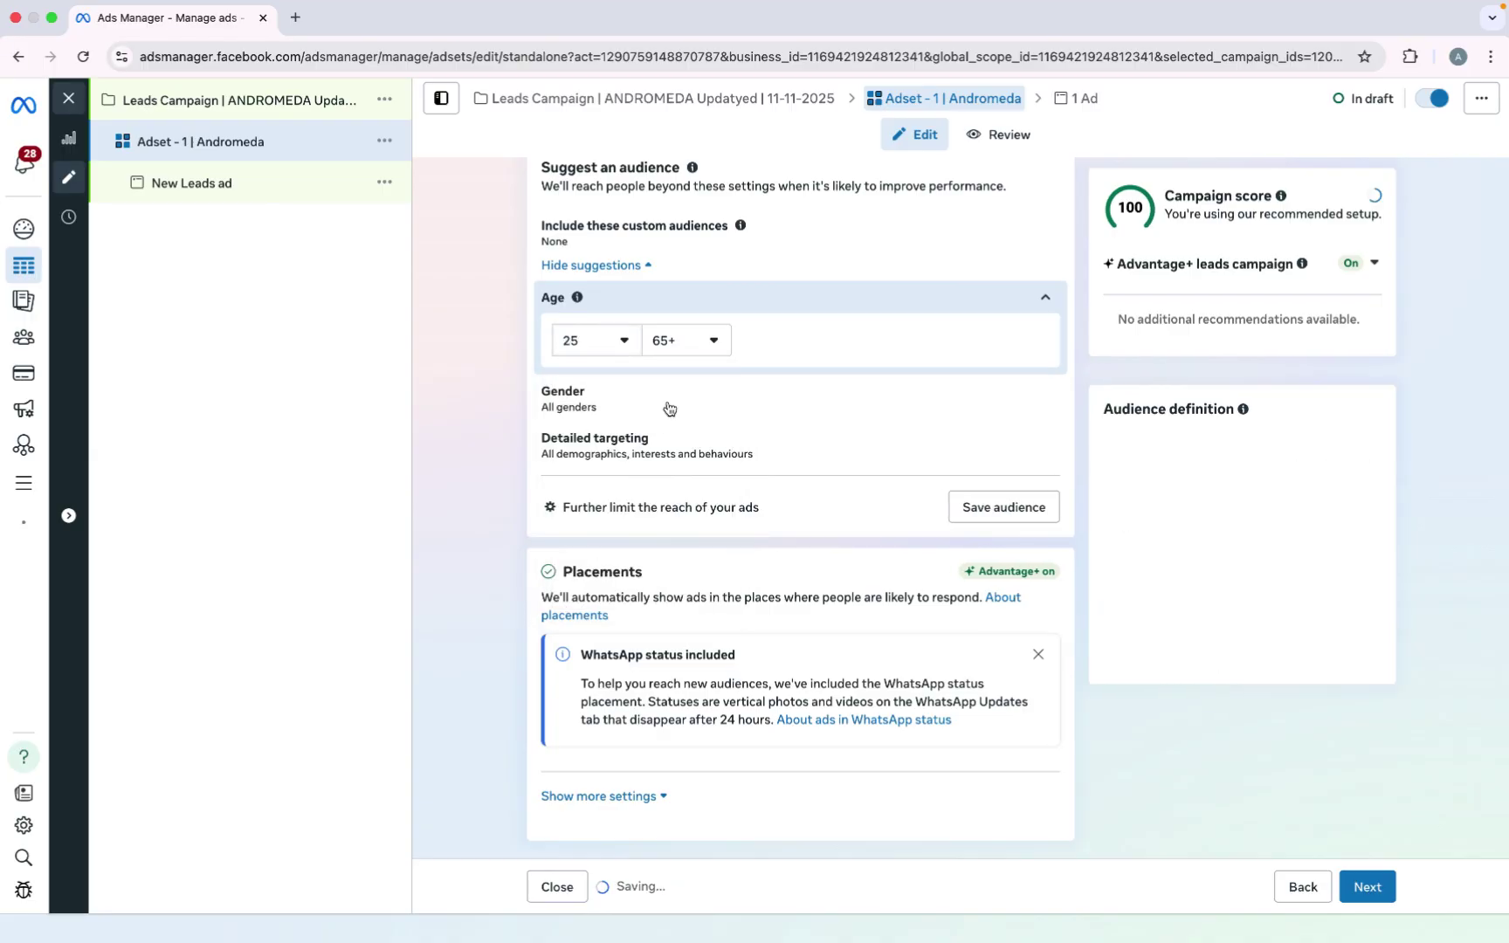
click(693, 359)
scroll(690, 476, up, 3)
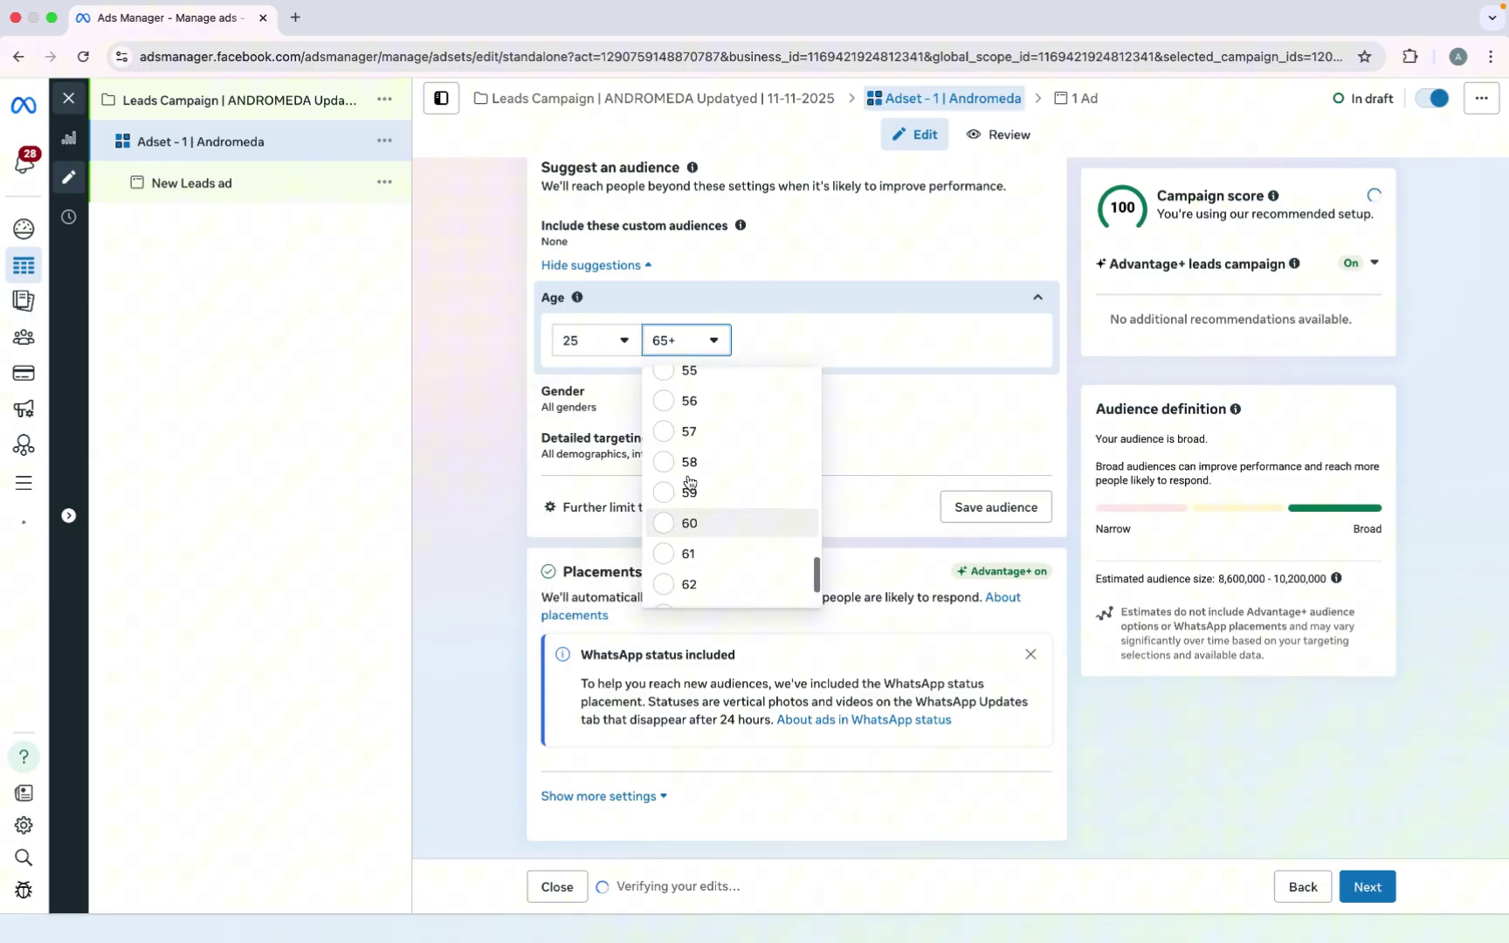
scroll(689, 483, up, 3)
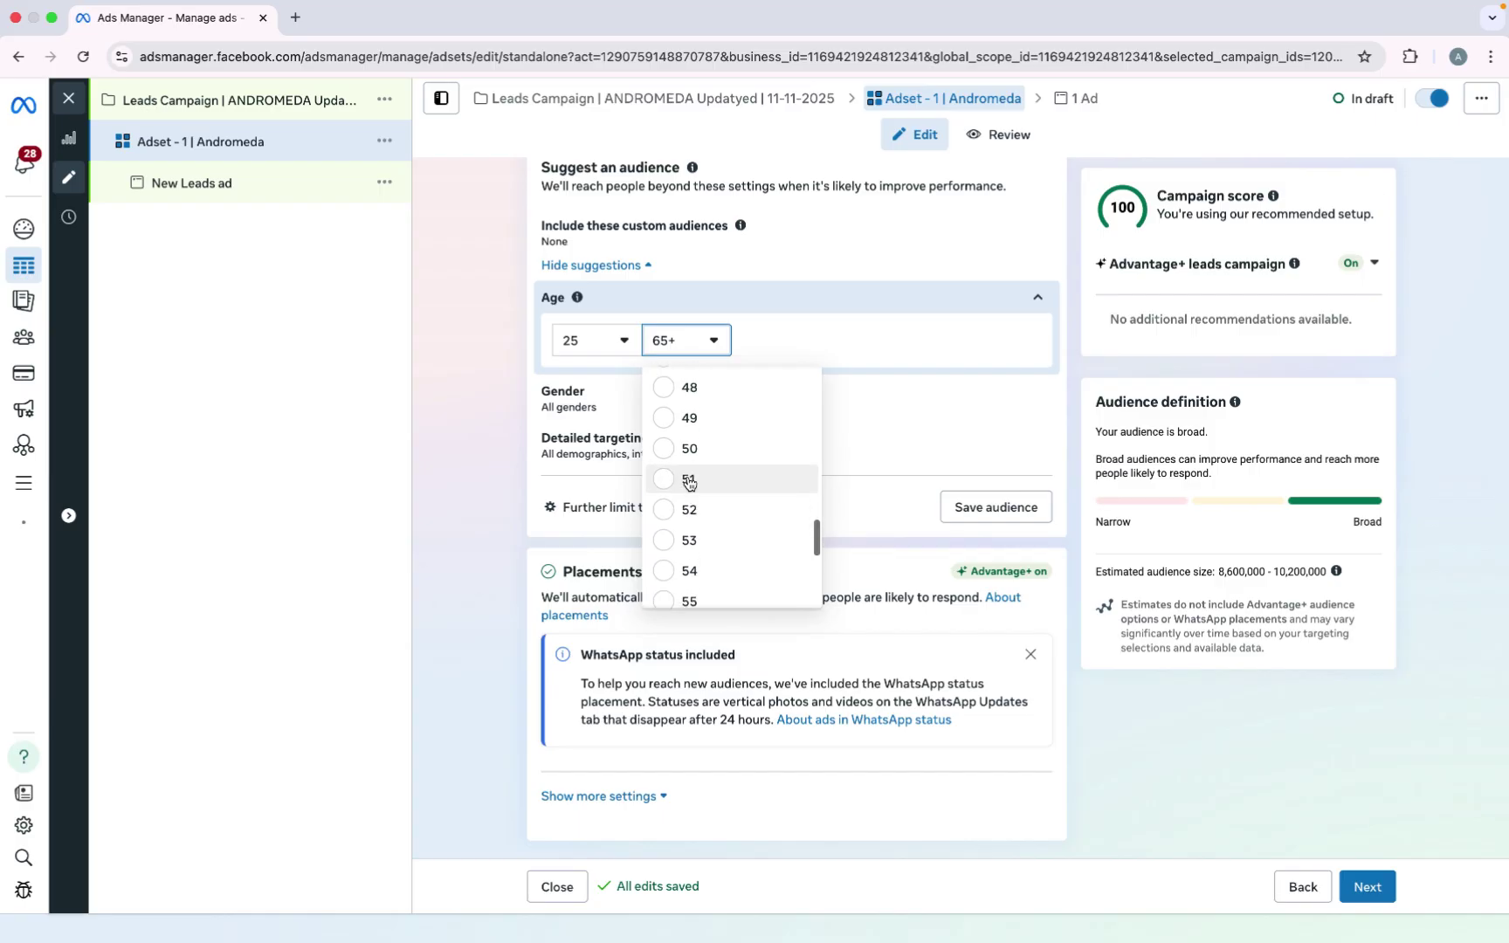
scroll(689, 483, up, 2)
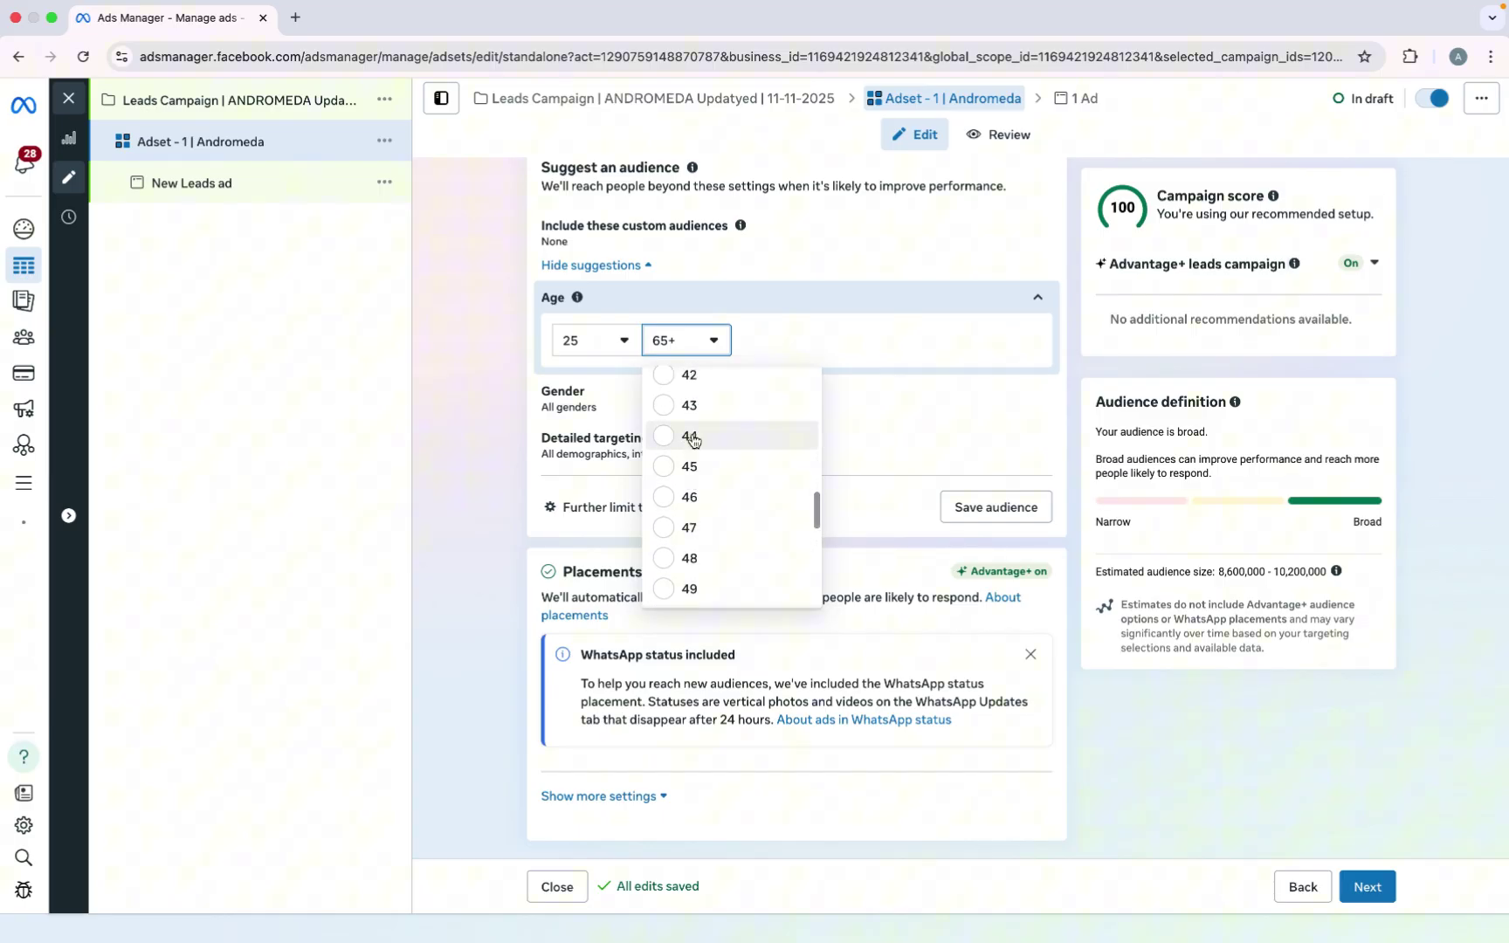
scroll(695, 432, up, 3)
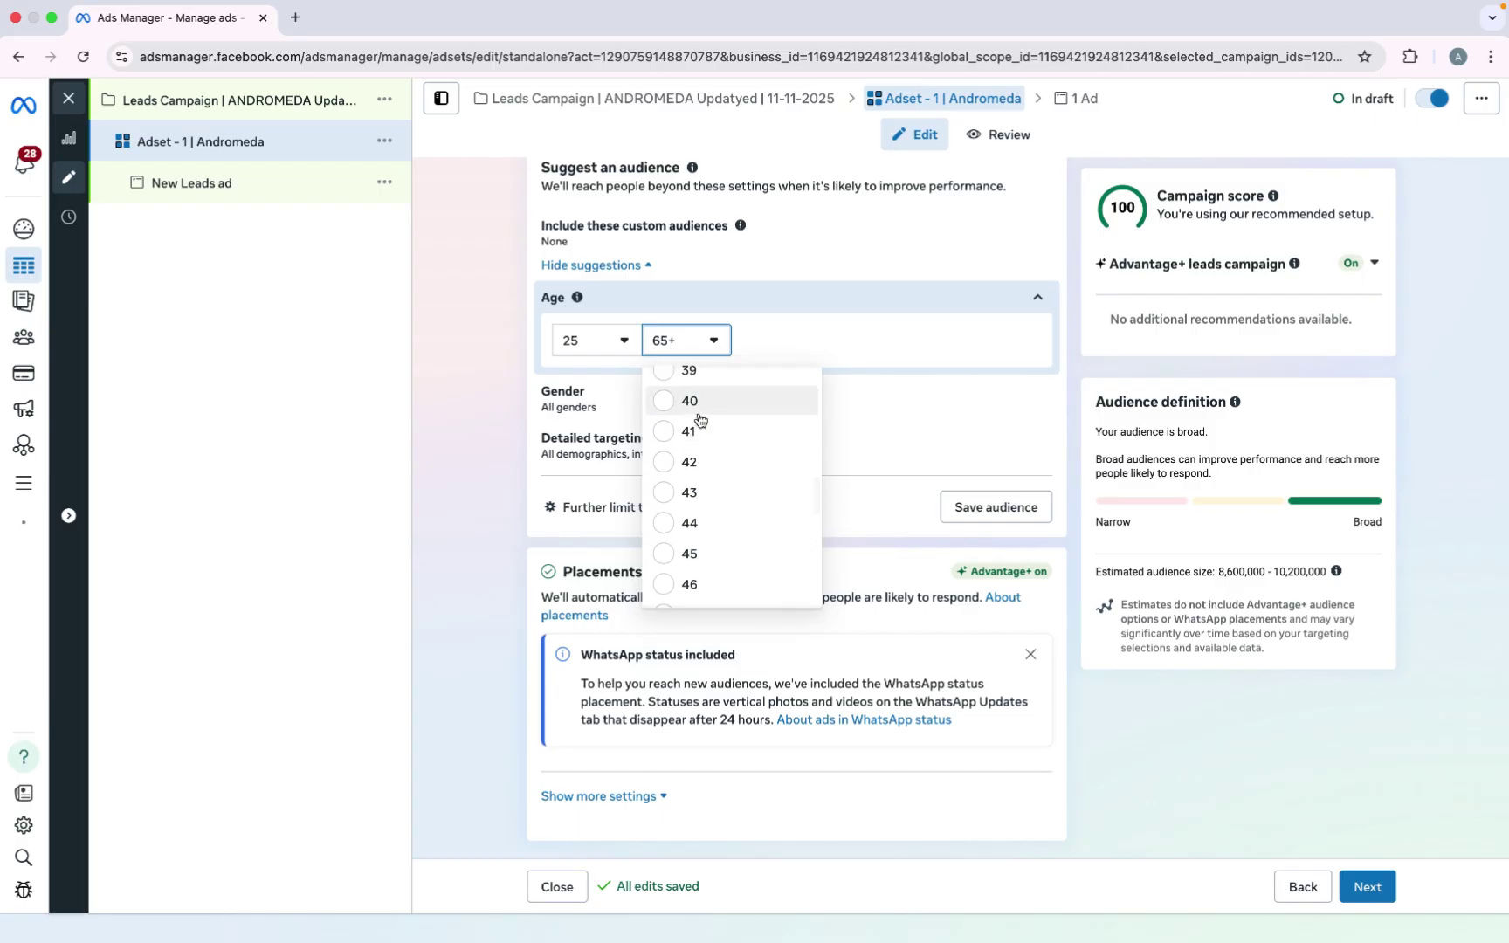
click(690, 397)
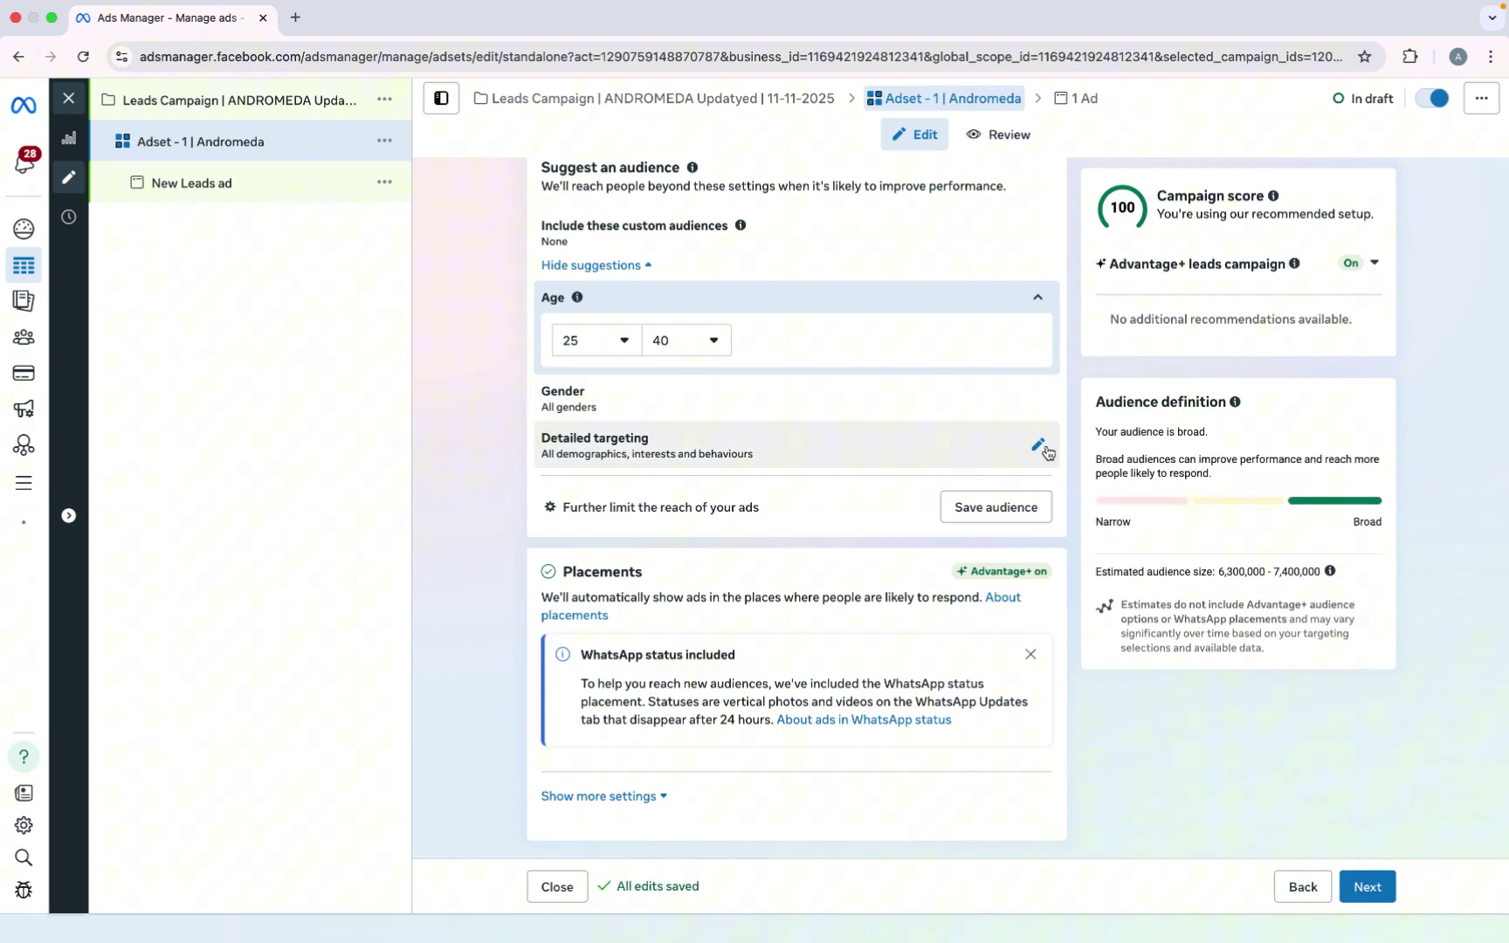
- Add Safari, Adventure travel and Tourism (industry) as detailed targeting interests
click(1038, 446)
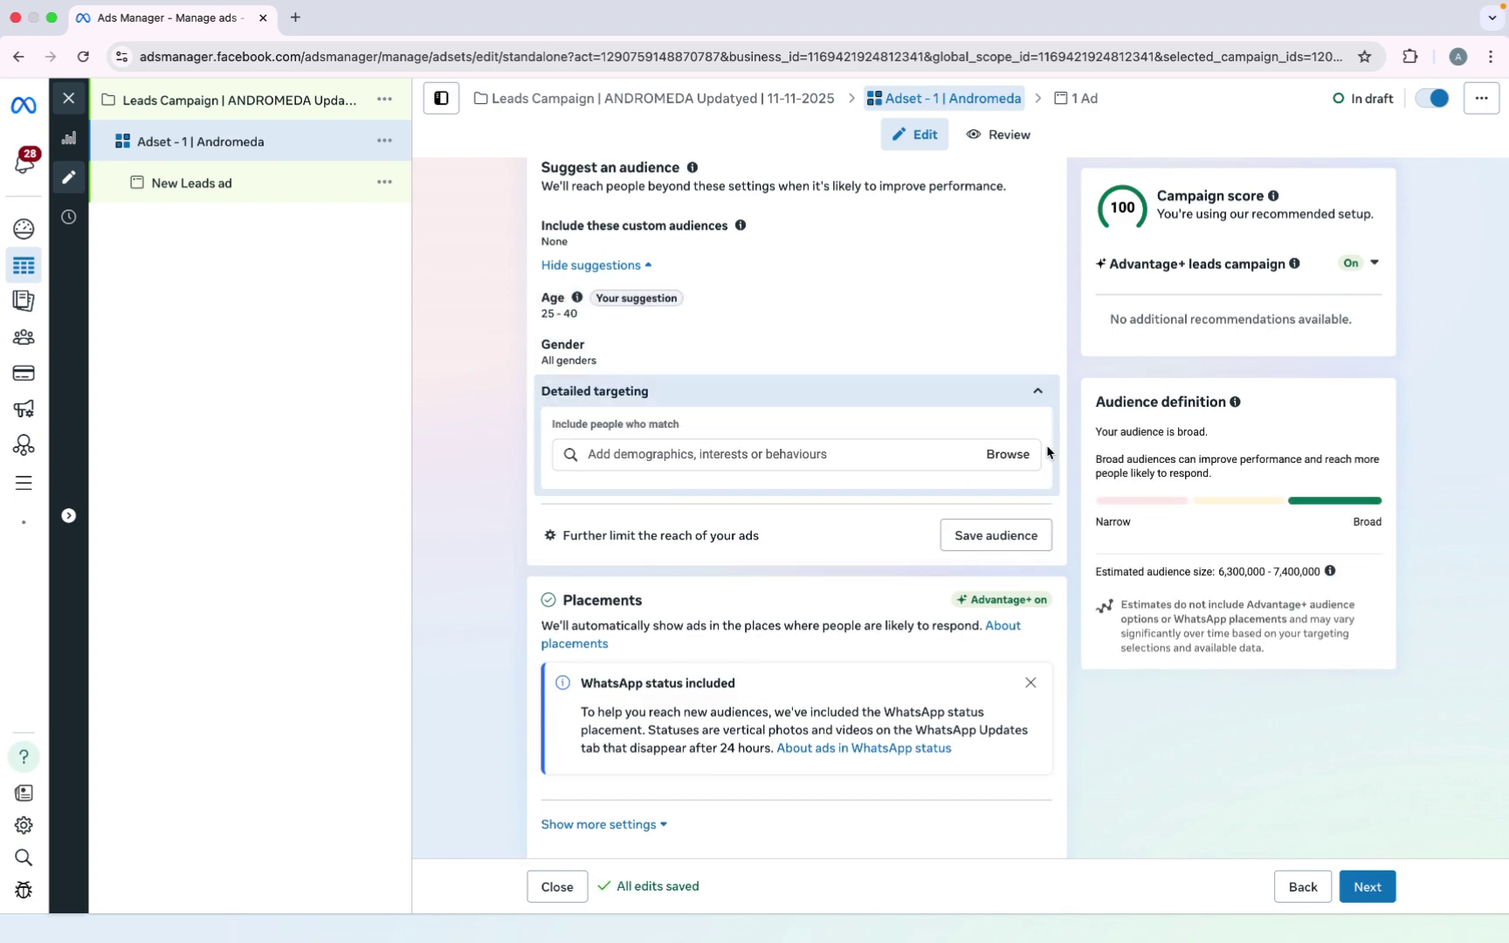
click(809, 456)
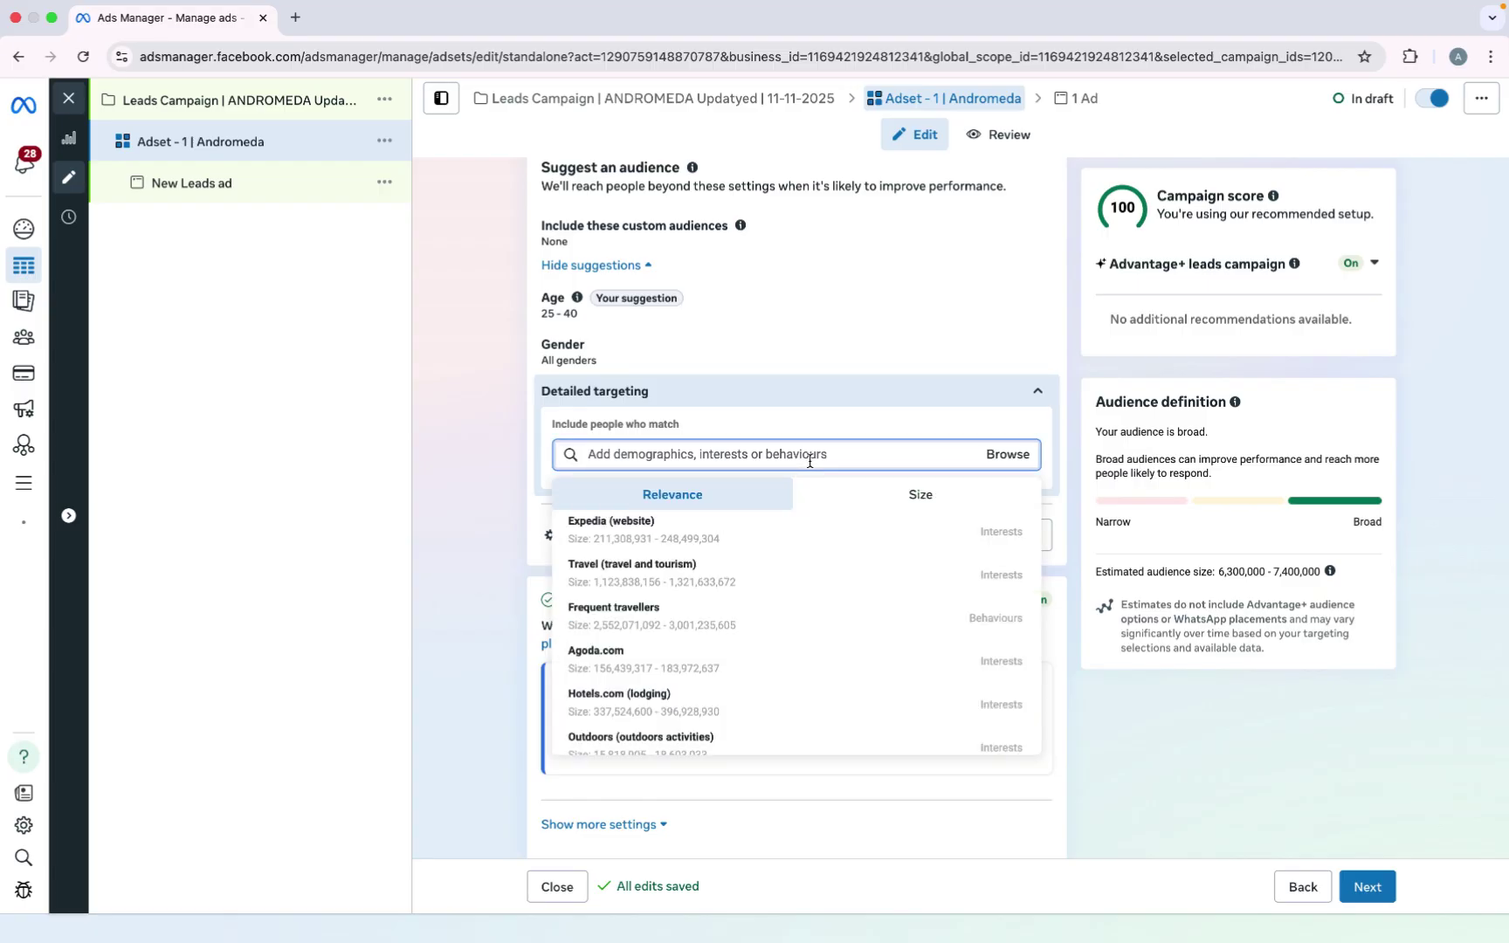
text(safar)
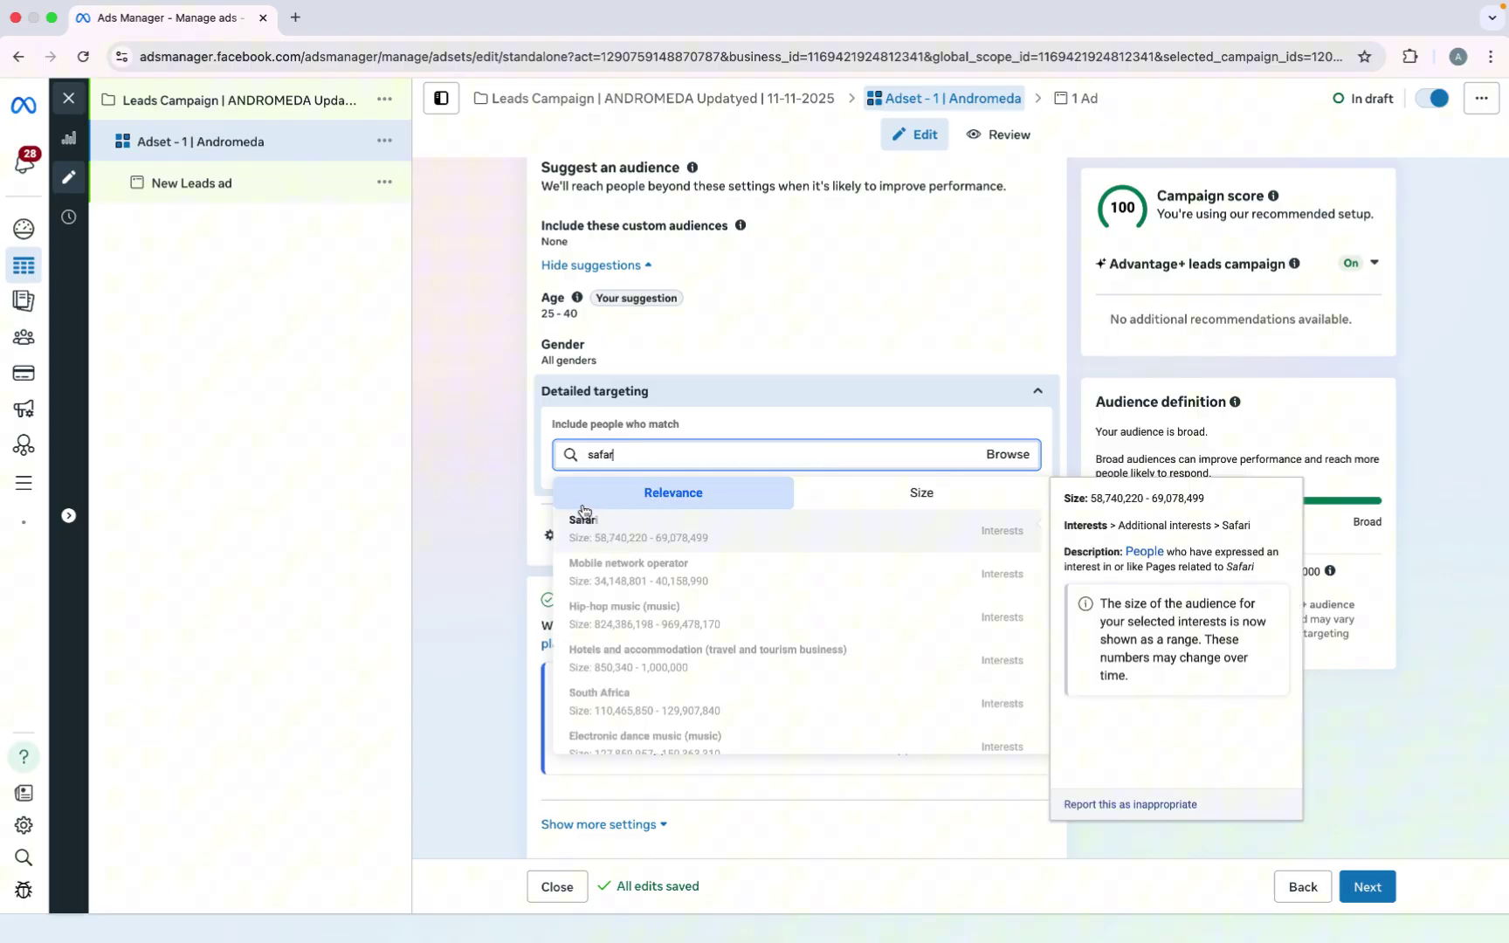
click(635, 528)
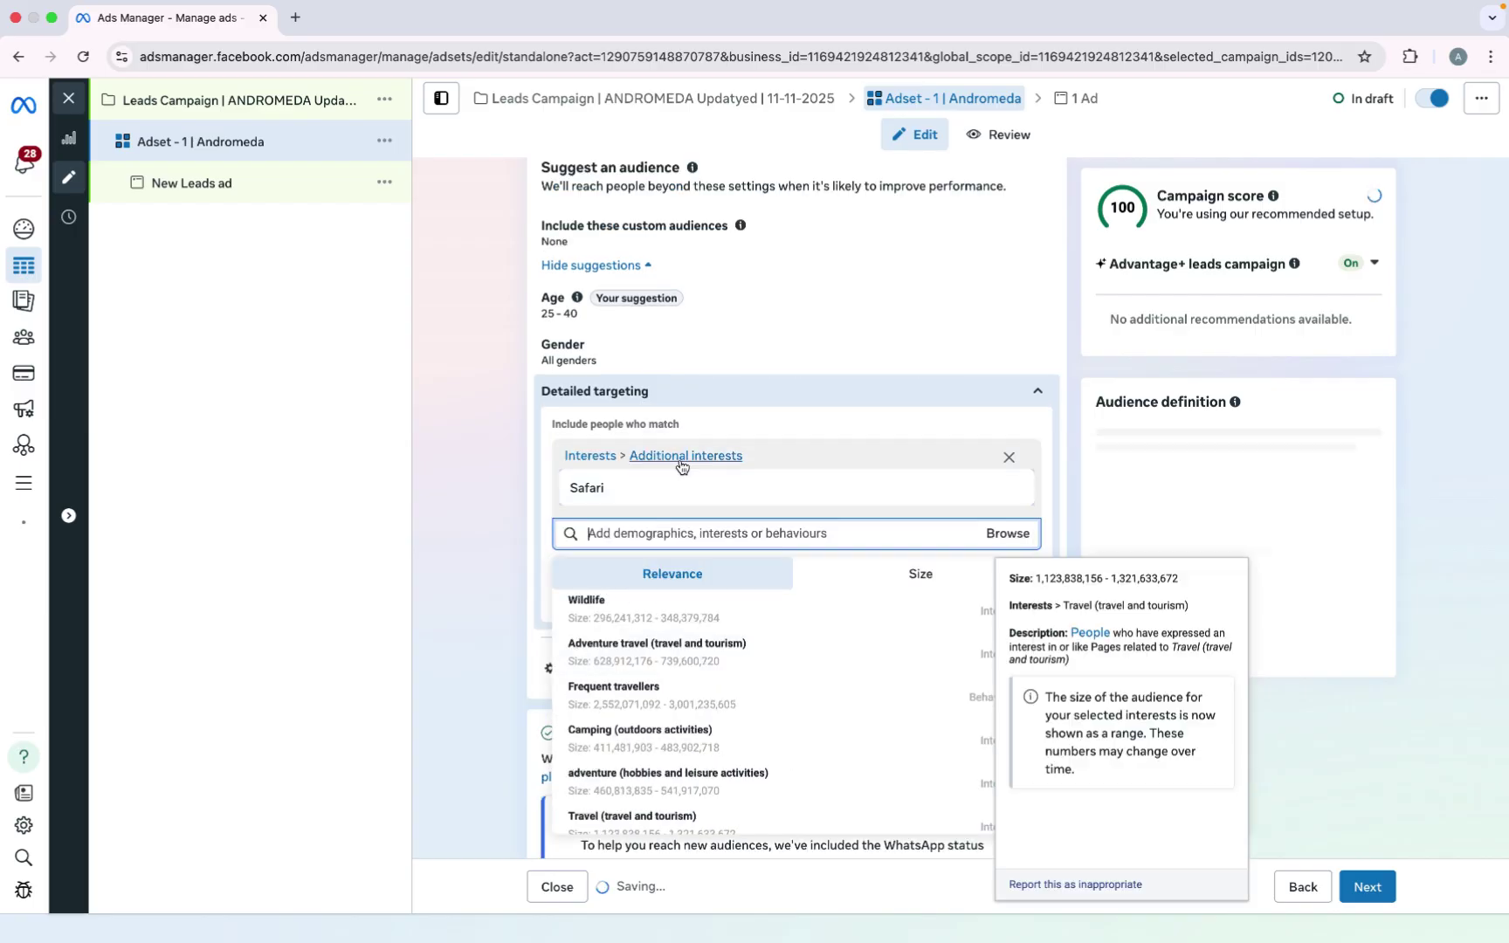
scroll(649, 624, down, 1)
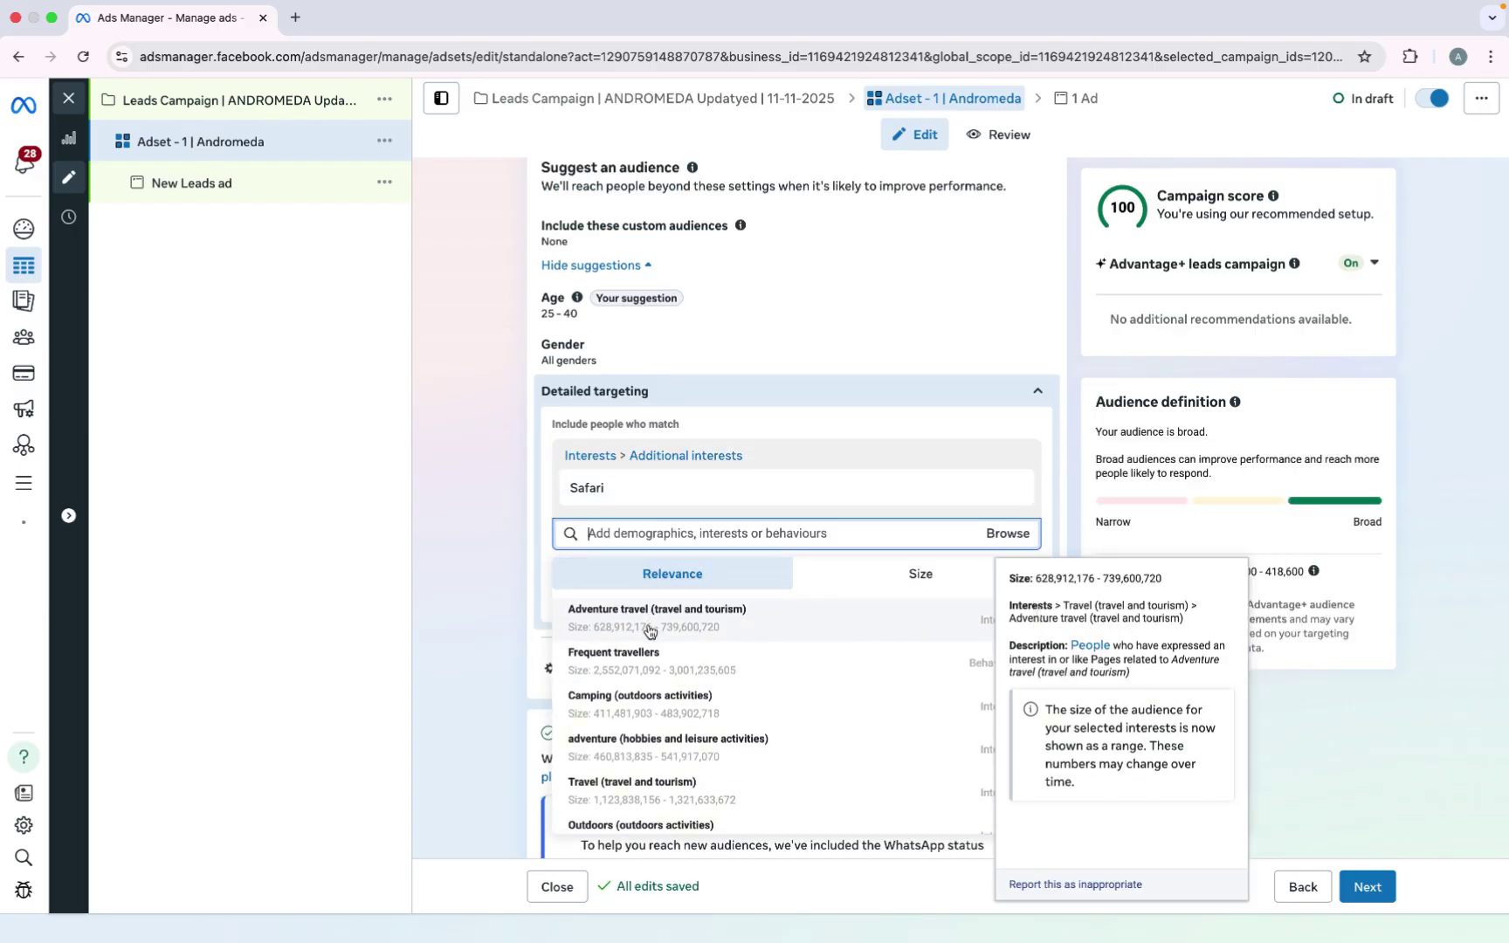
click(650, 622)
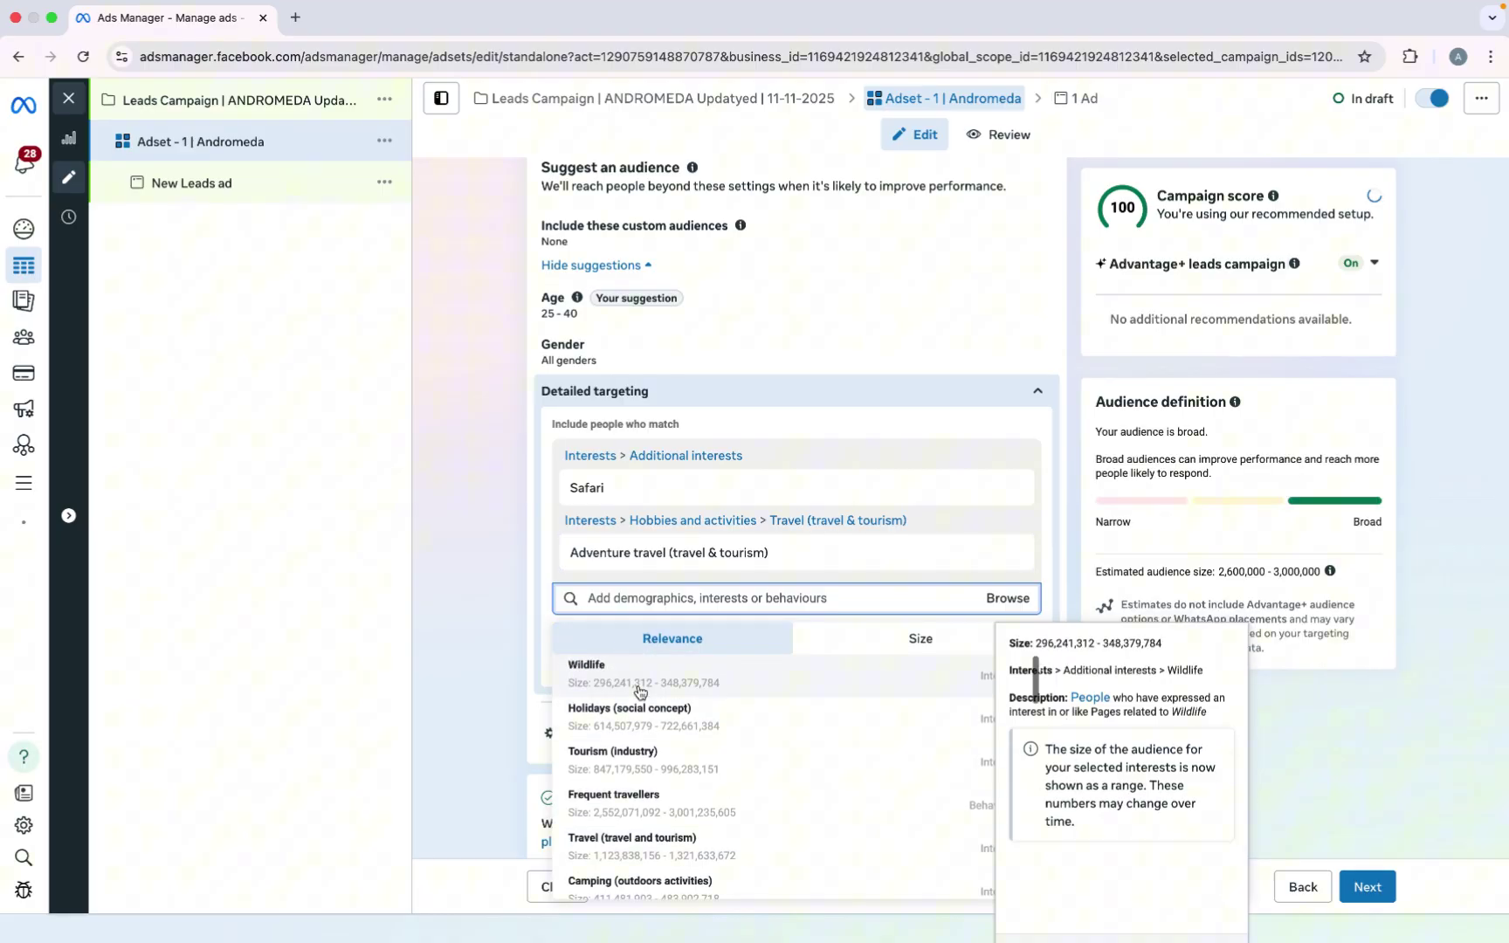
scroll(638, 692, down, 3)
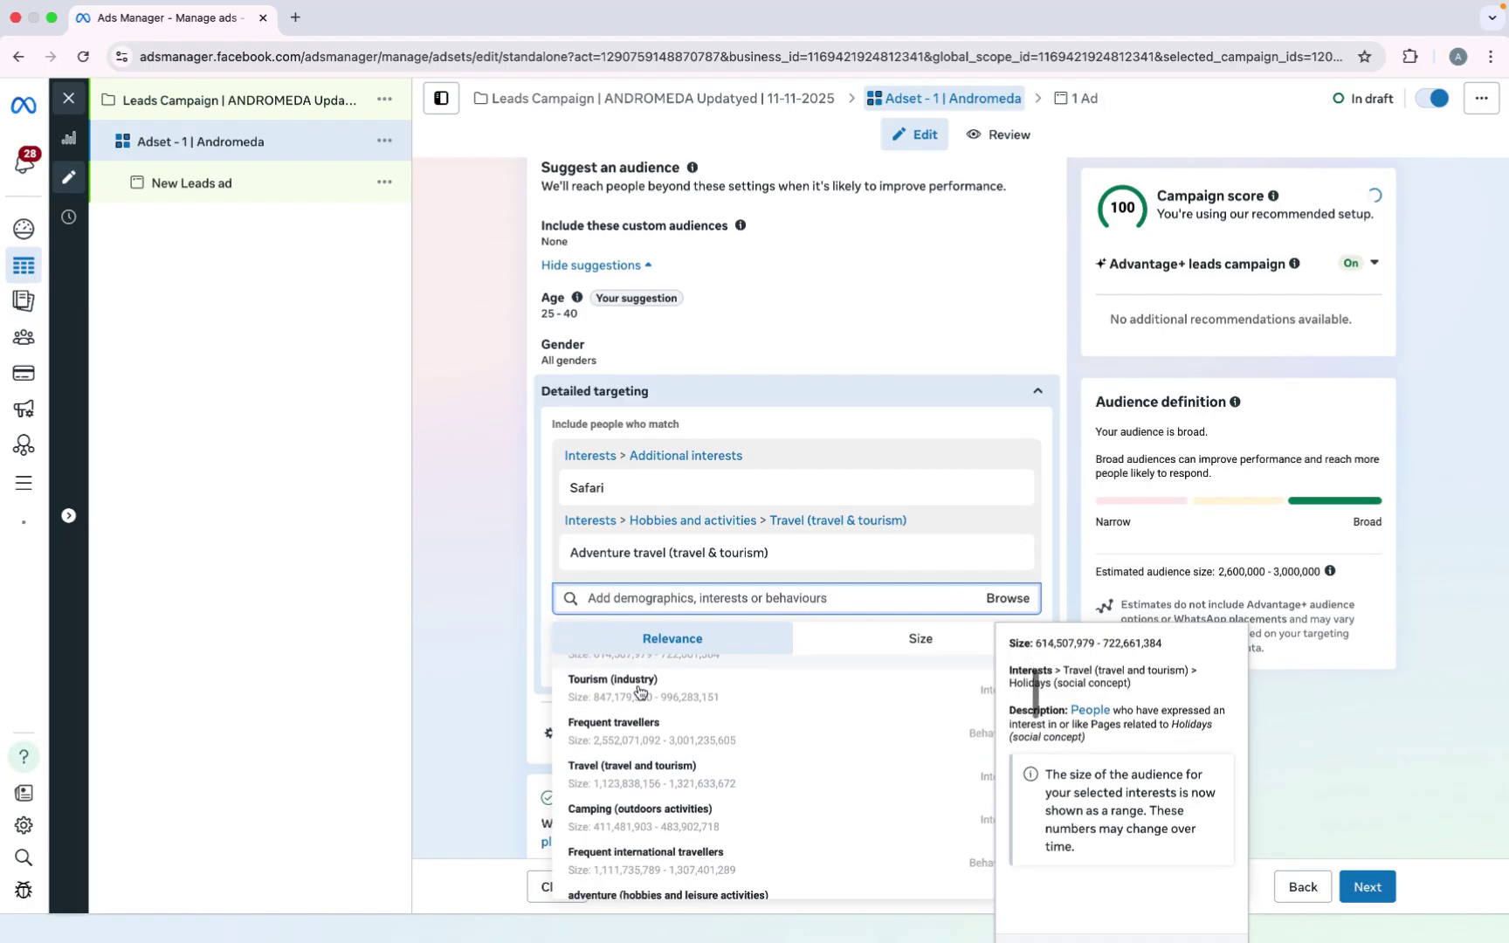
text(tou)
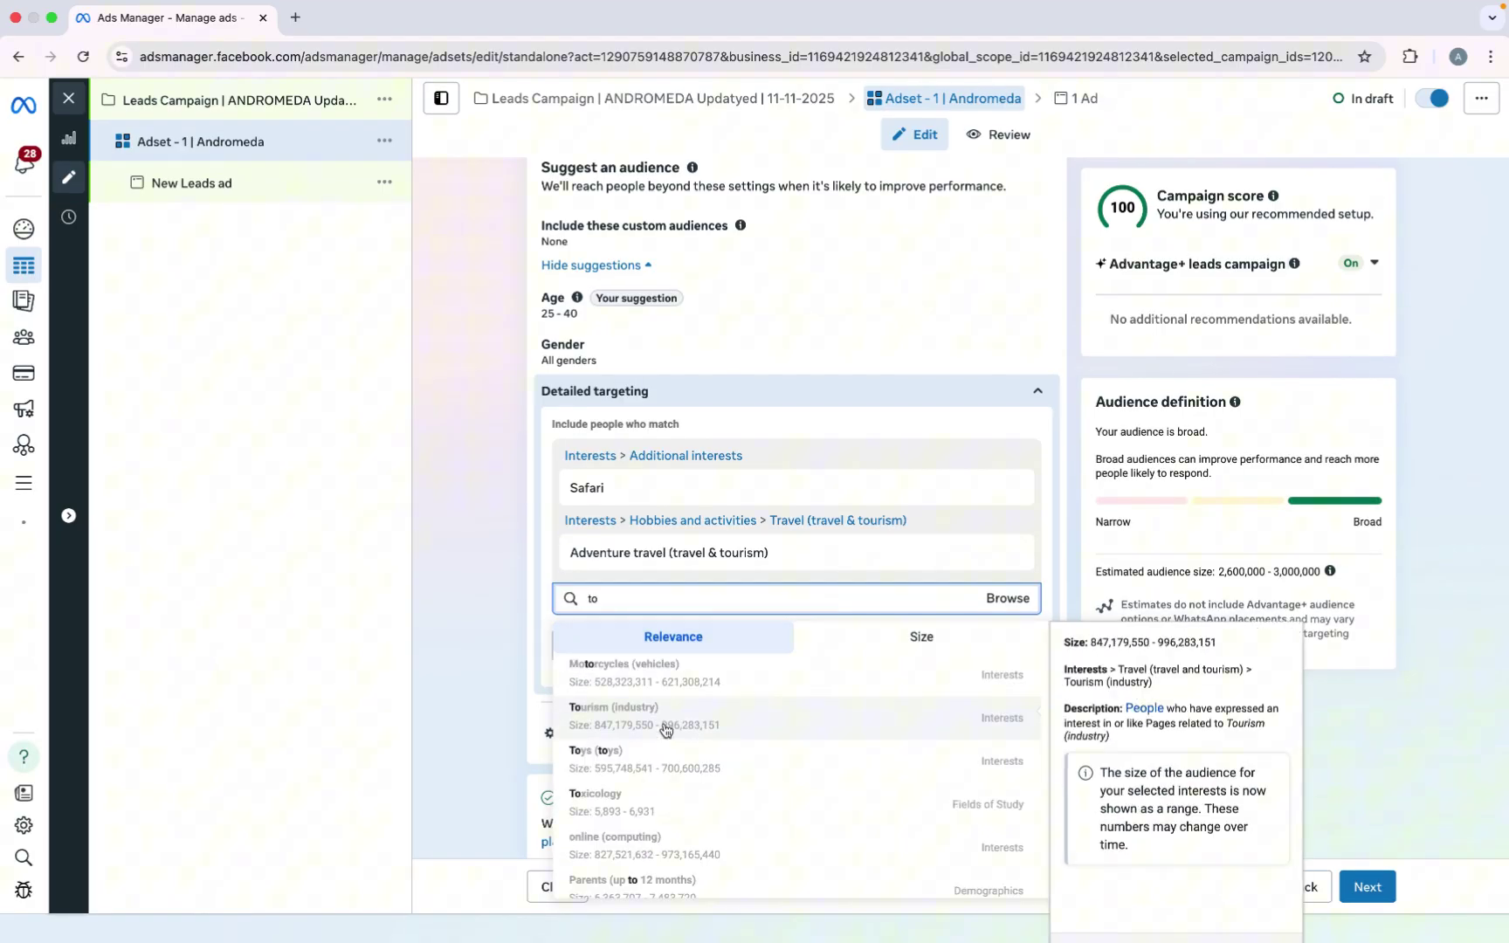
click(664, 727)
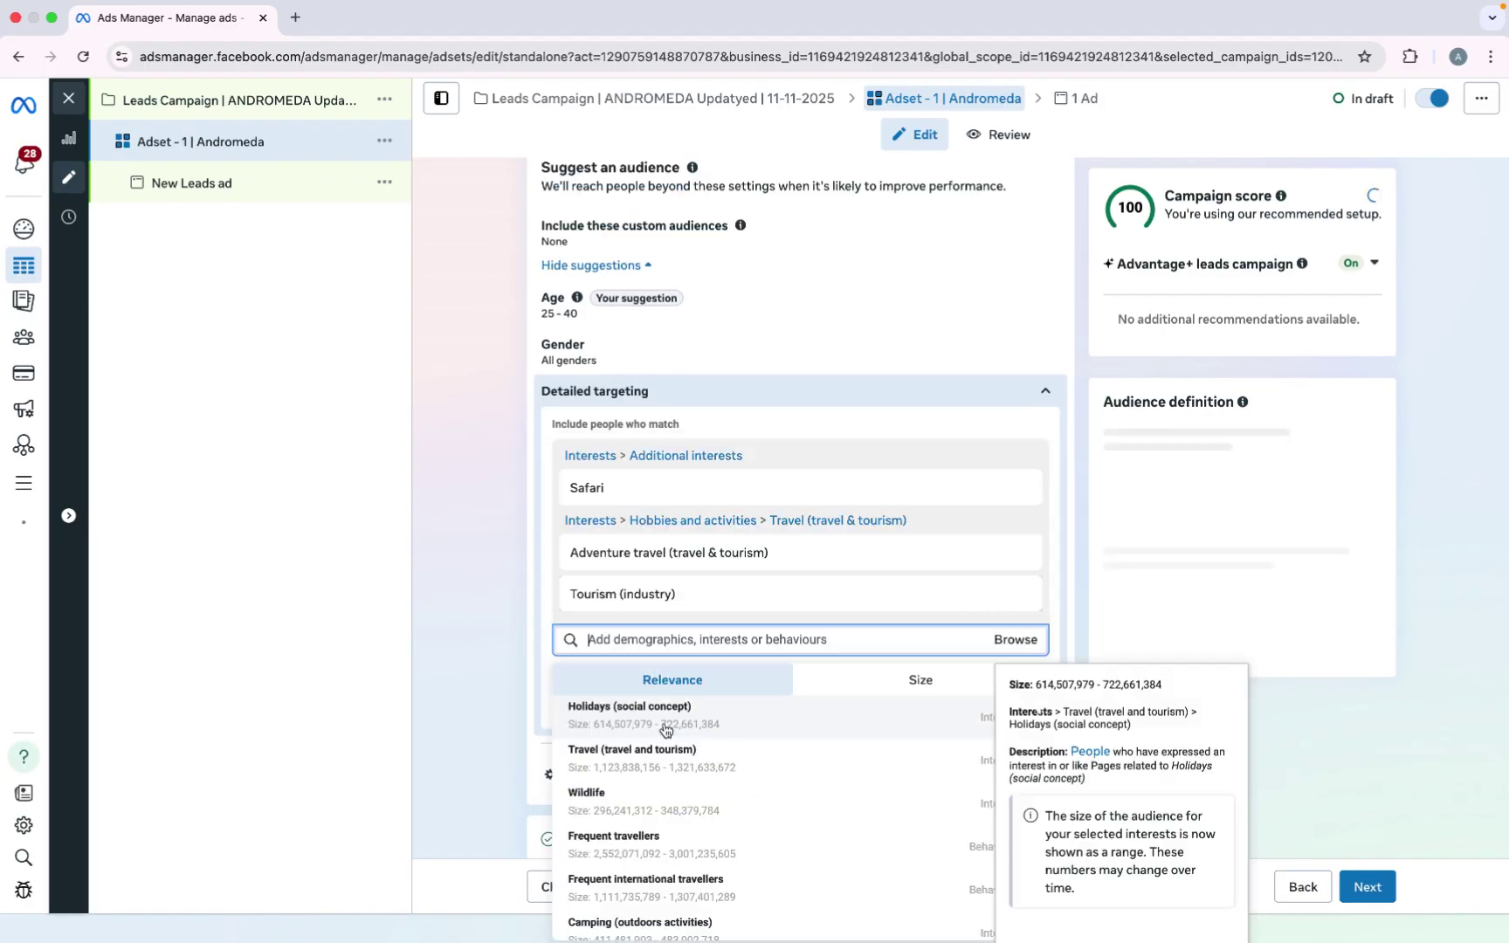
click(735, 403)
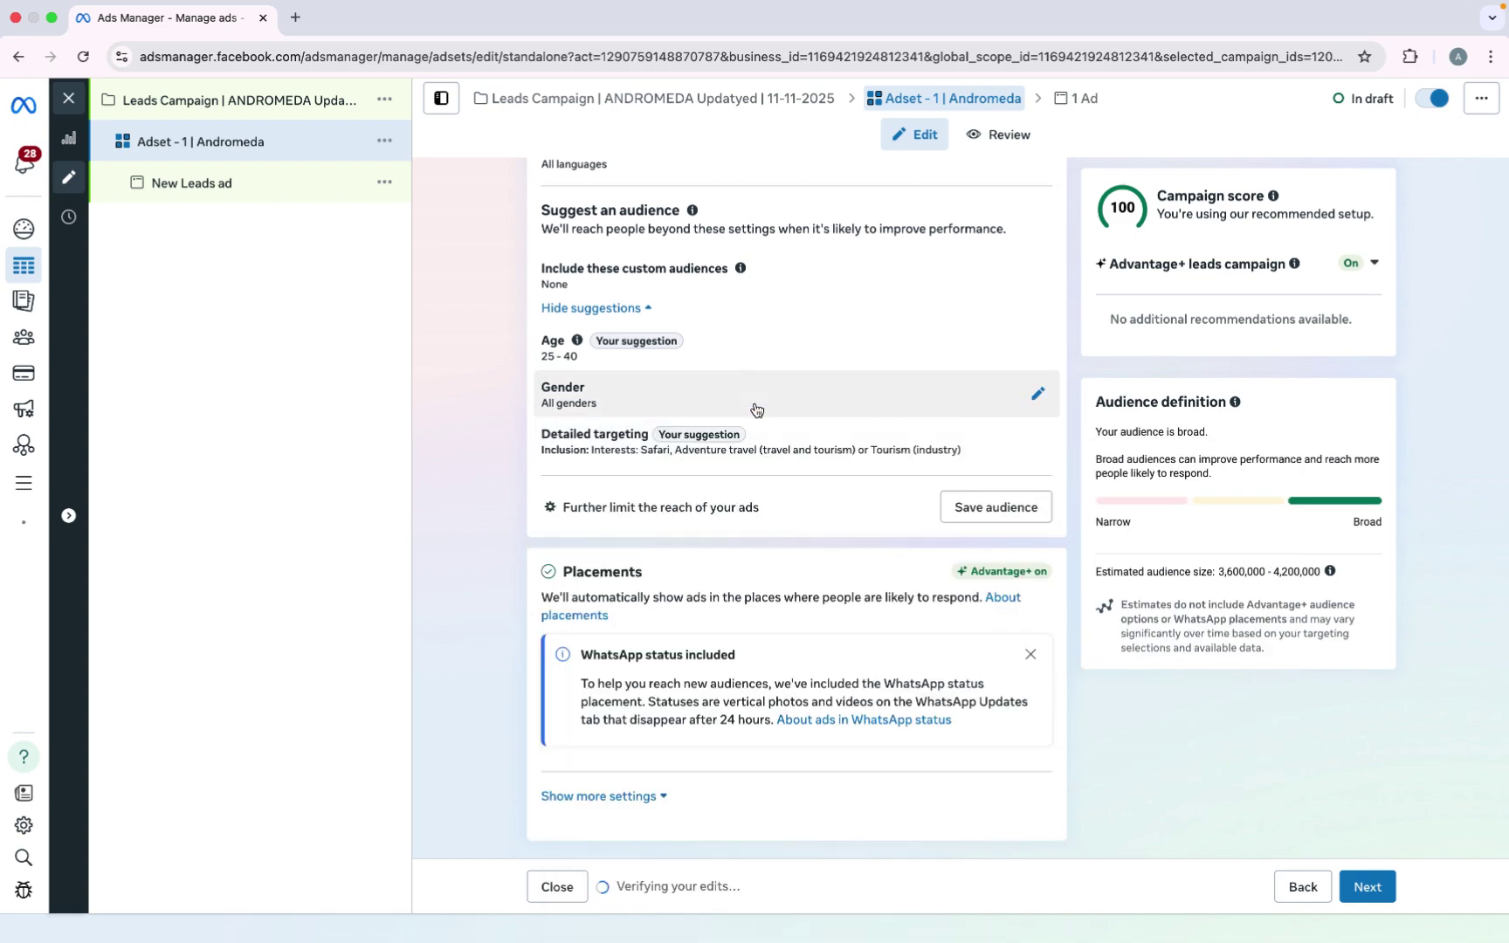
- Review the chosen interests and expand the additional placement settings
click(811, 461)
scroll(762, 514, down, 3)
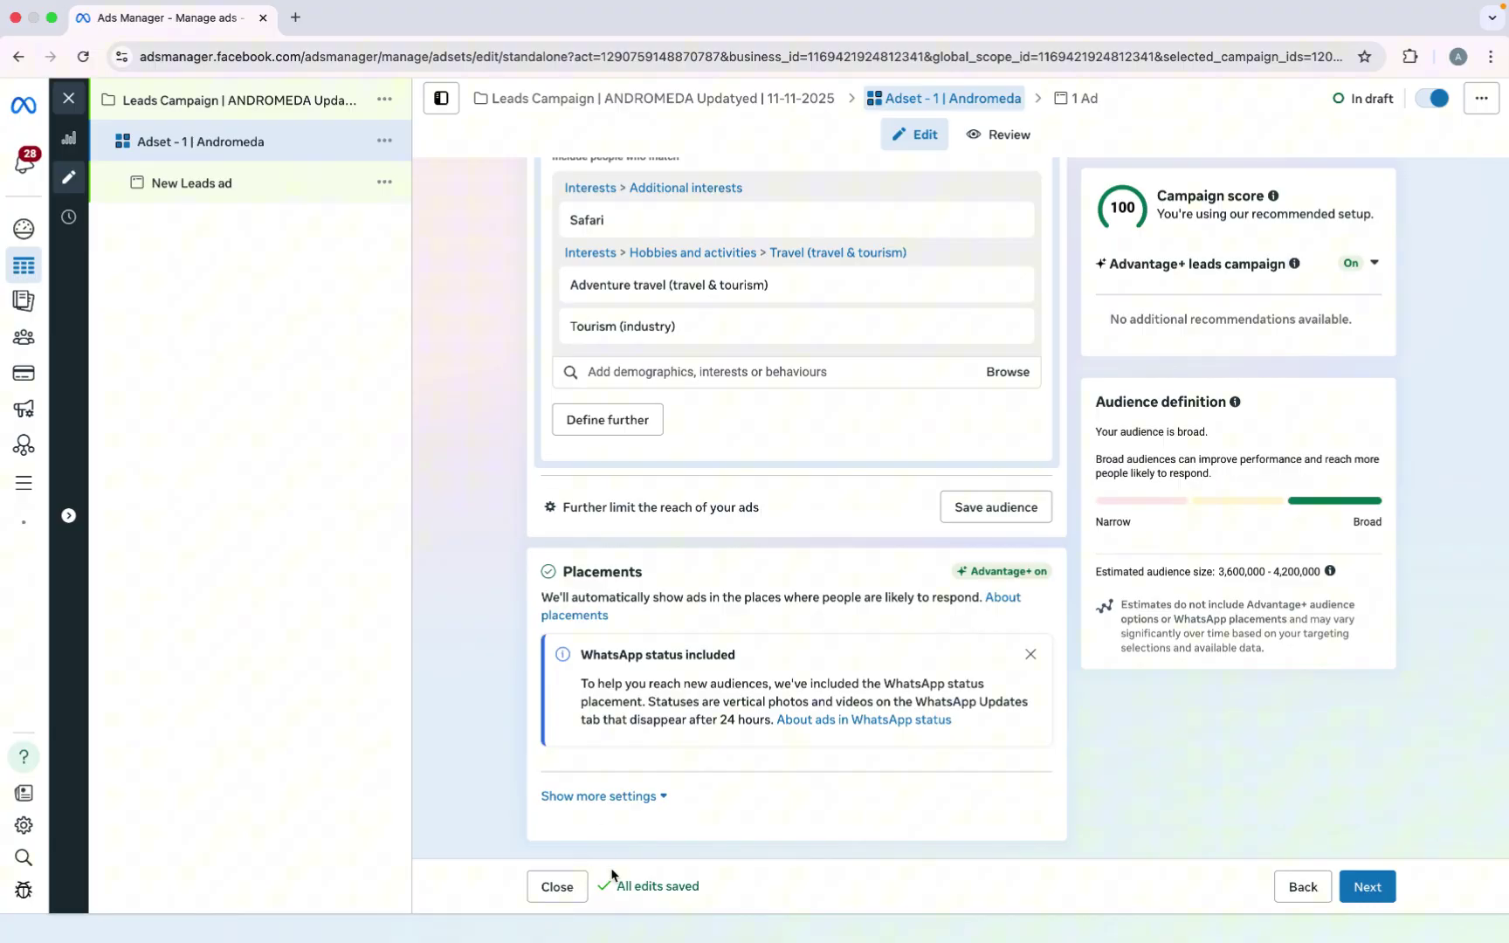
click(642, 796)
scroll(767, 748, down, 5)
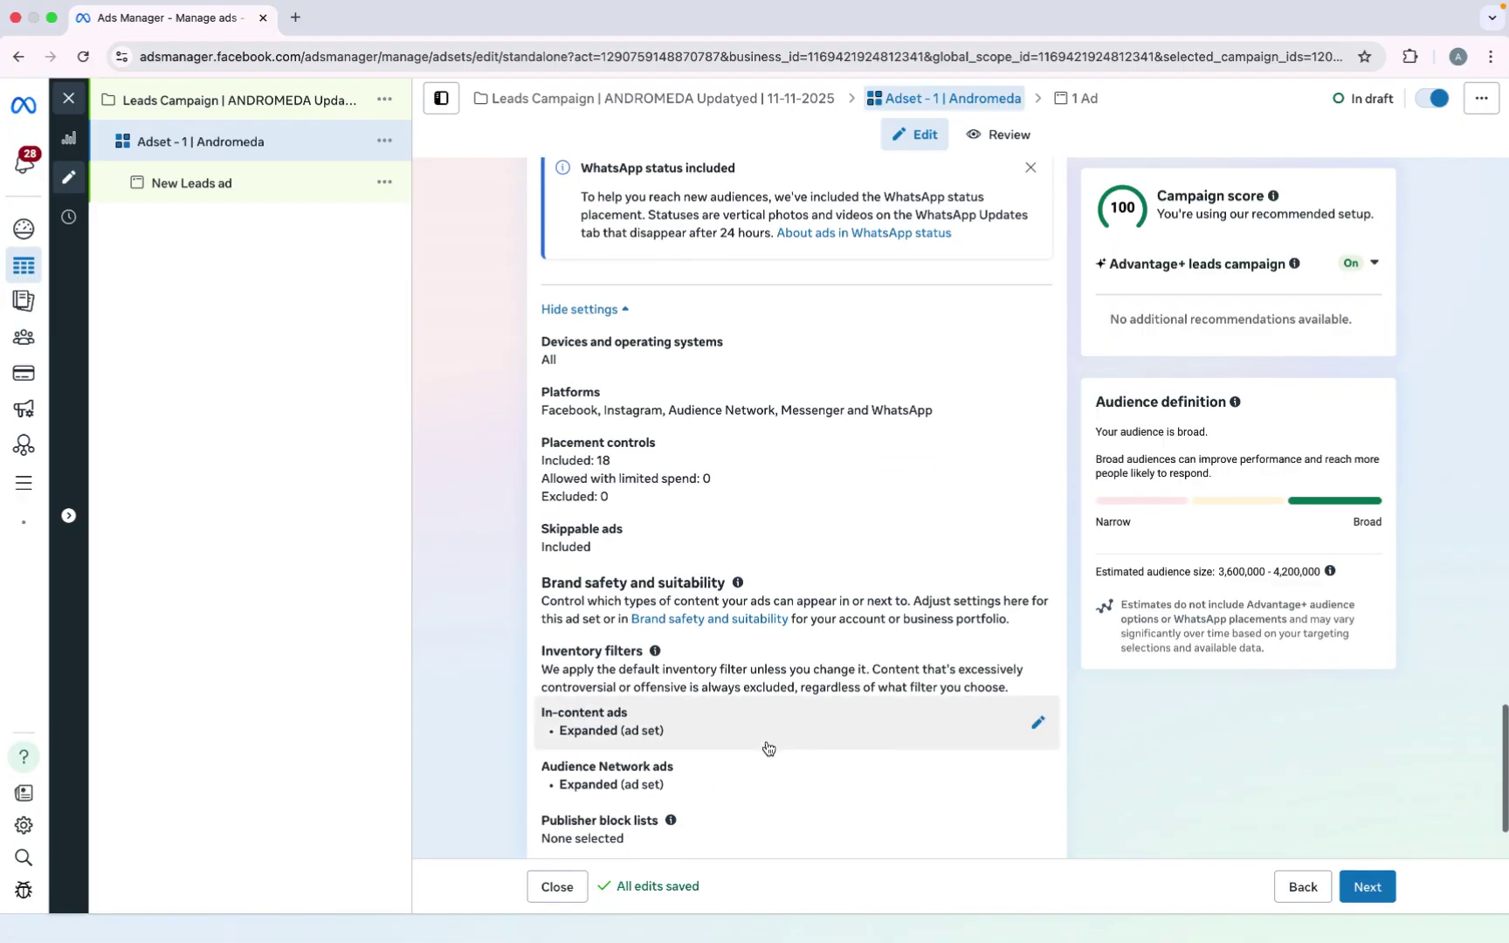
scroll(767, 748, down, 1)
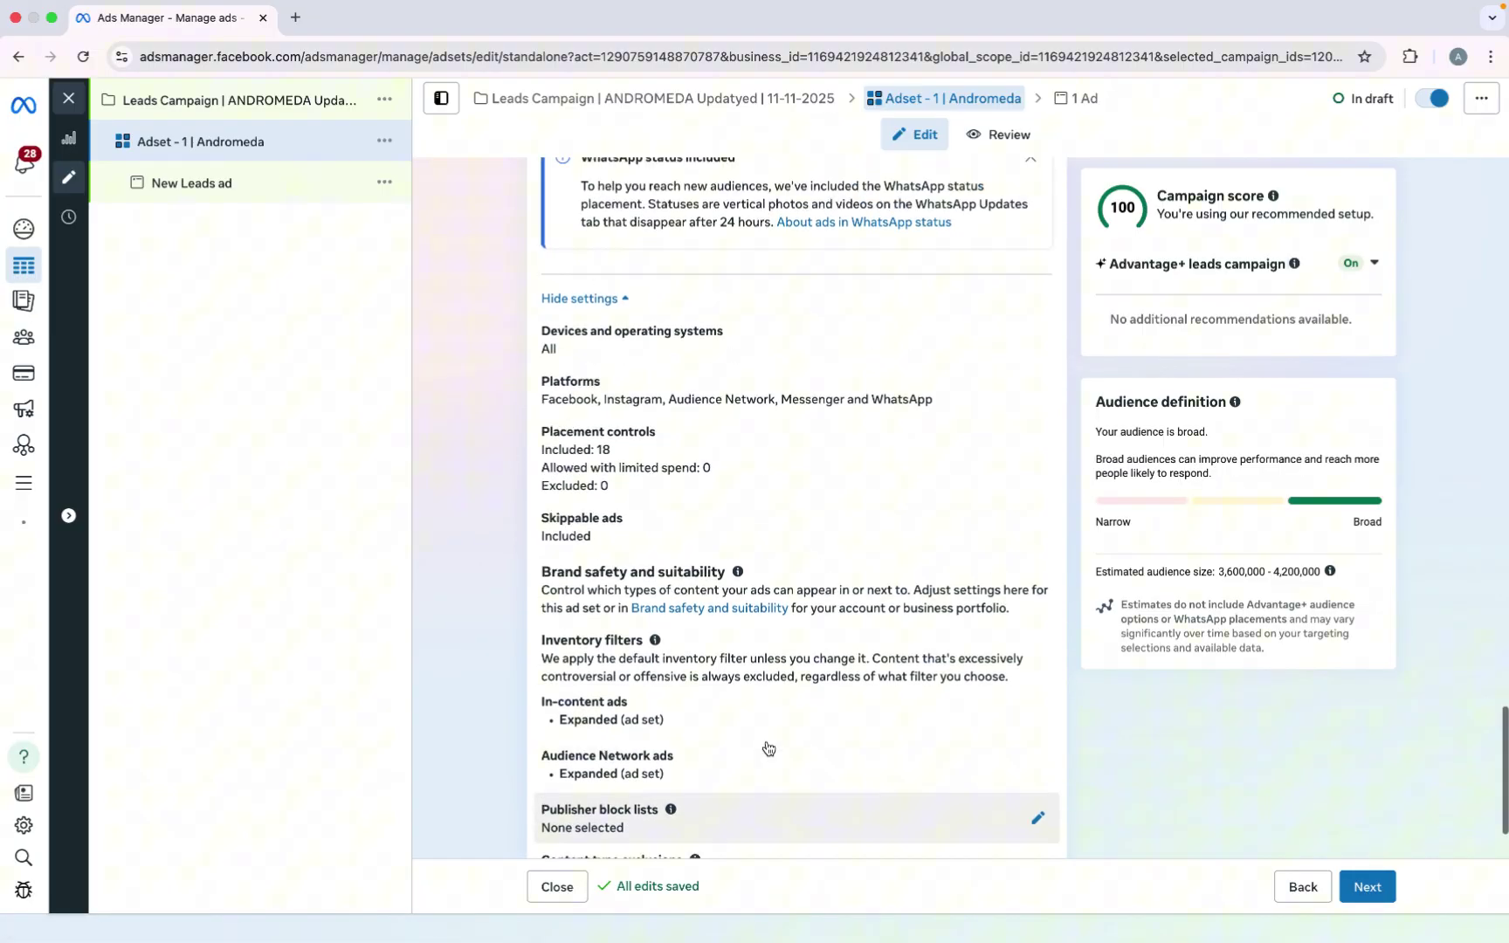
- Go to the ad level and name the ad 'Ad -1'
click(1387, 888)
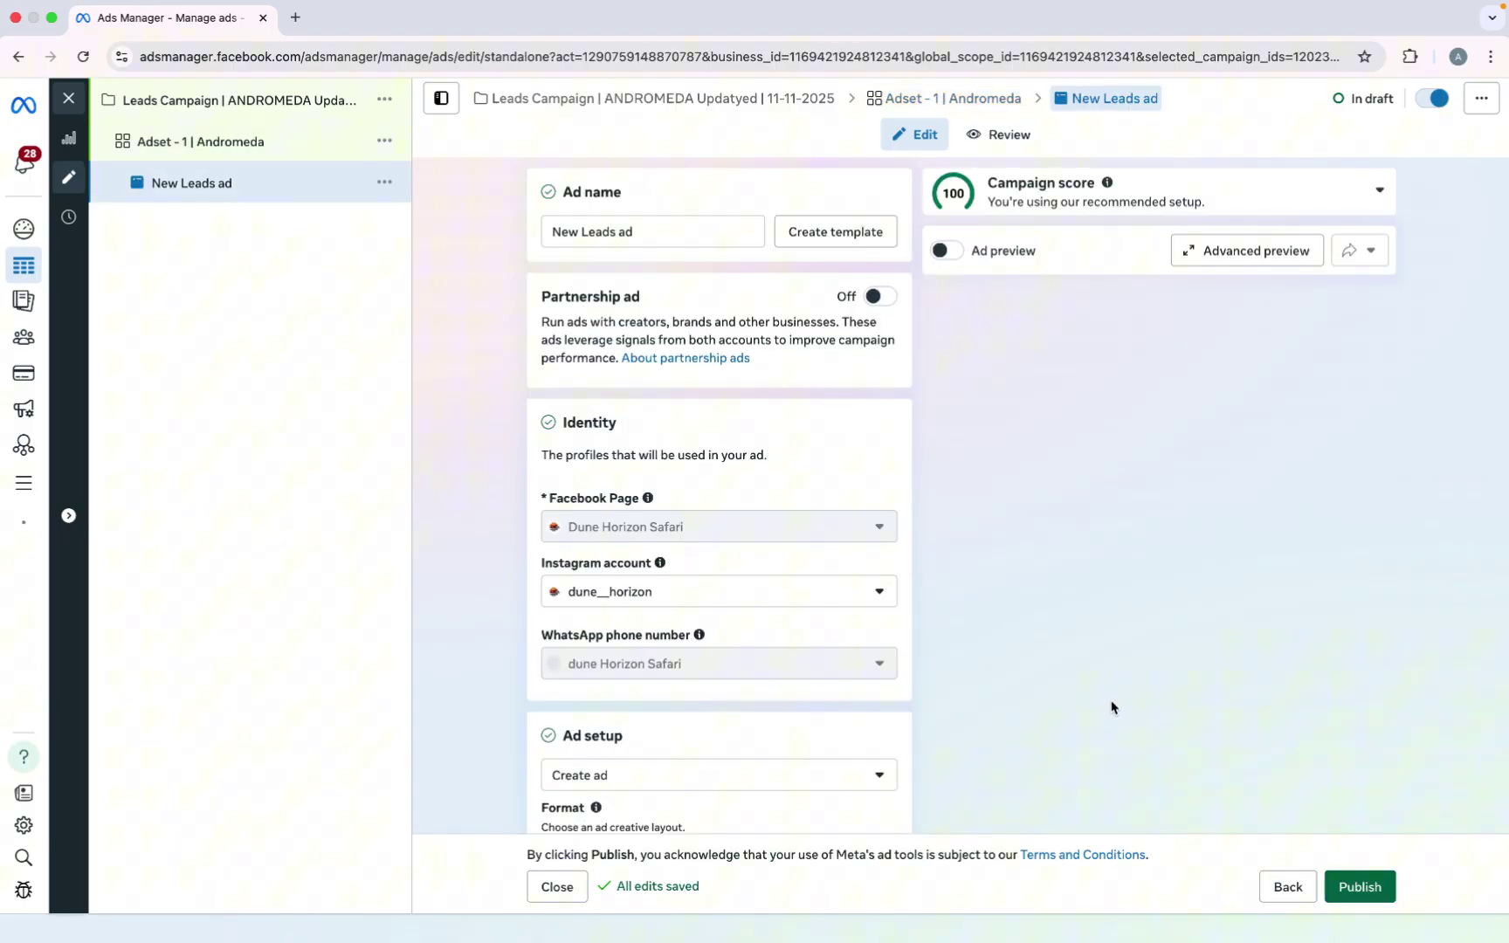
click(655, 231)
key(super+a)
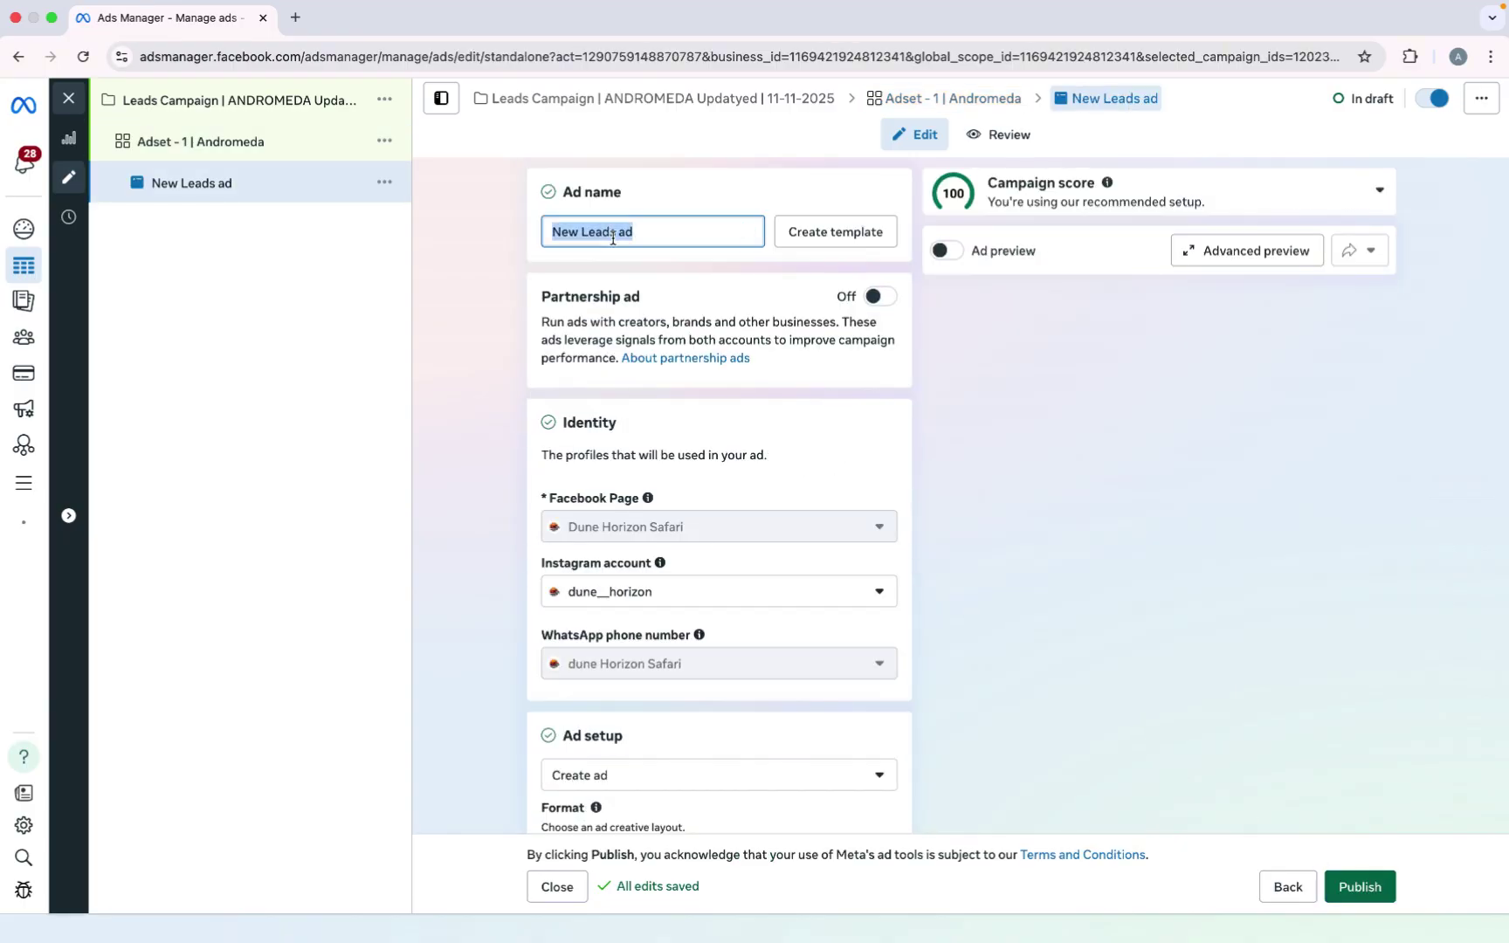
text(Ad )
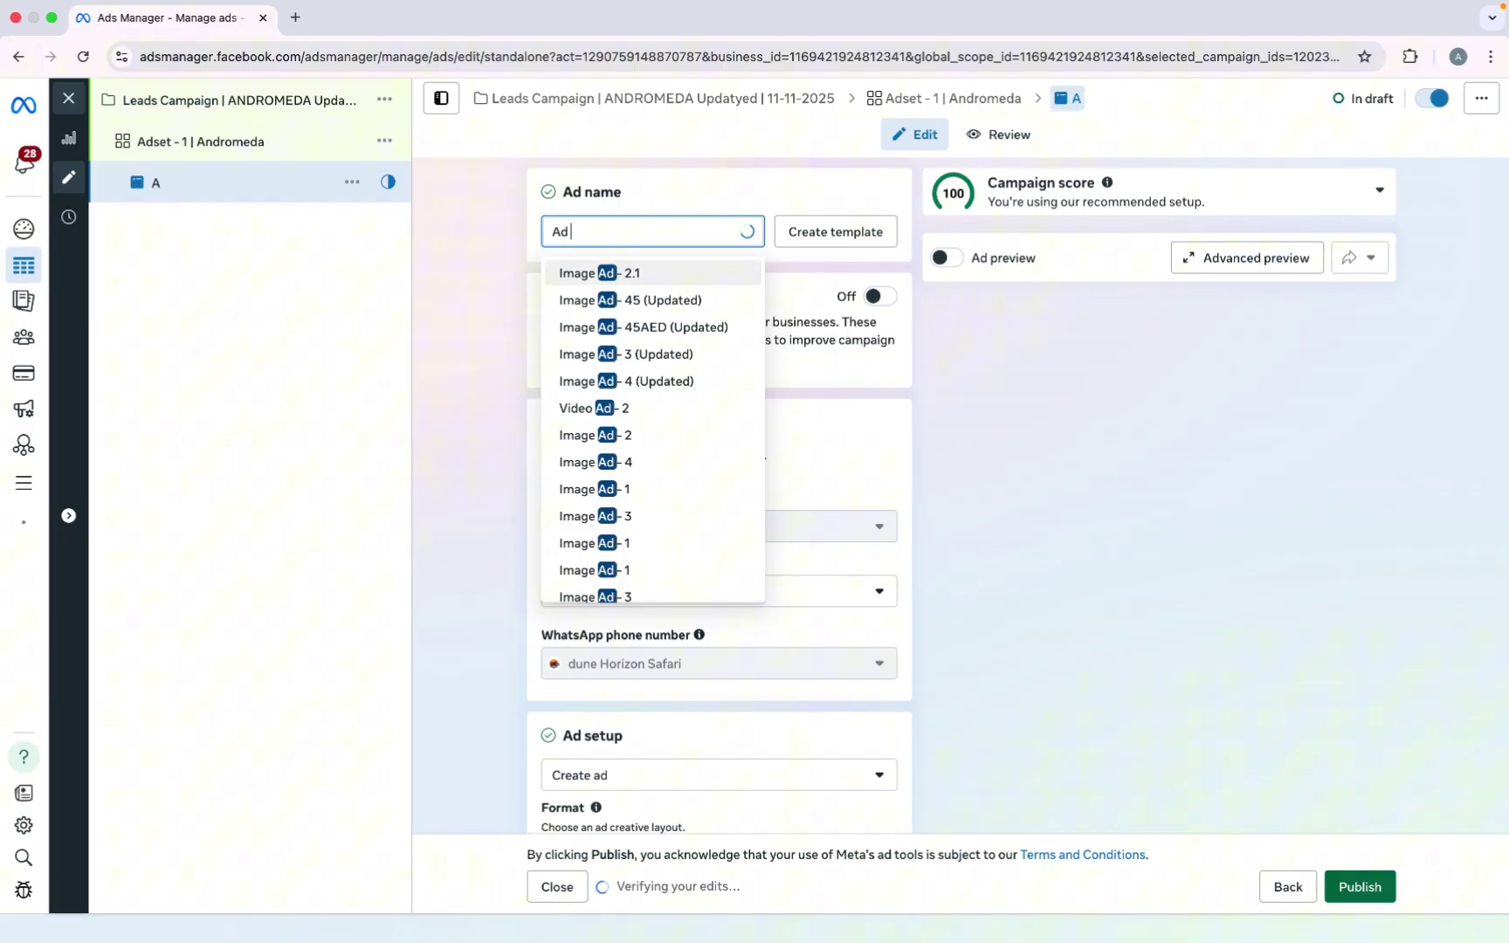
text(-1)
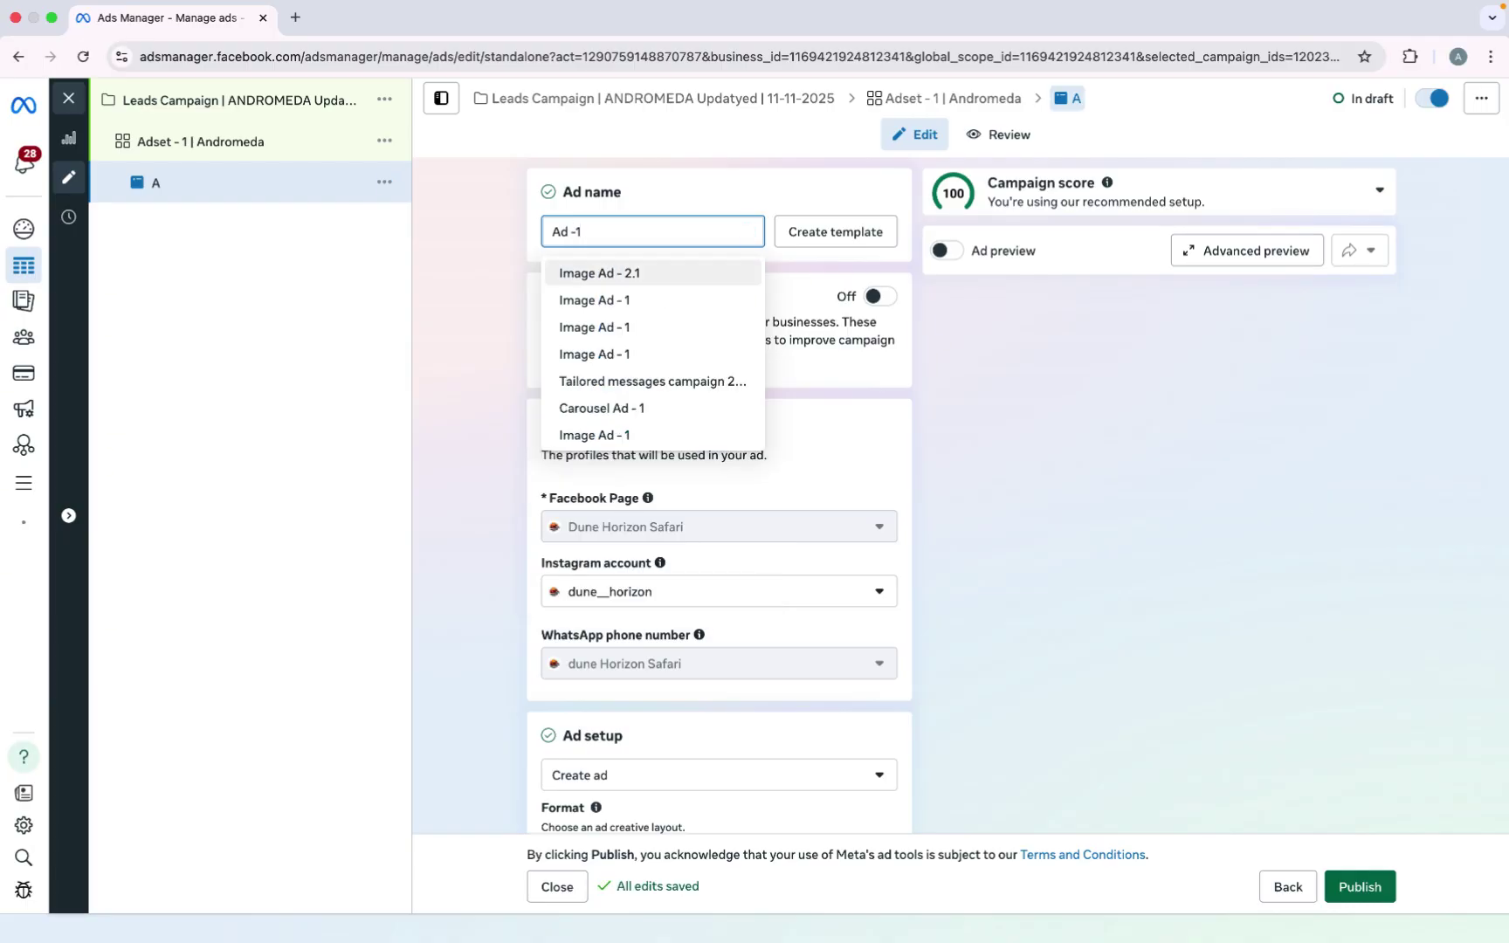
click(945, 380)
scroll(741, 475, down, 1)
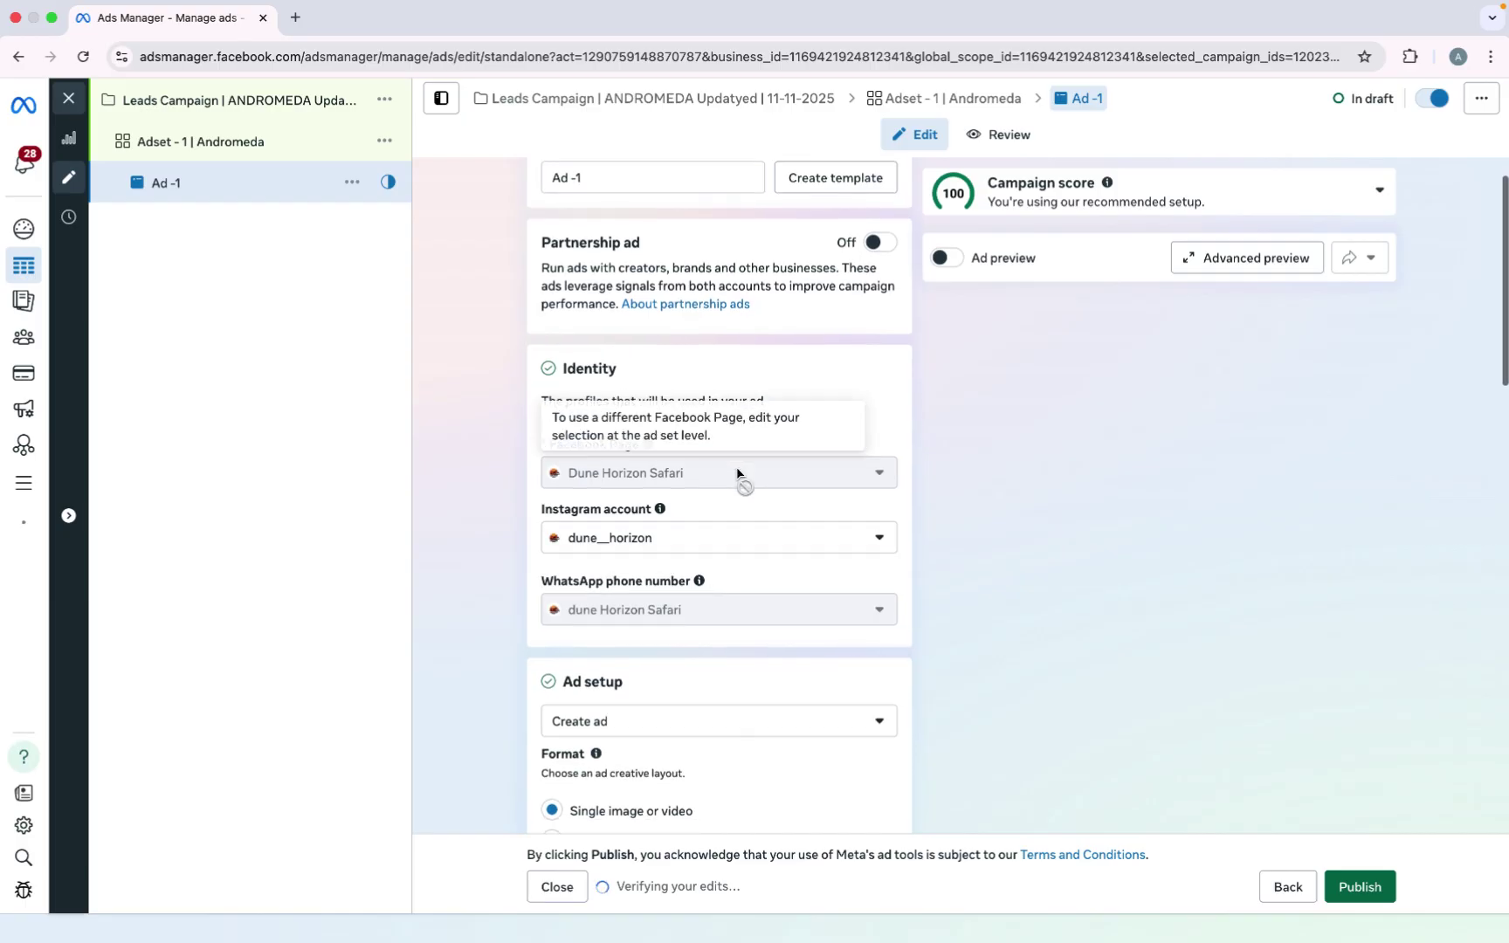
scroll(738, 474, down, 6)
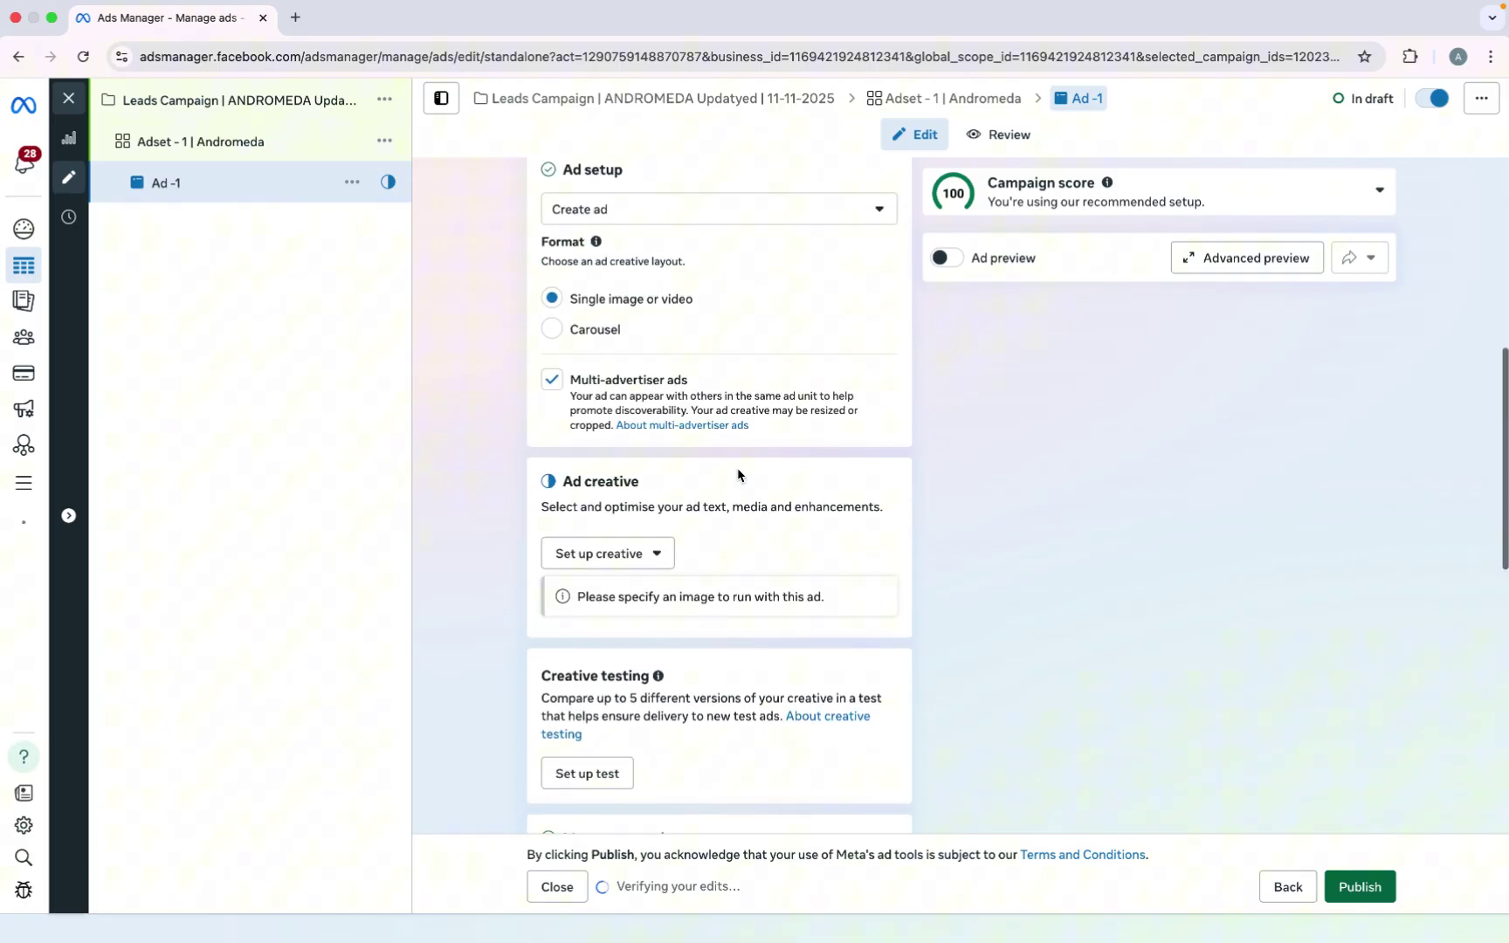
- Set up an image ad using the camel ride desert safari image with default crops
click(656, 543)
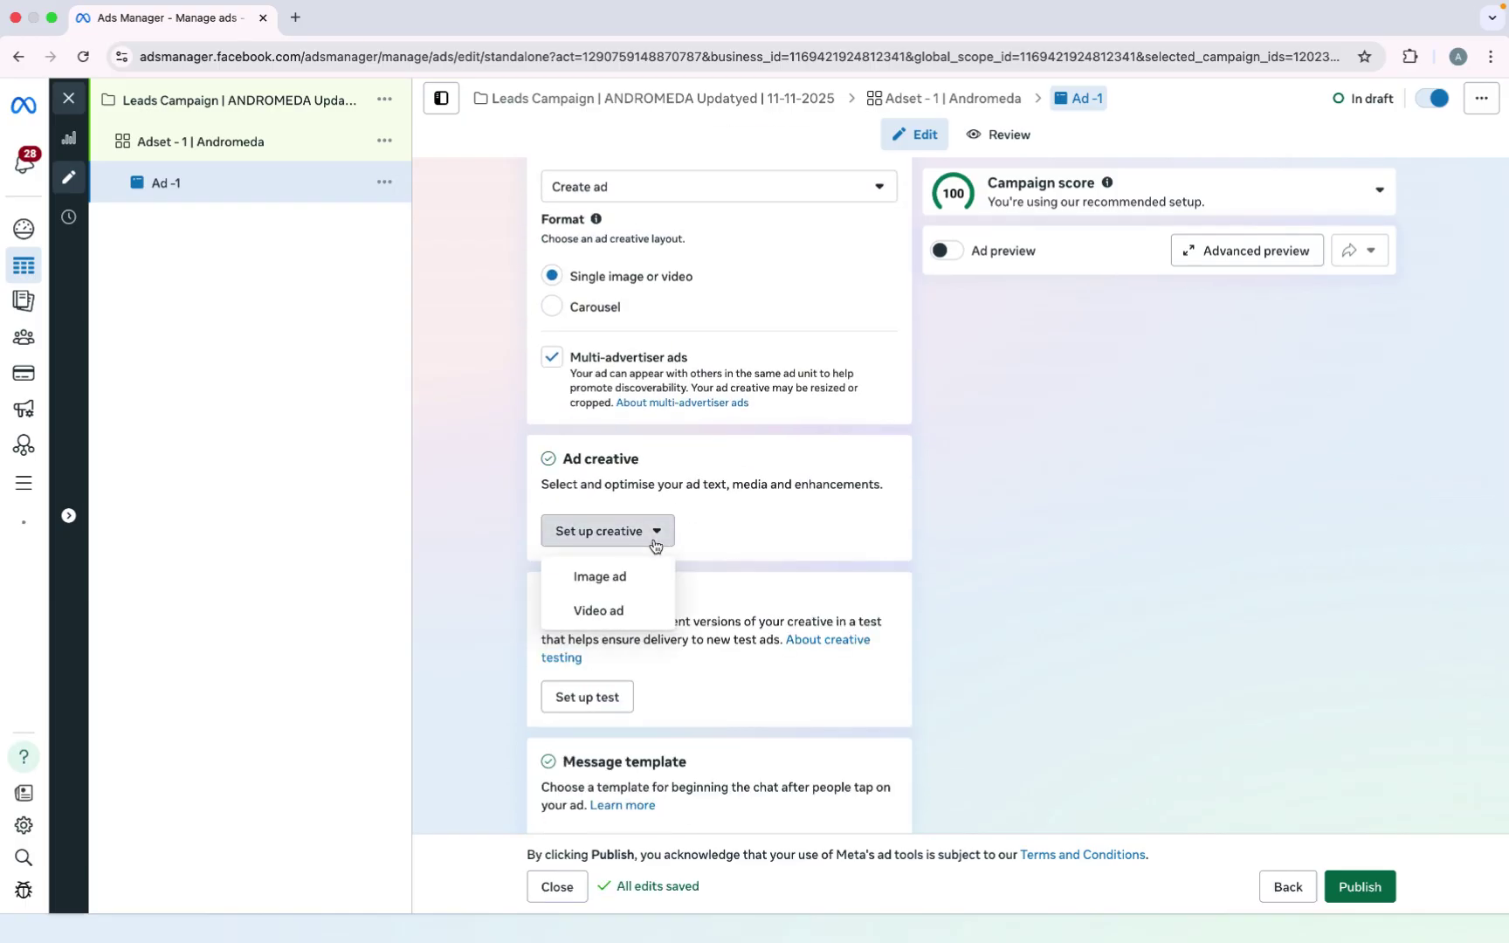
click(628, 585)
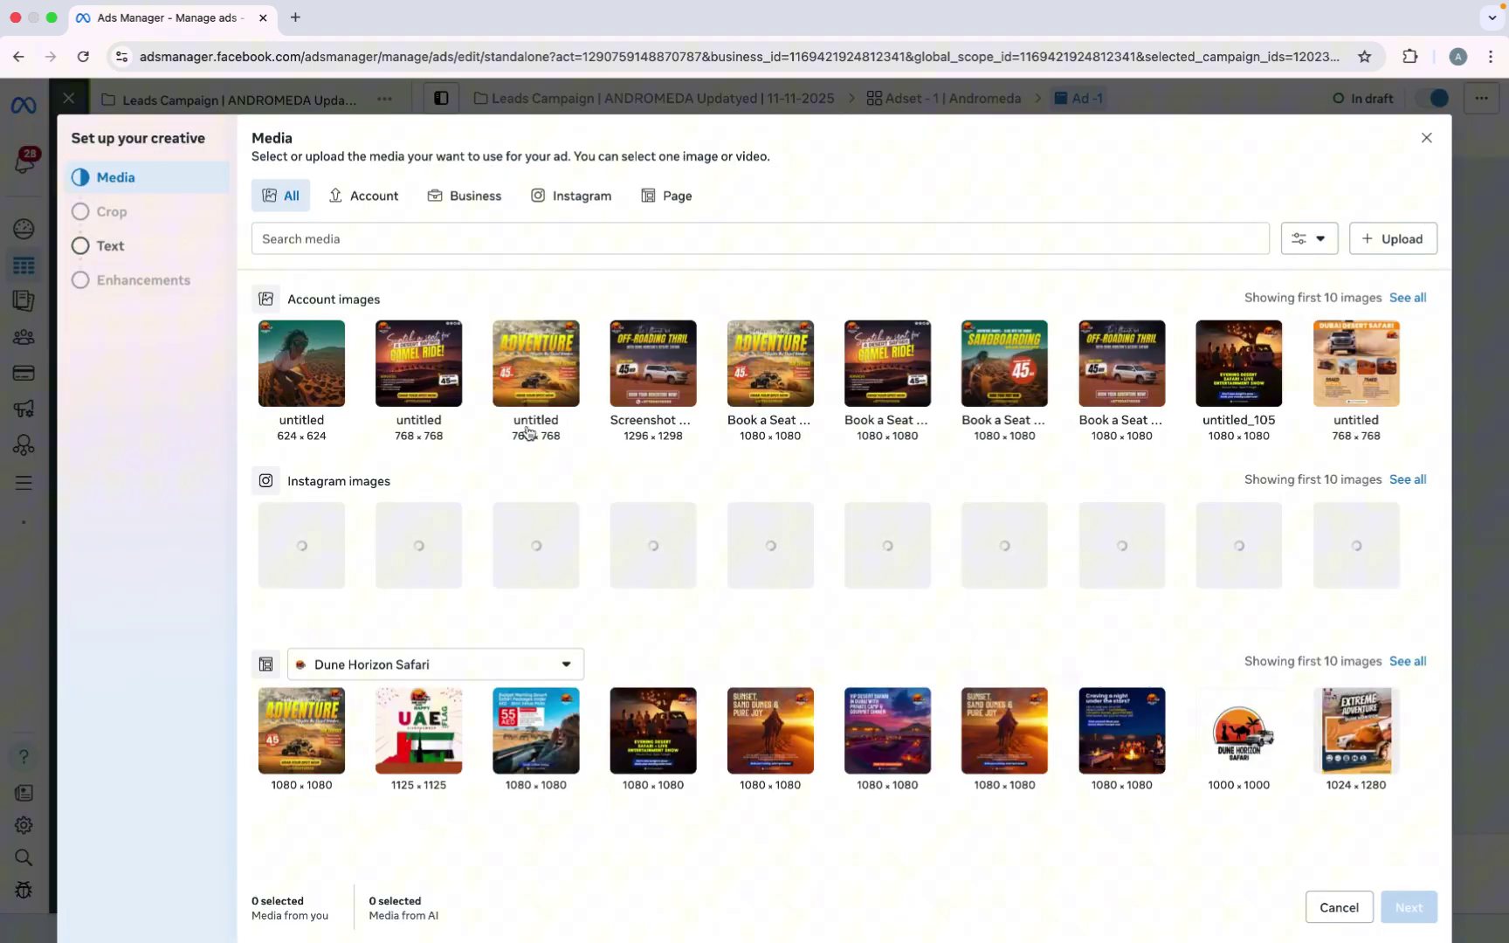
click(427, 346)
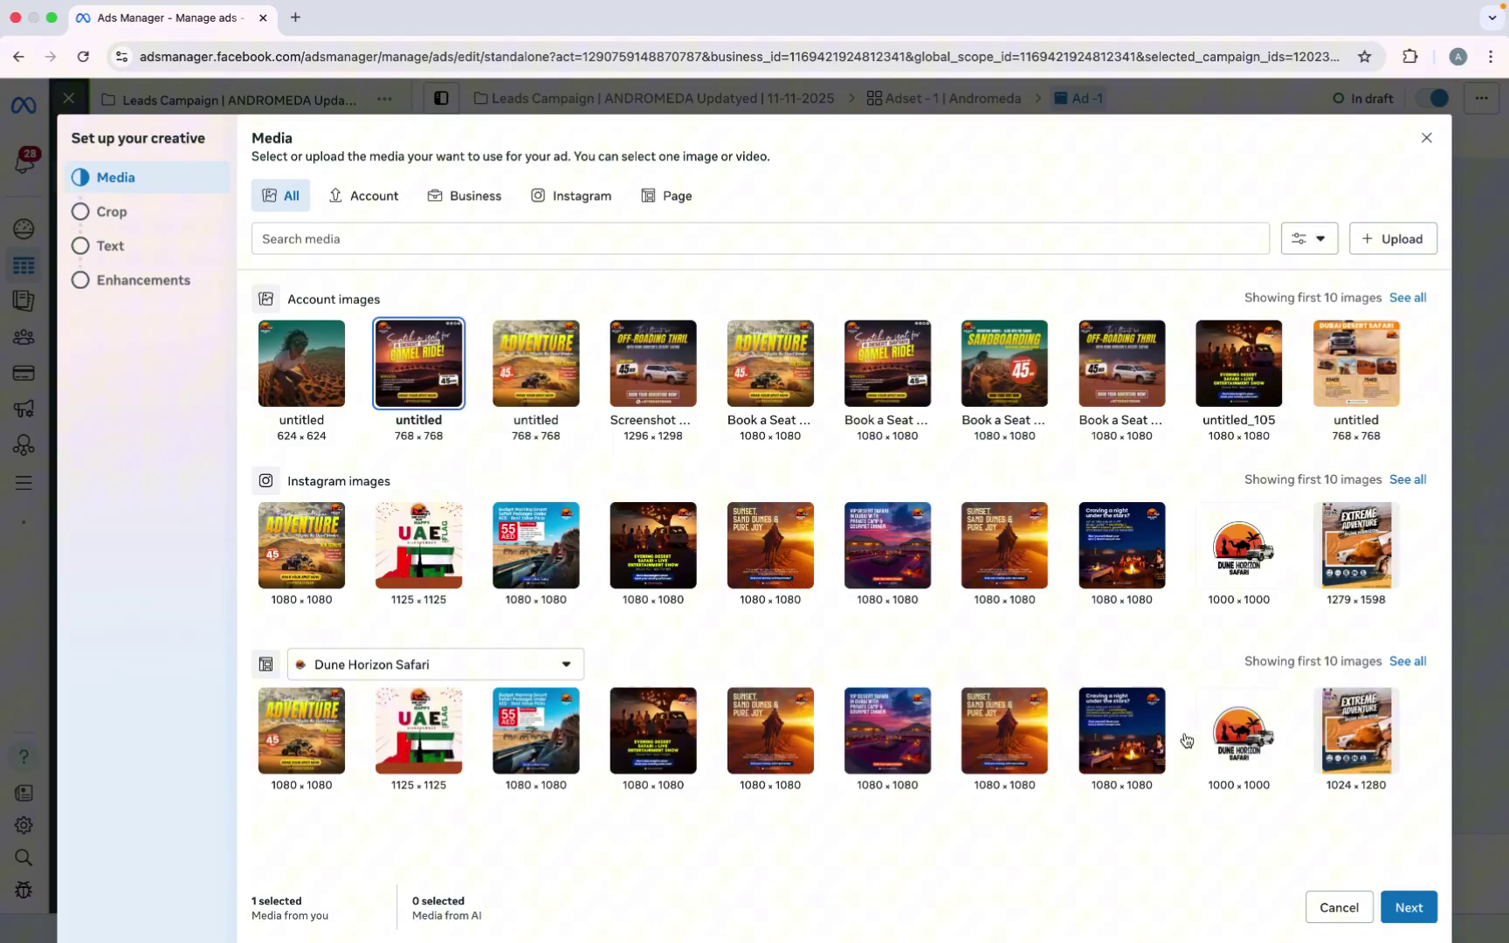
click(1409, 907)
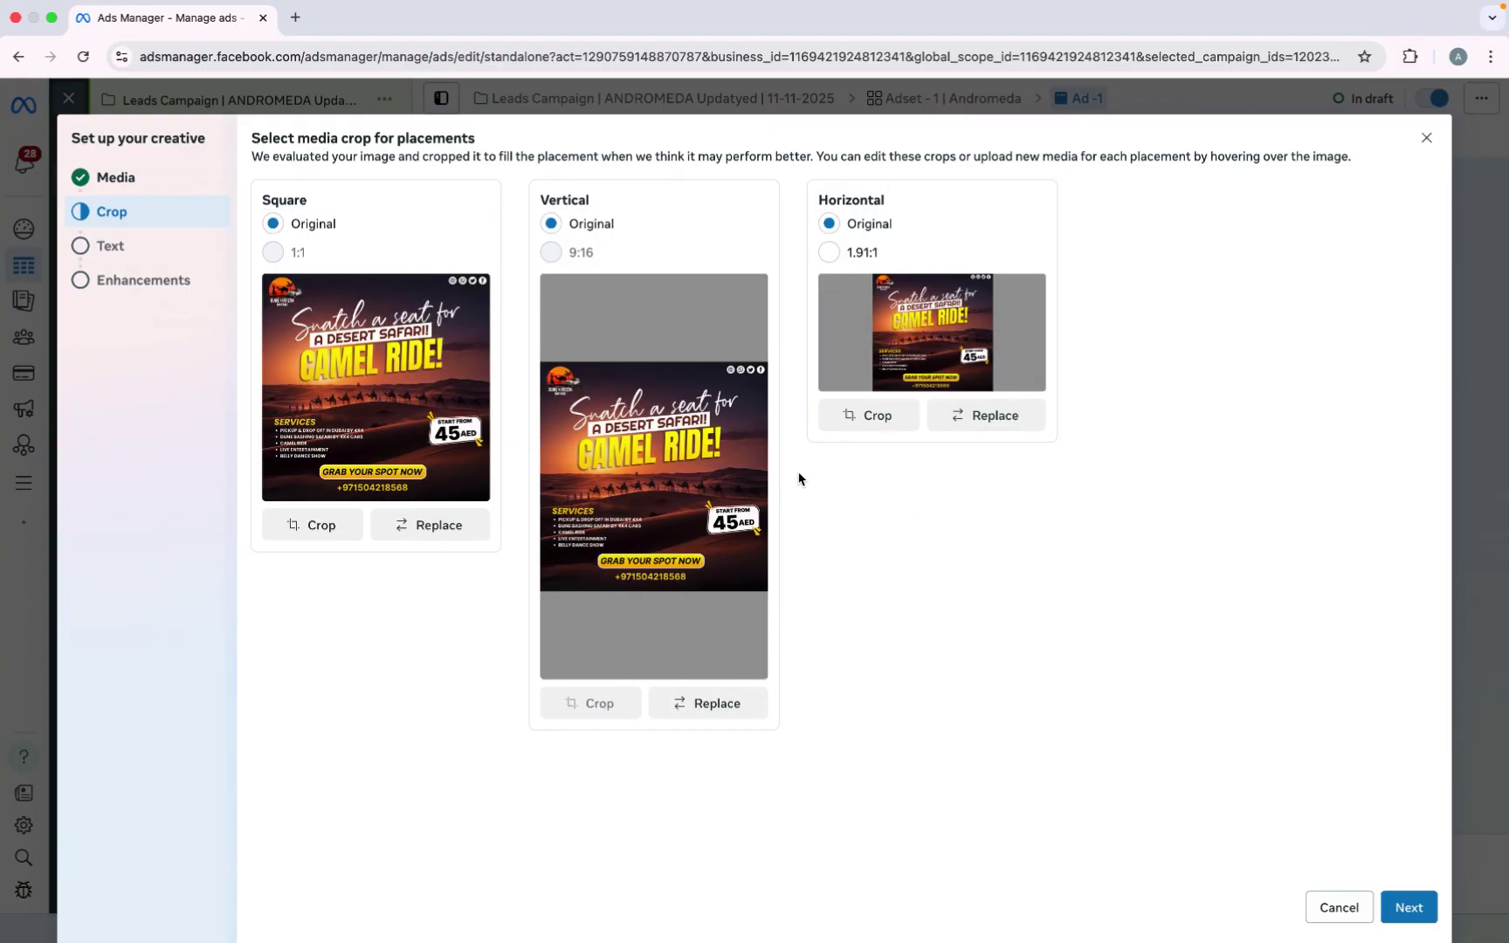
click(1409, 923)
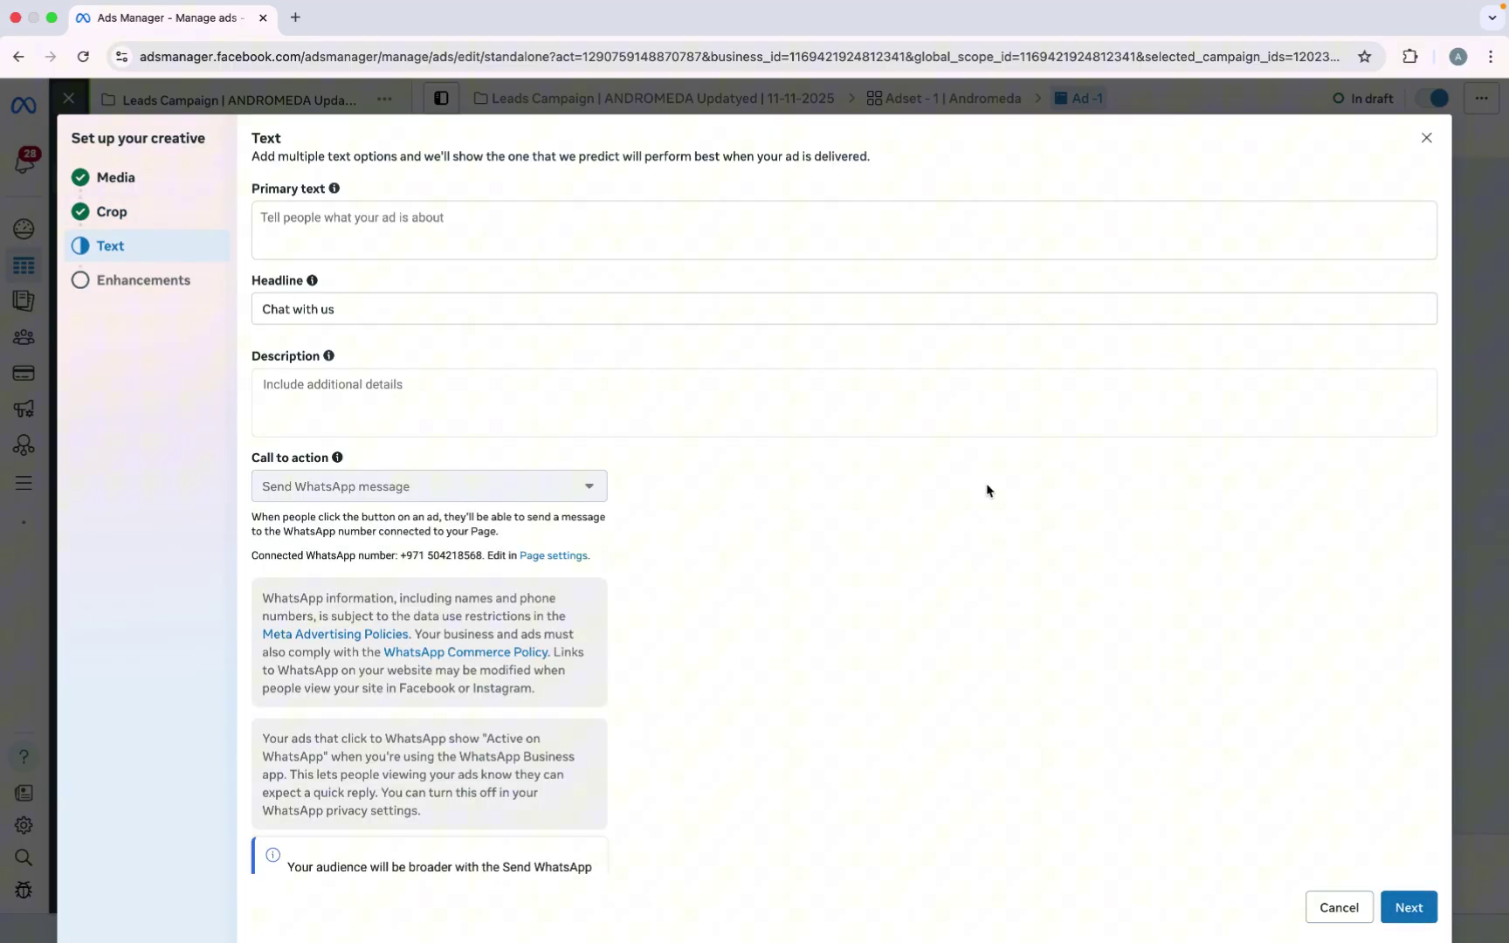
click(543, 214)
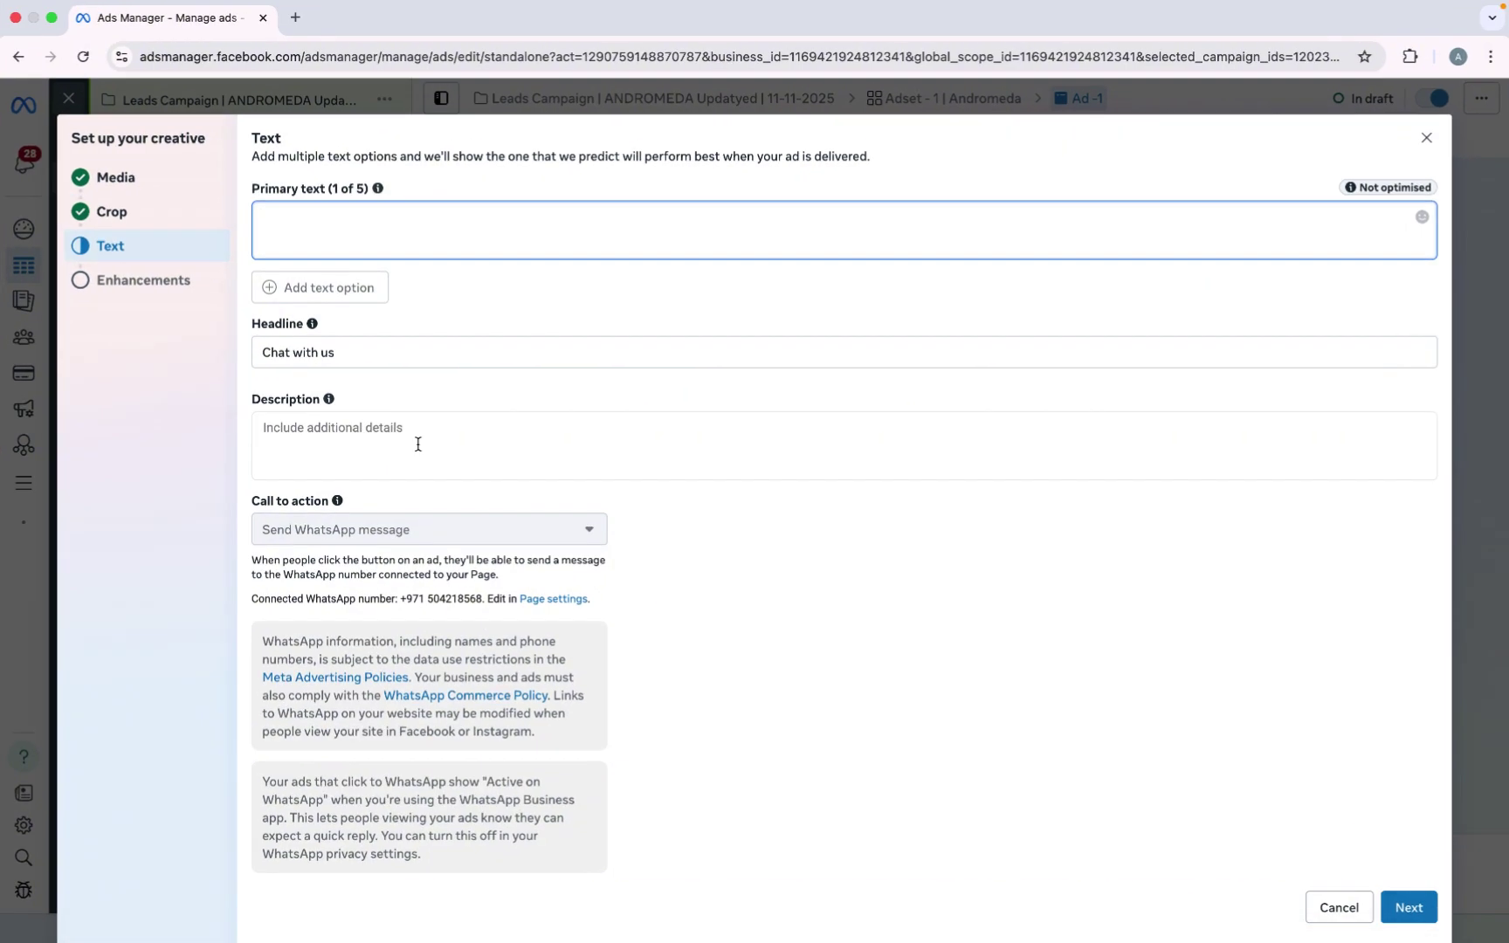
- Copy Ad Copy 1's primary text from the Desert Safari Ad Copies note, then return to Ads Manager
key(ctrl+Up)
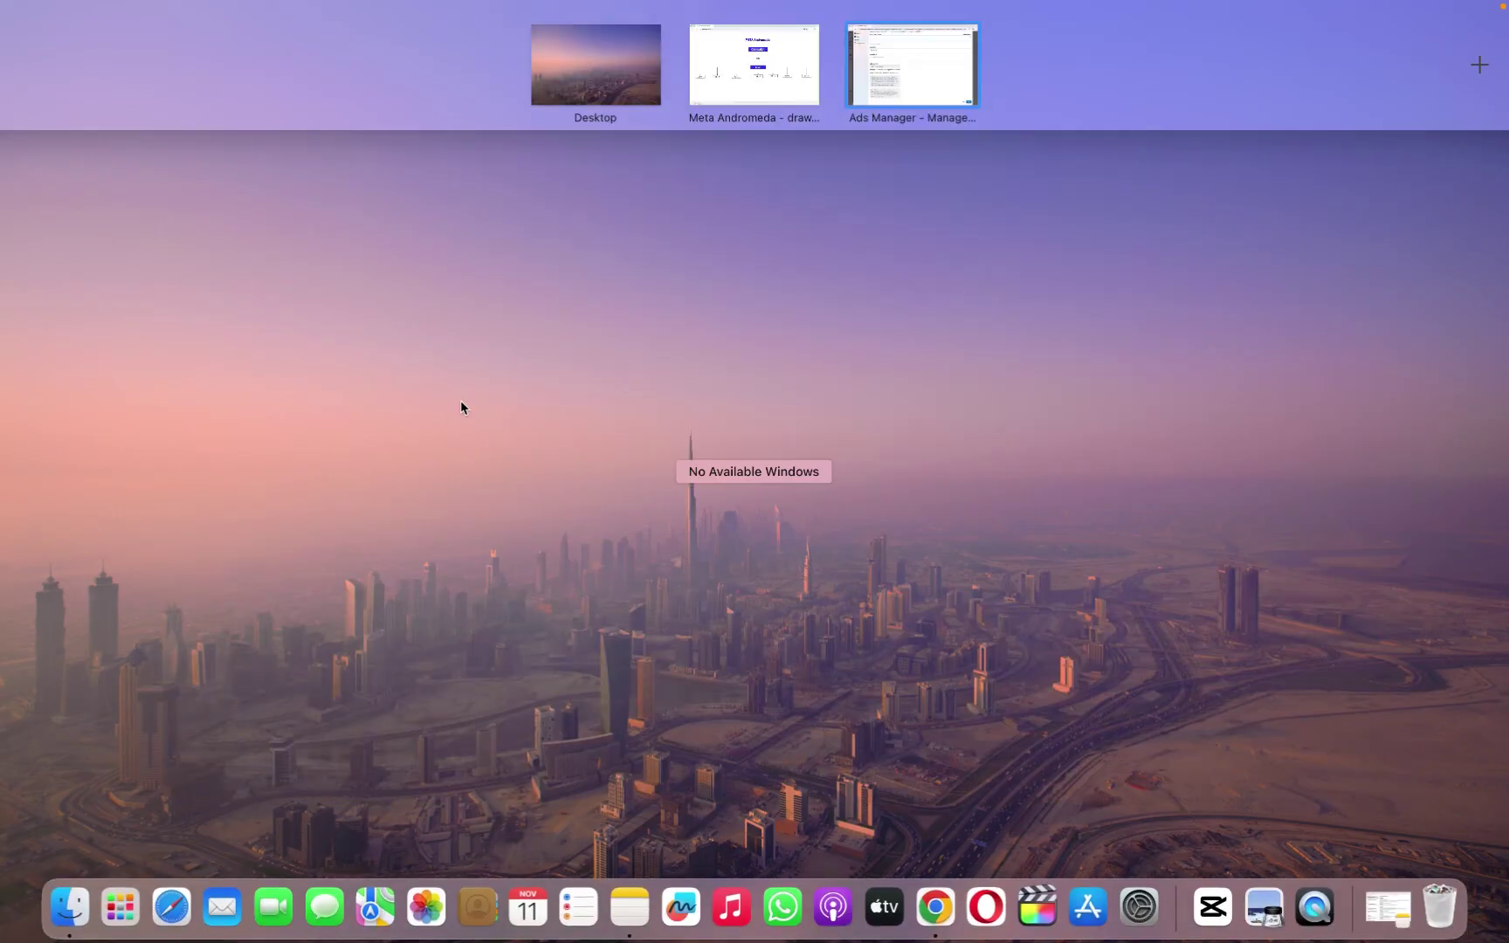
click(629, 908)
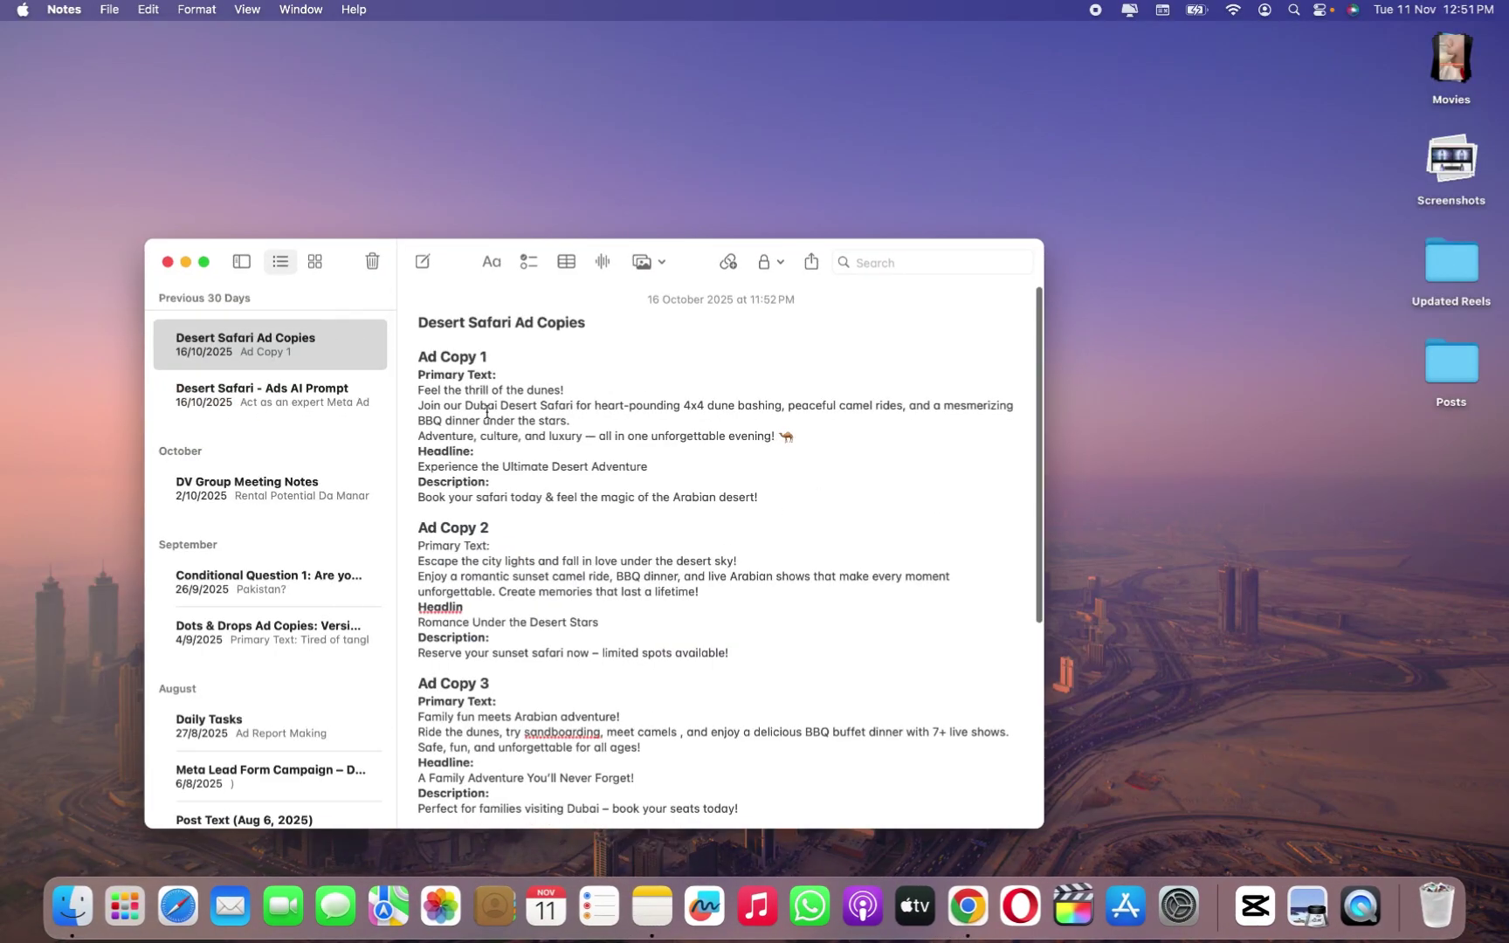
click(204, 262)
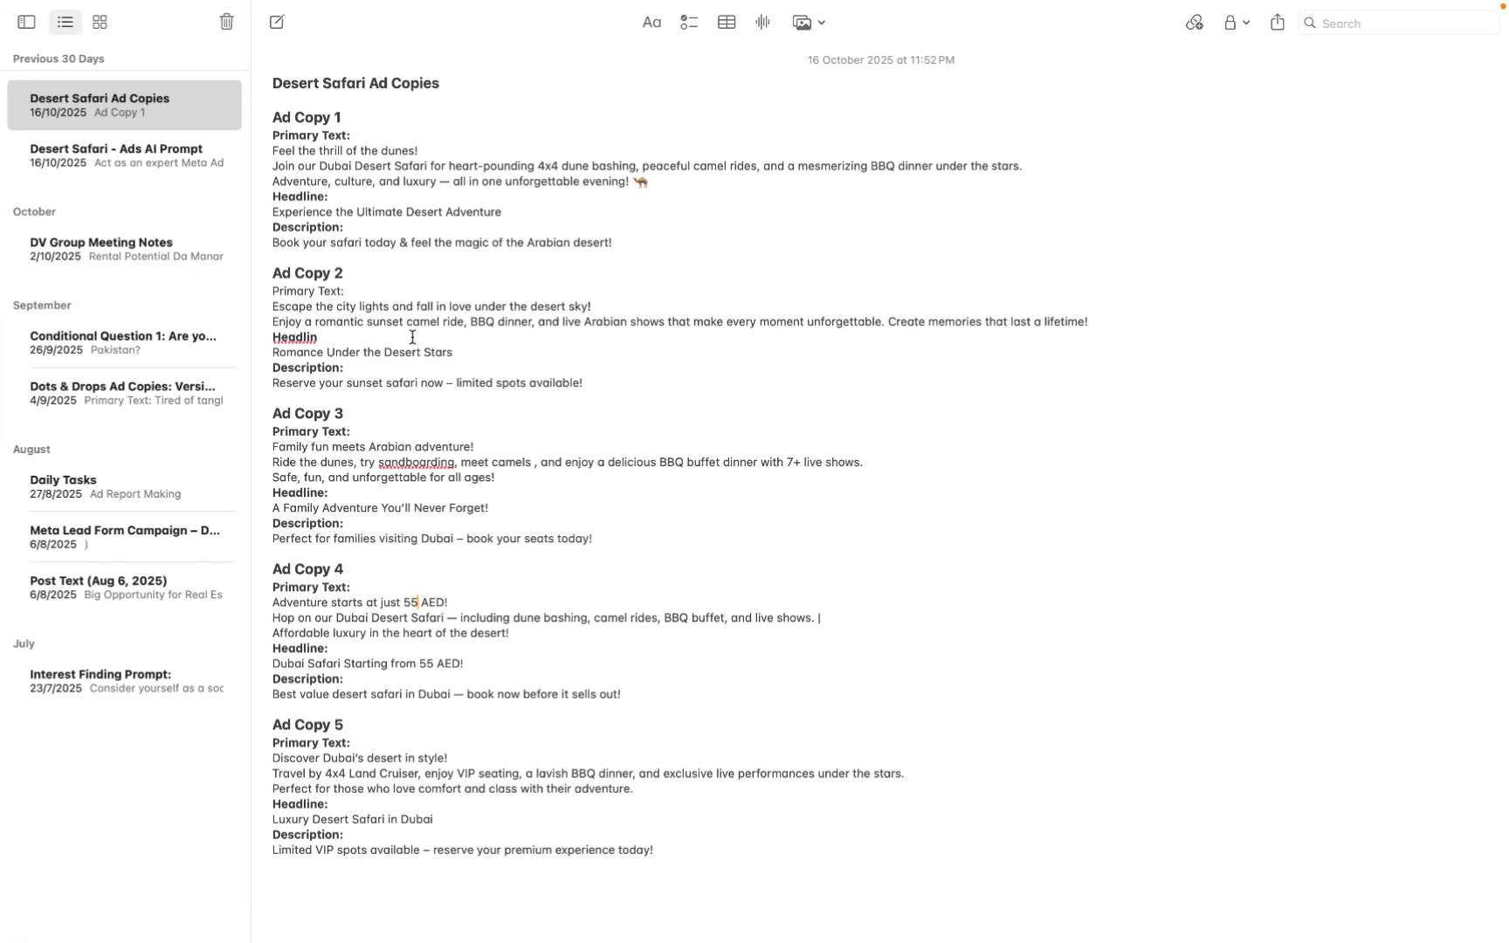
drag(662, 181, 264, 145)
key(super+c)
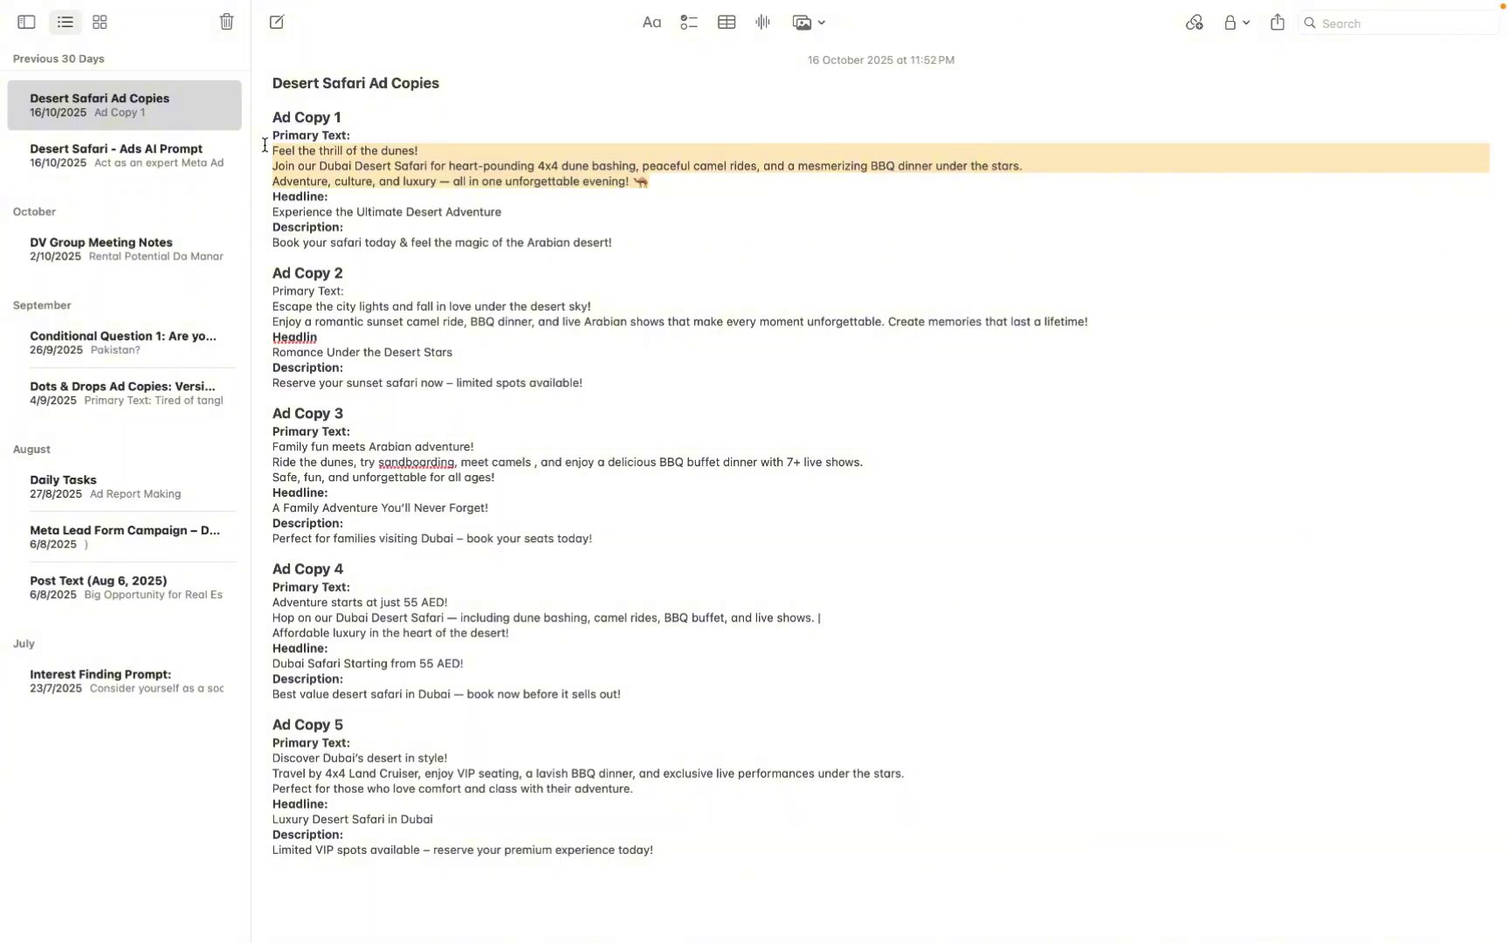
key(ctrl+Right)
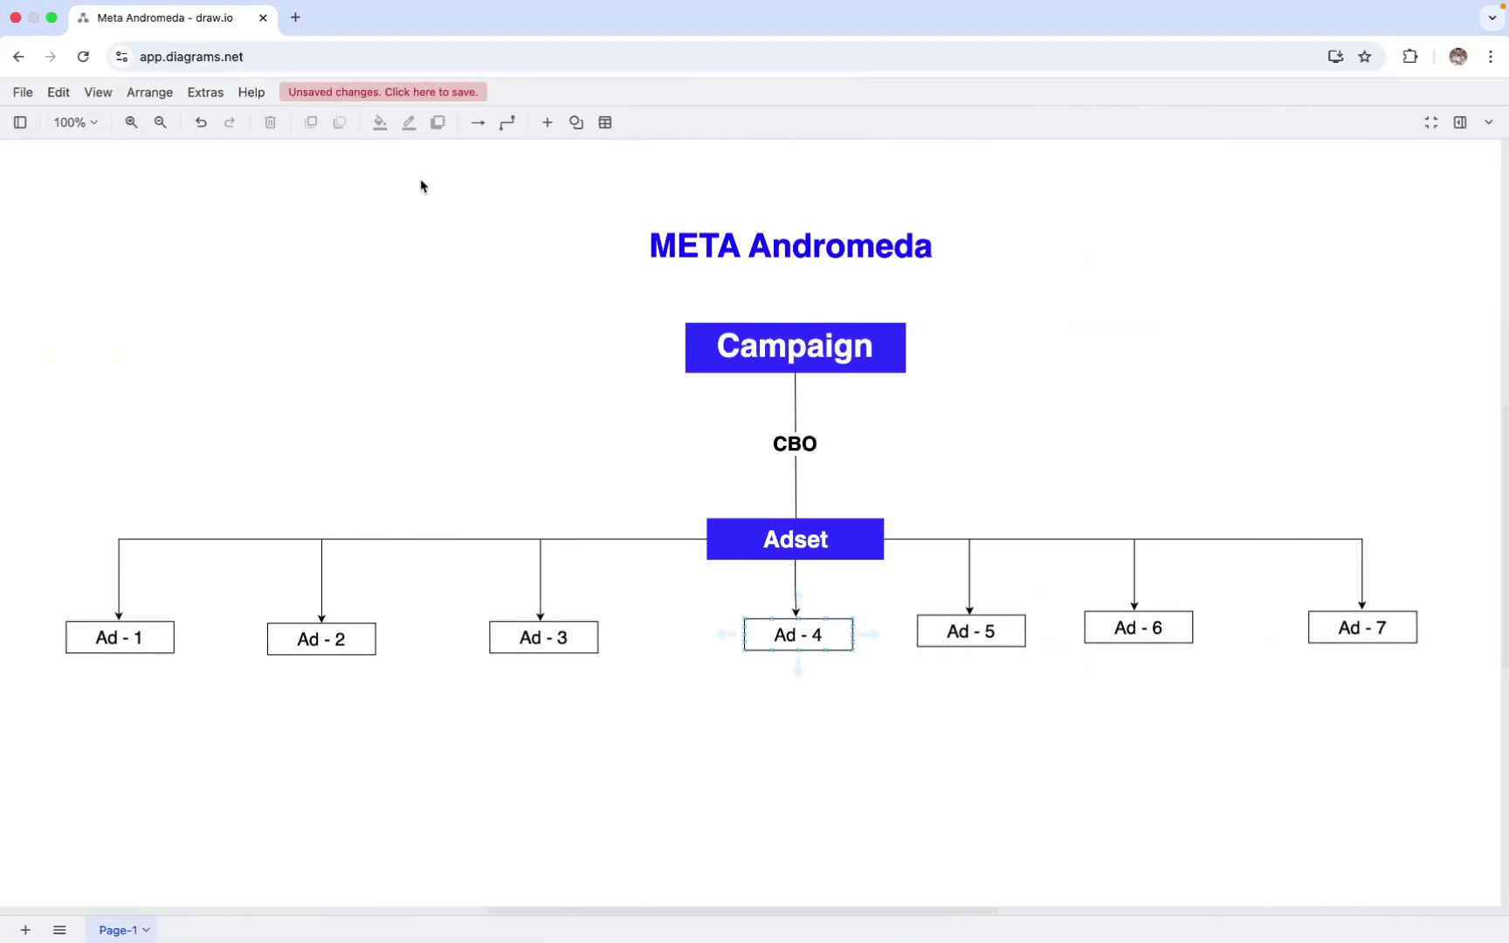
key(ctrl+Left)
- Paste Ad Copy 1's primary text and replace headline 'Chat with us' with 'Experience the Ultimate Desert Adventure'
key(ctrl+Right)
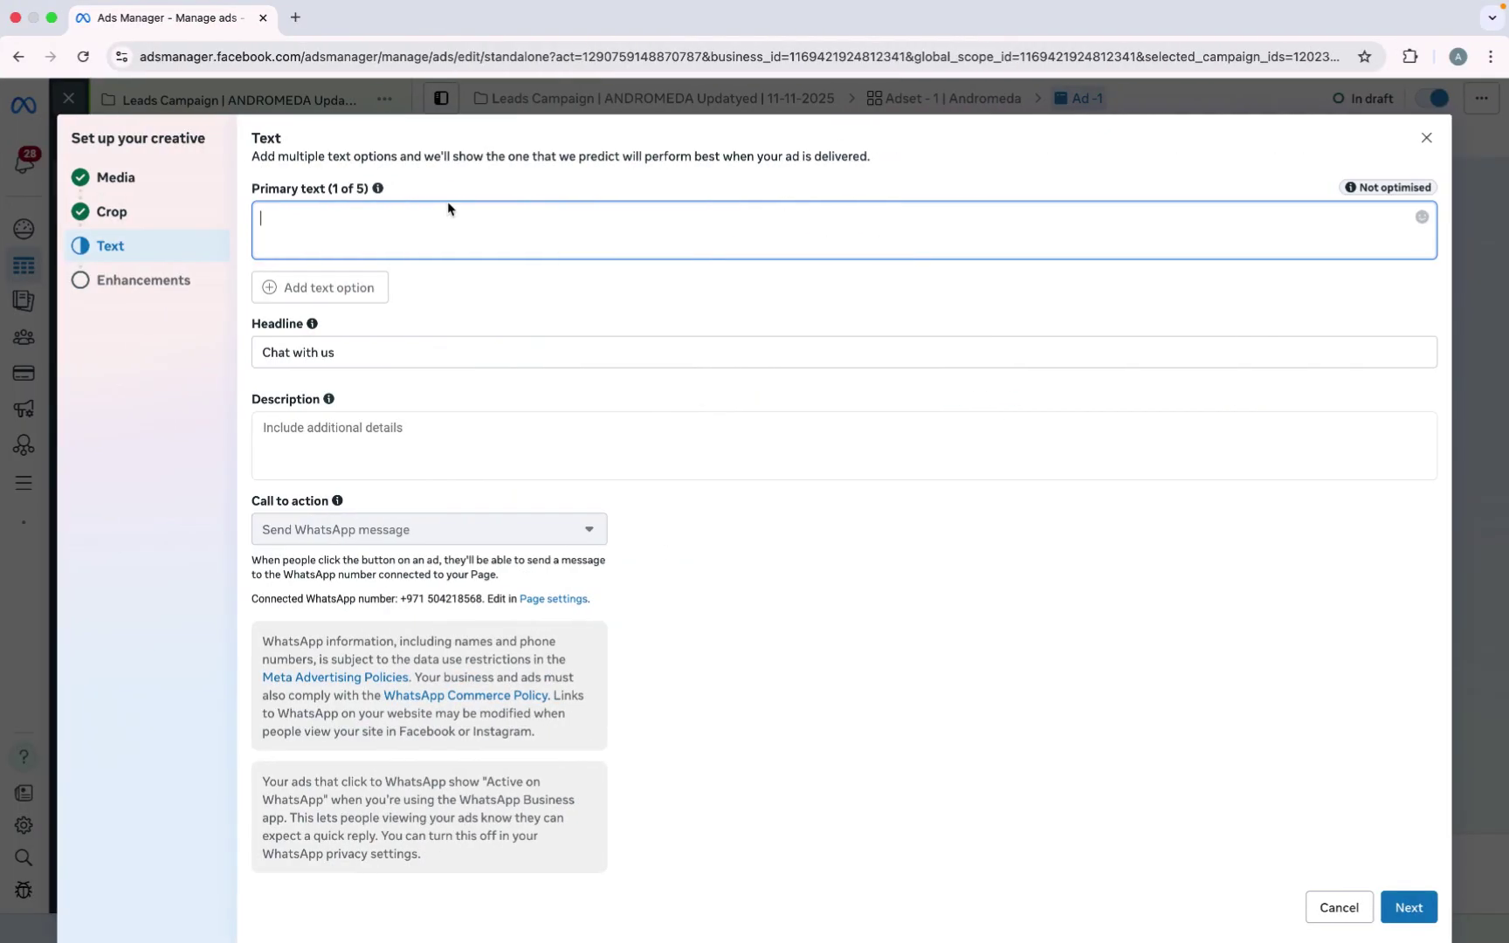
key(super+v)
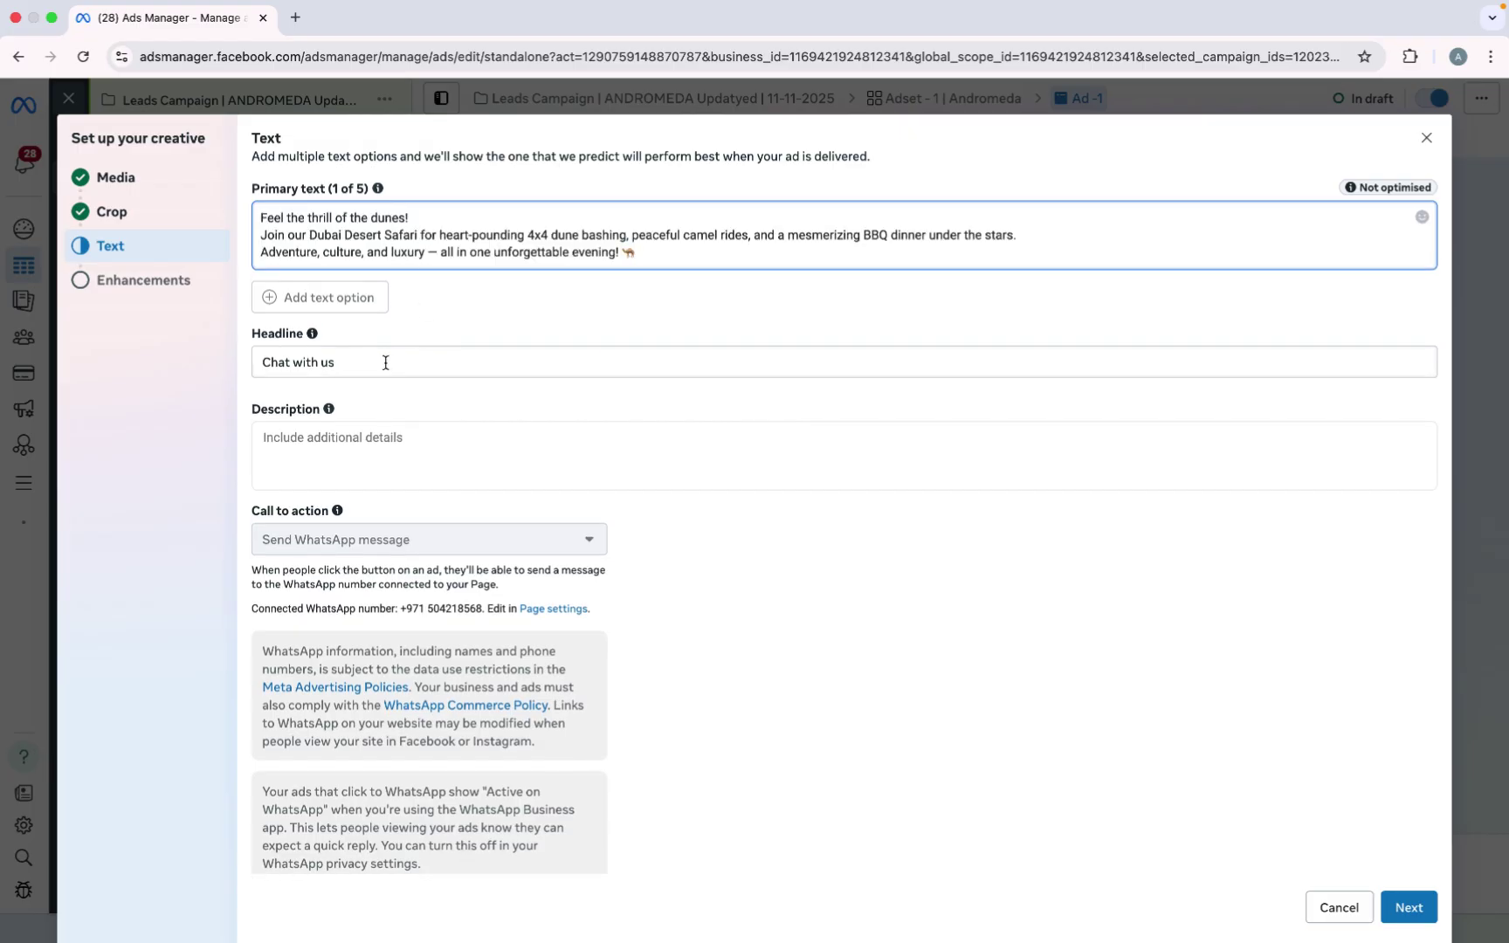
triple_click(385, 362)
key(ctrl+Left)
key(ctrl+Left)
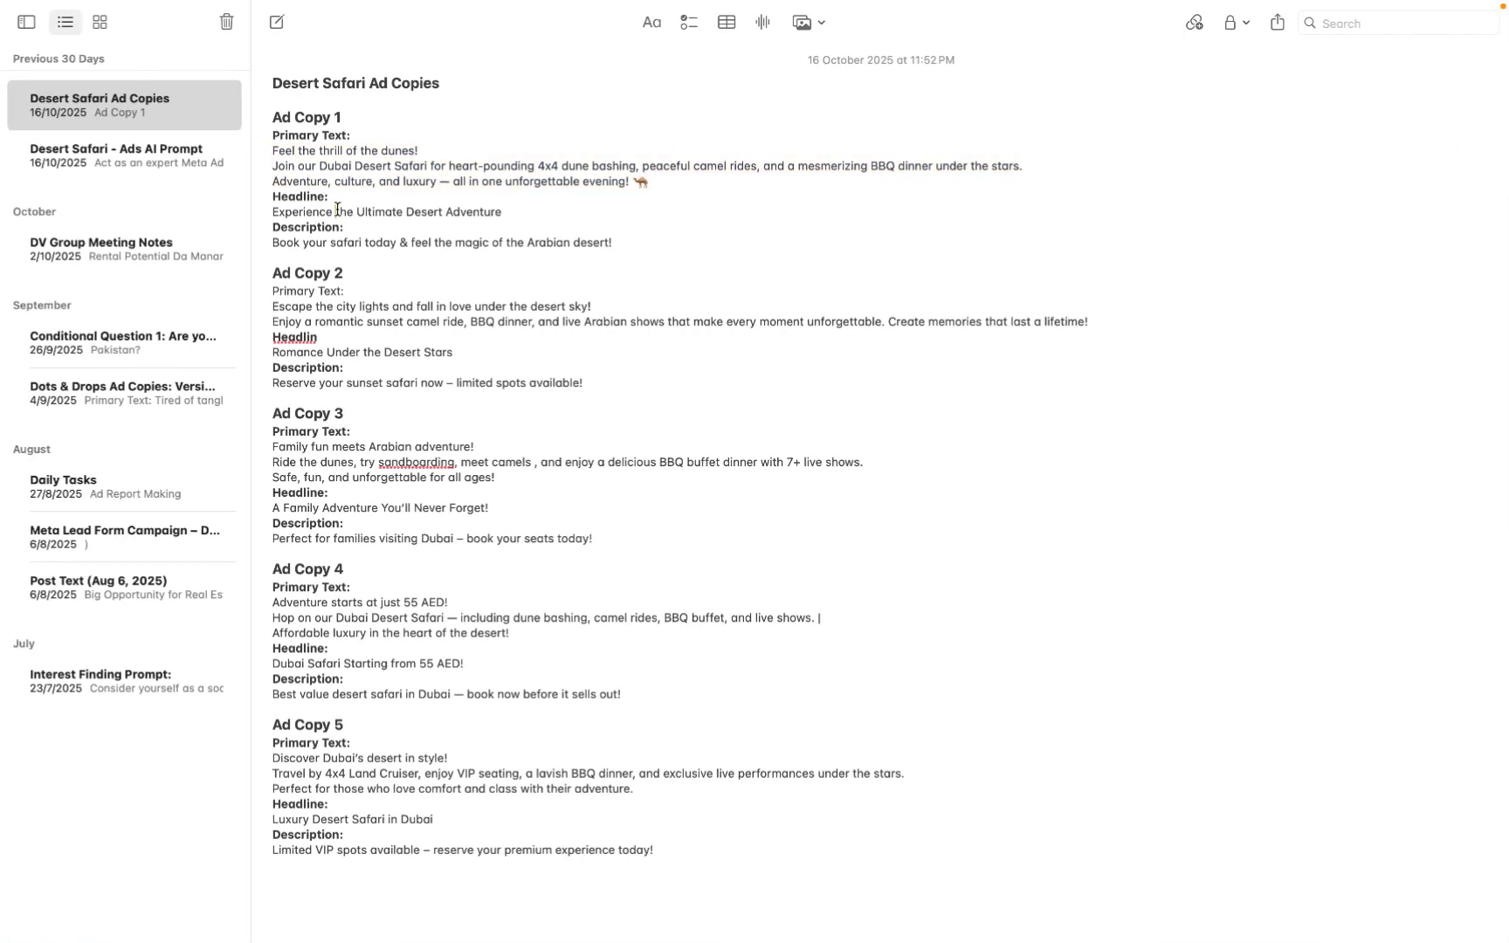
triple_click(337, 210)
triple_click(337, 209)
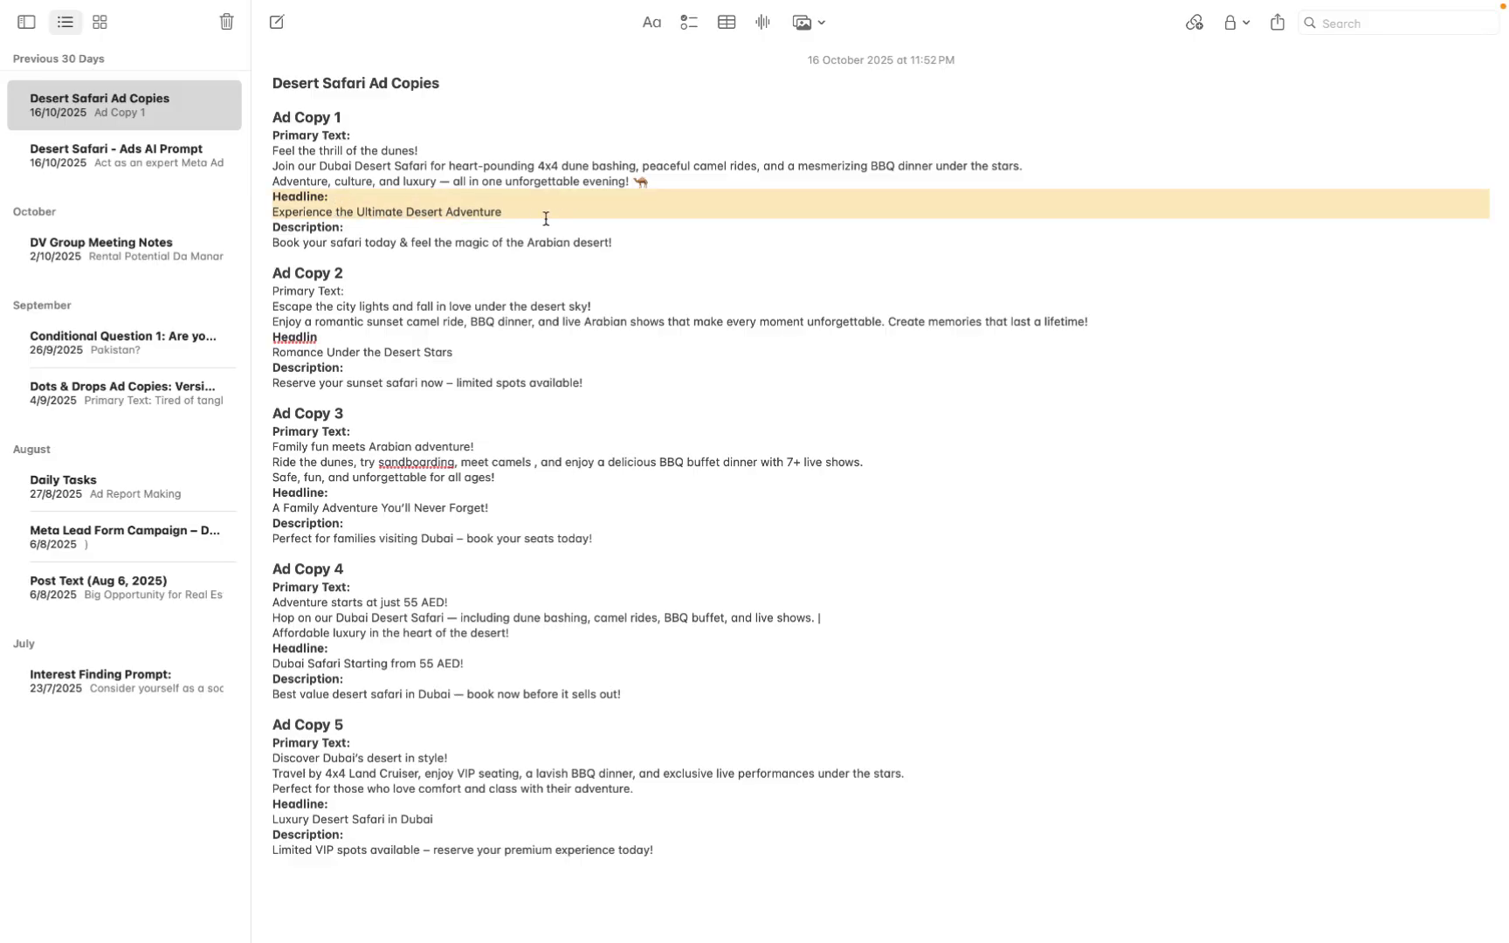
drag(535, 218, 296, 214)
key(super+c)
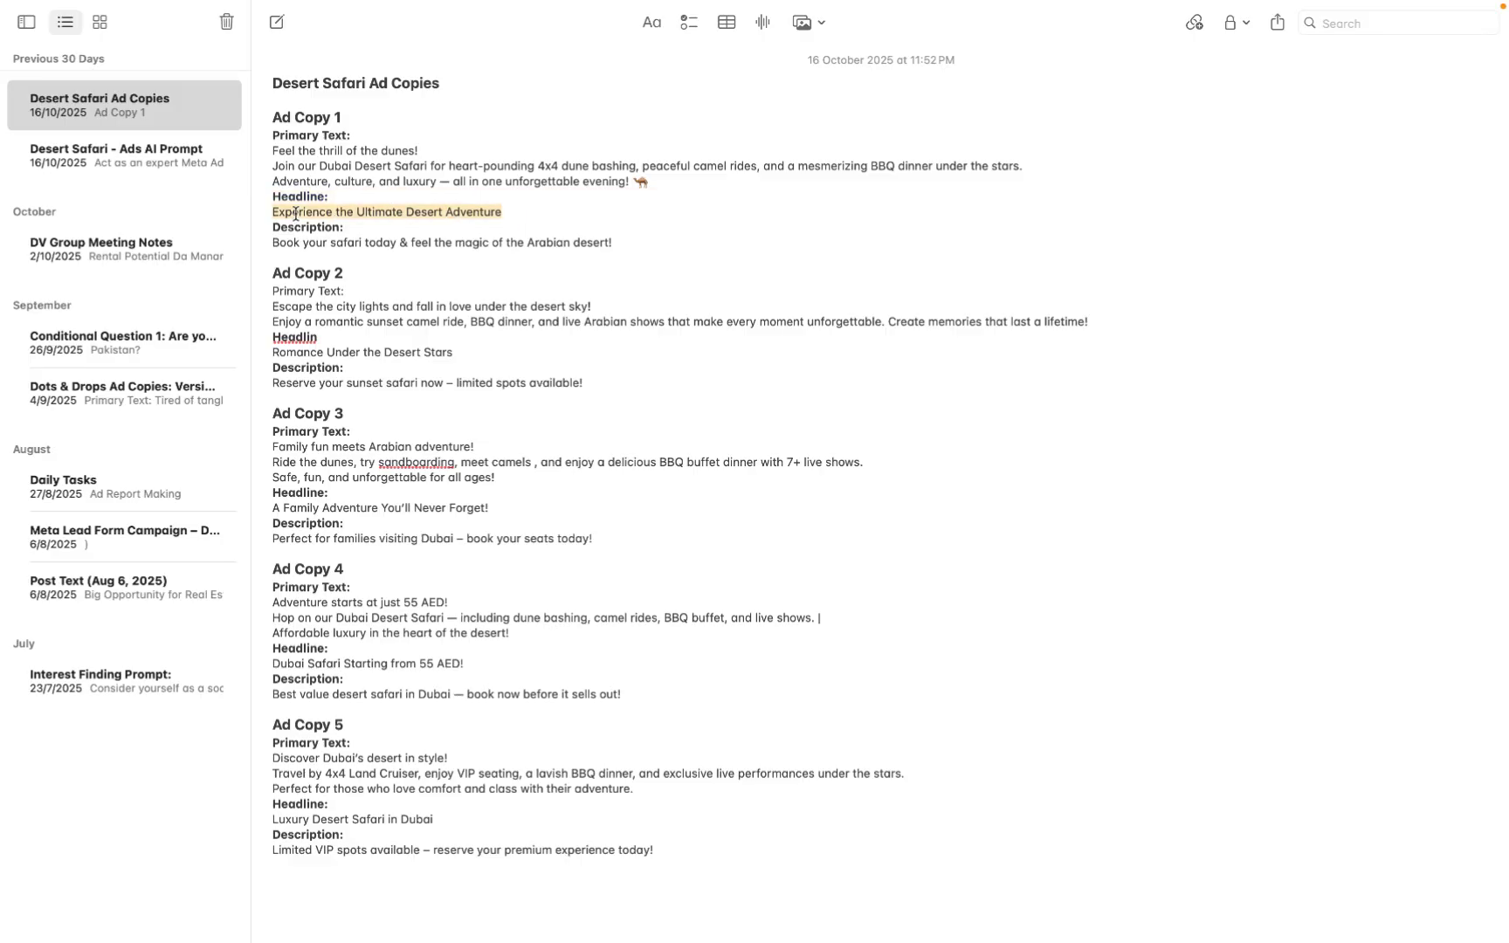
key(ctrl+Right)
key(ctrl+Right)
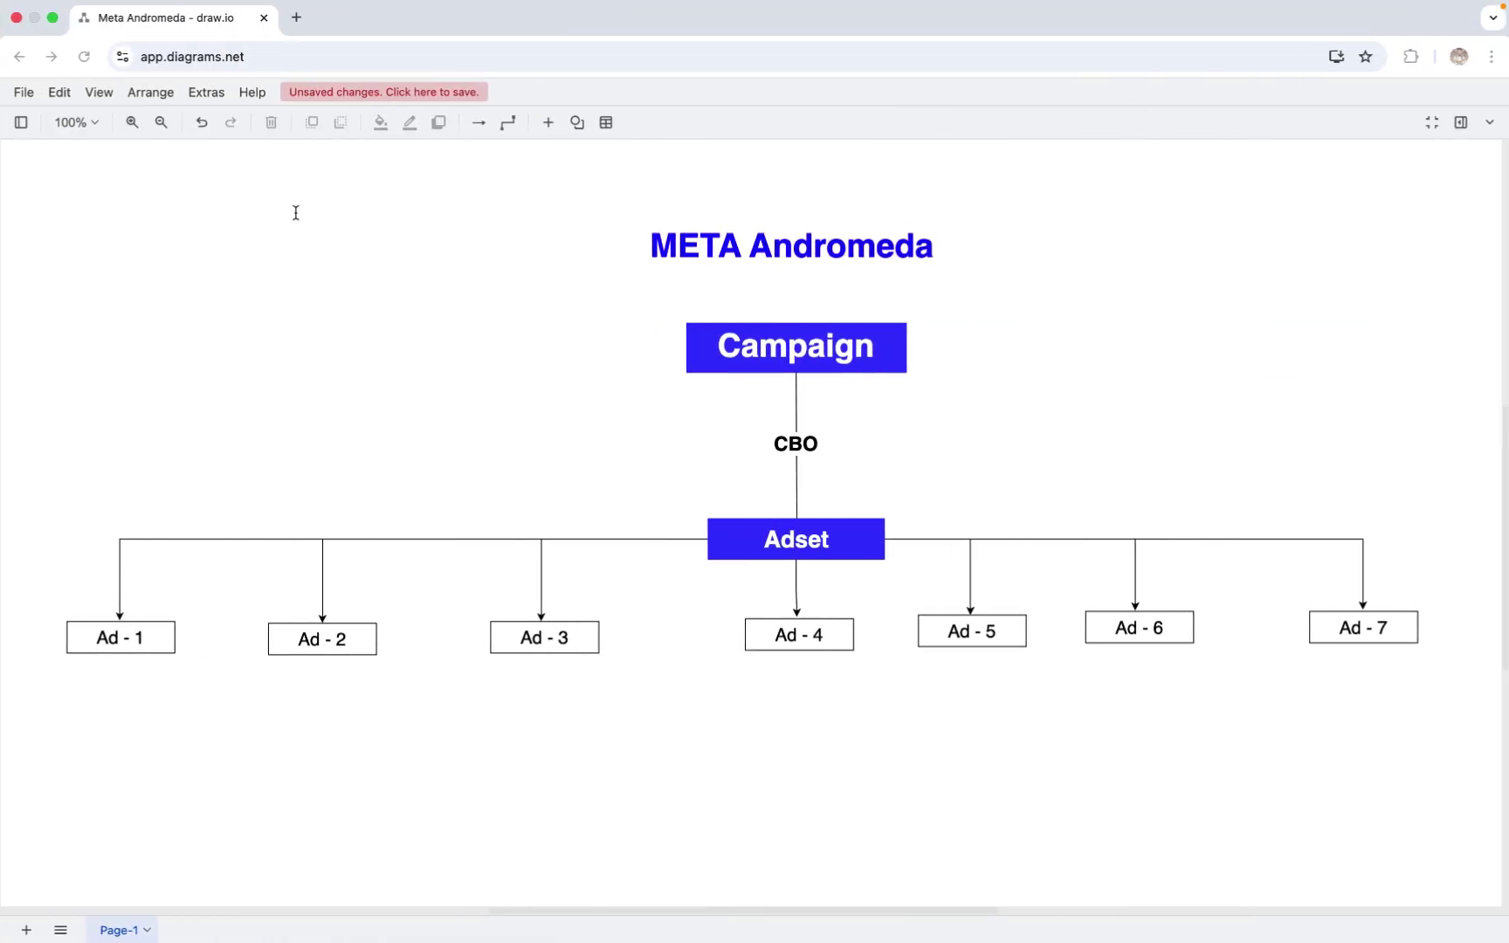
triple_click(311, 365)
key(super+v)
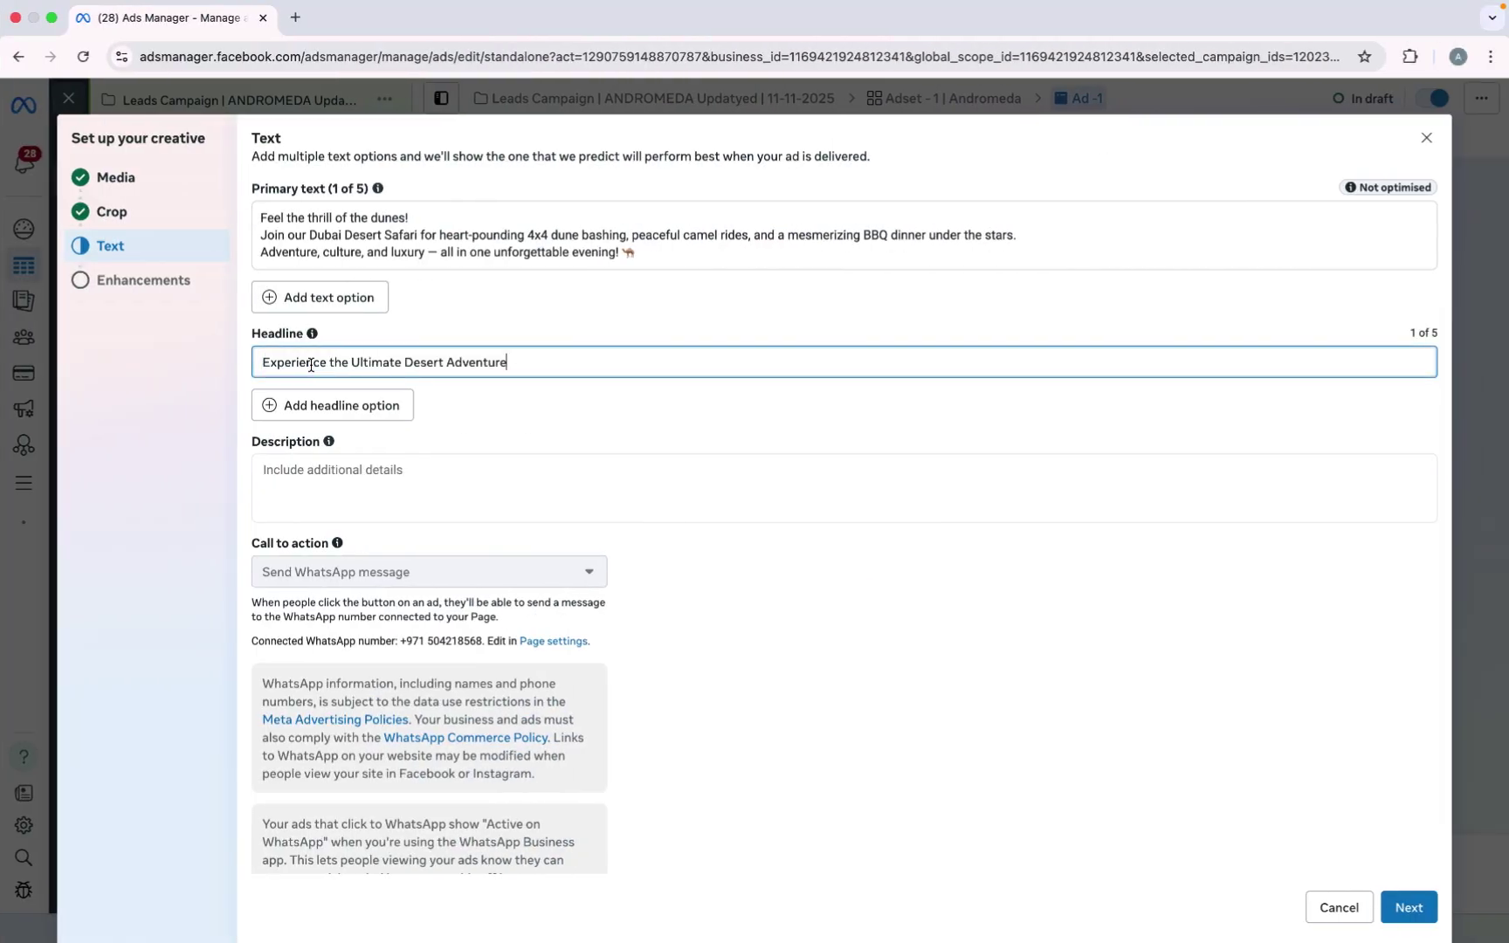
- Copy Ad Copy 1's description sentence into the ad's Description field
key(ctrl+Left)
key(ctrl+Left)
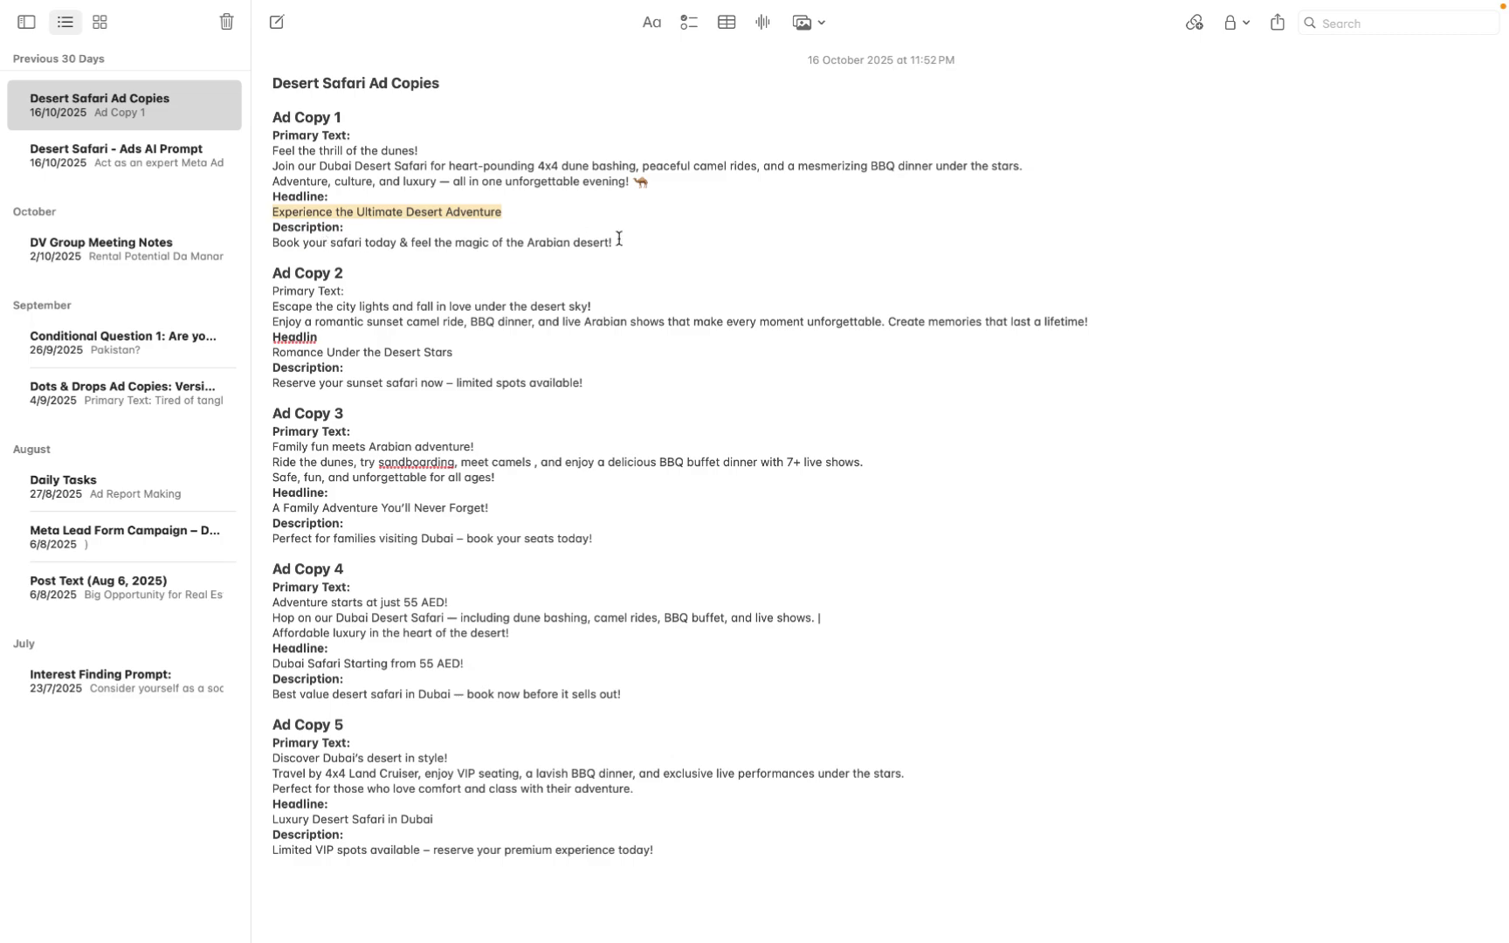
drag(619, 239, 271, 244)
key(super+c)
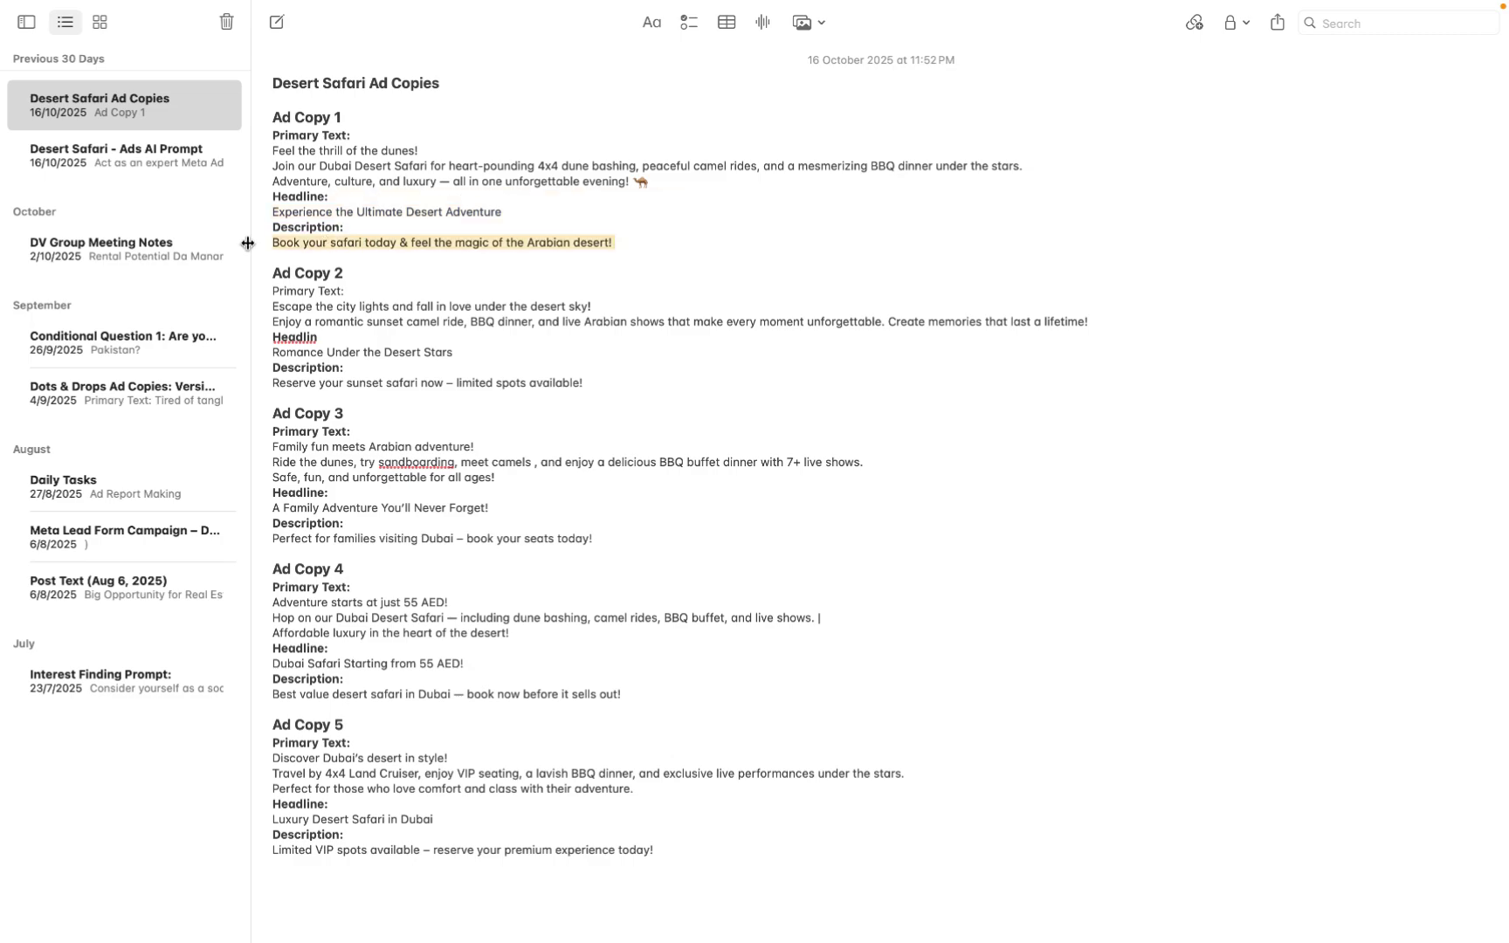
key(ctrl+Right)
key(ctrl+Right)
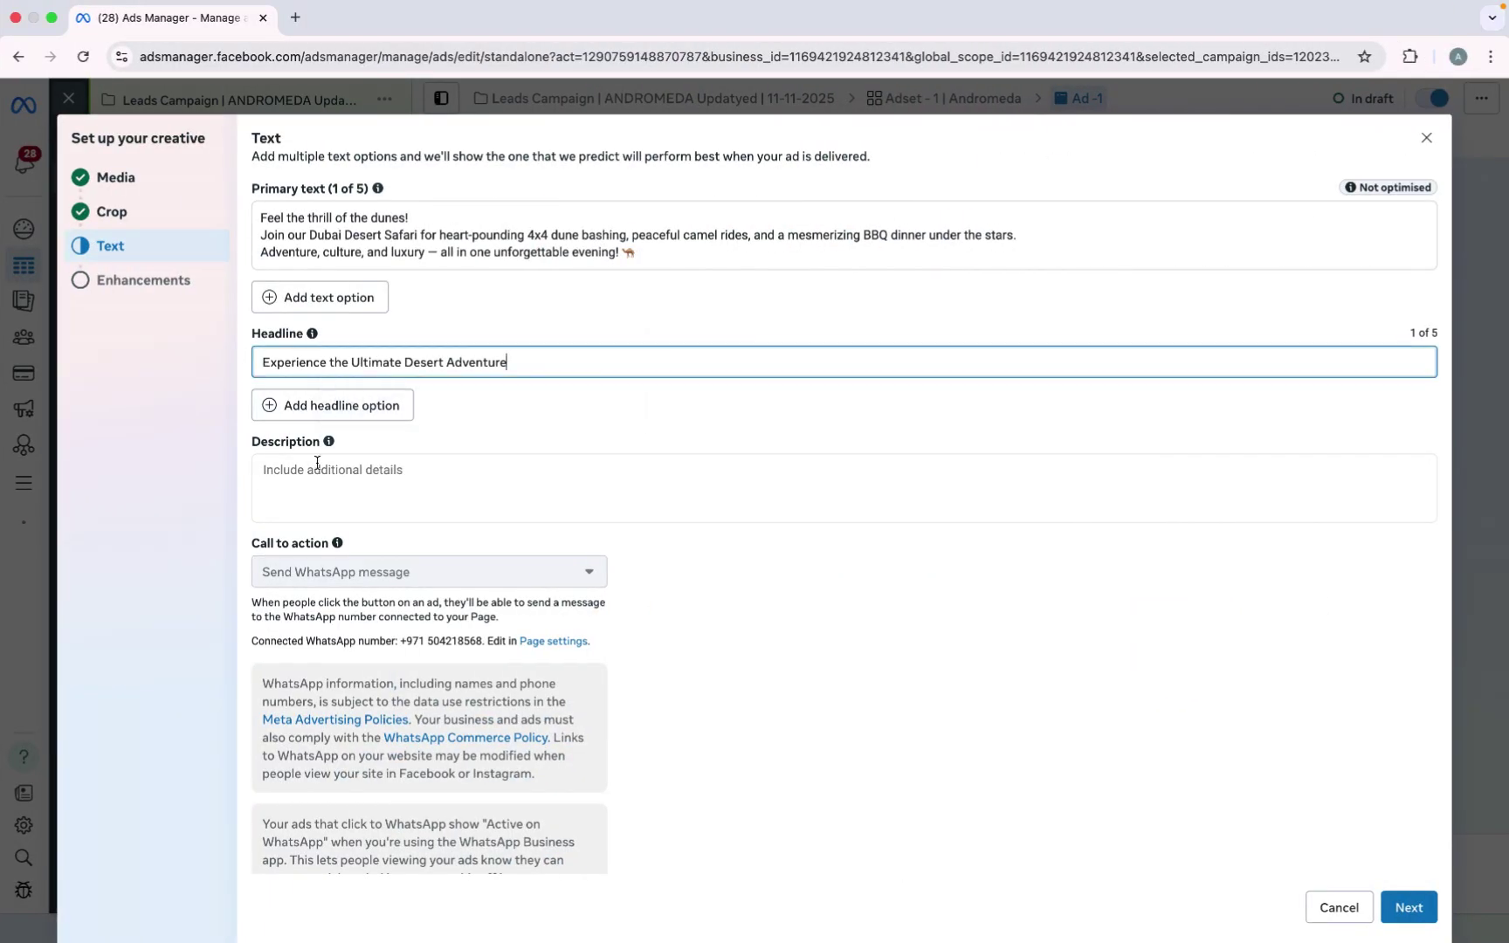
click(317, 467)
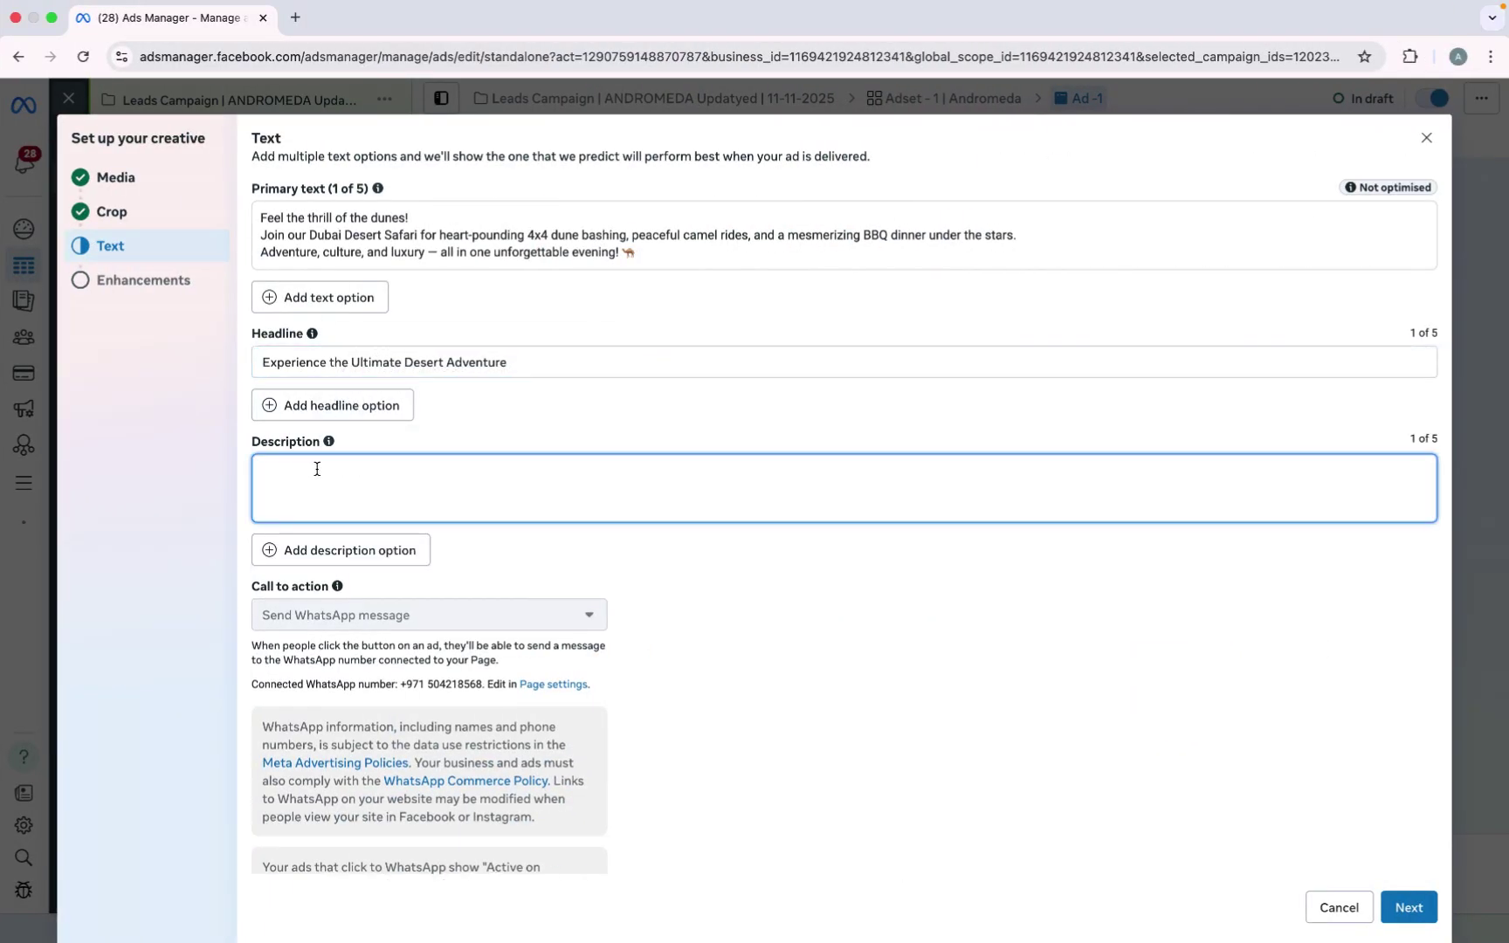
key(super+v)
click(638, 604)
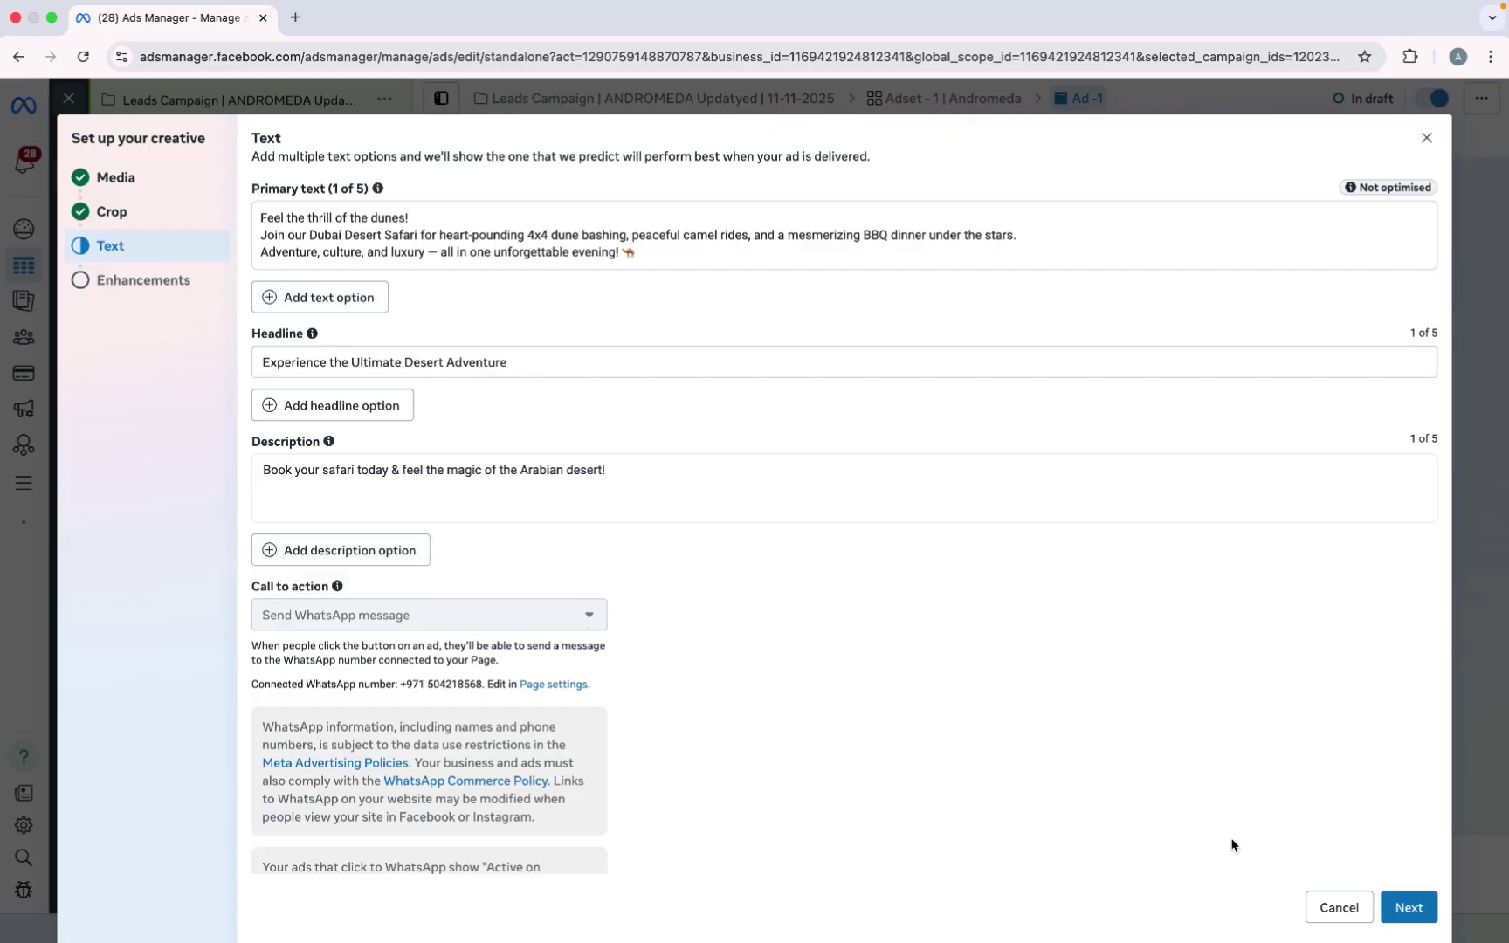
click(1407, 908)
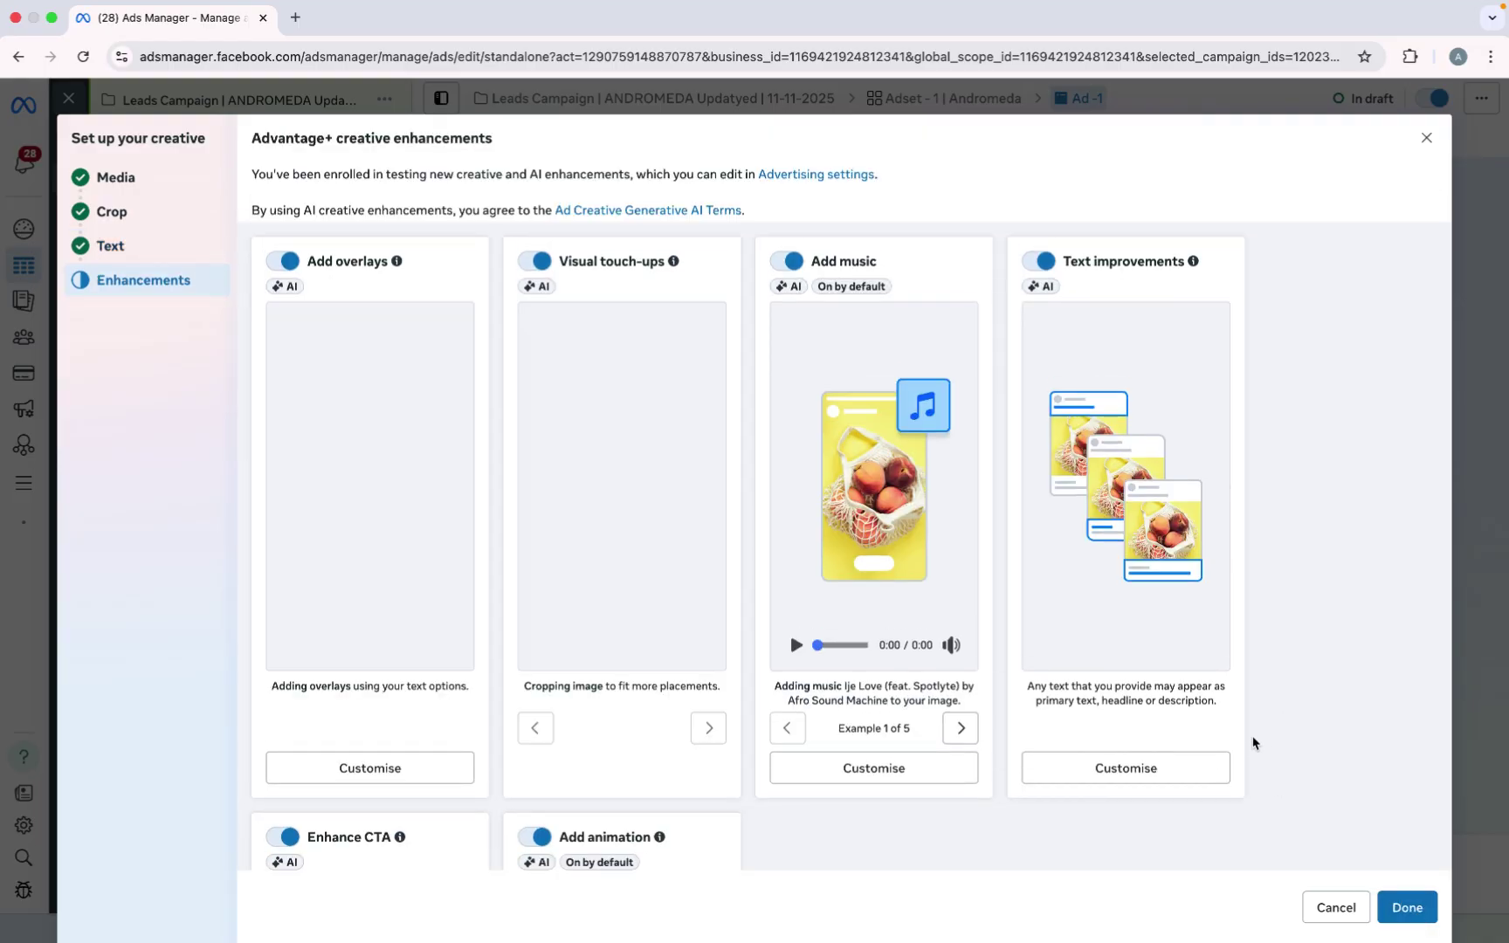
scroll(1222, 776, down, 5)
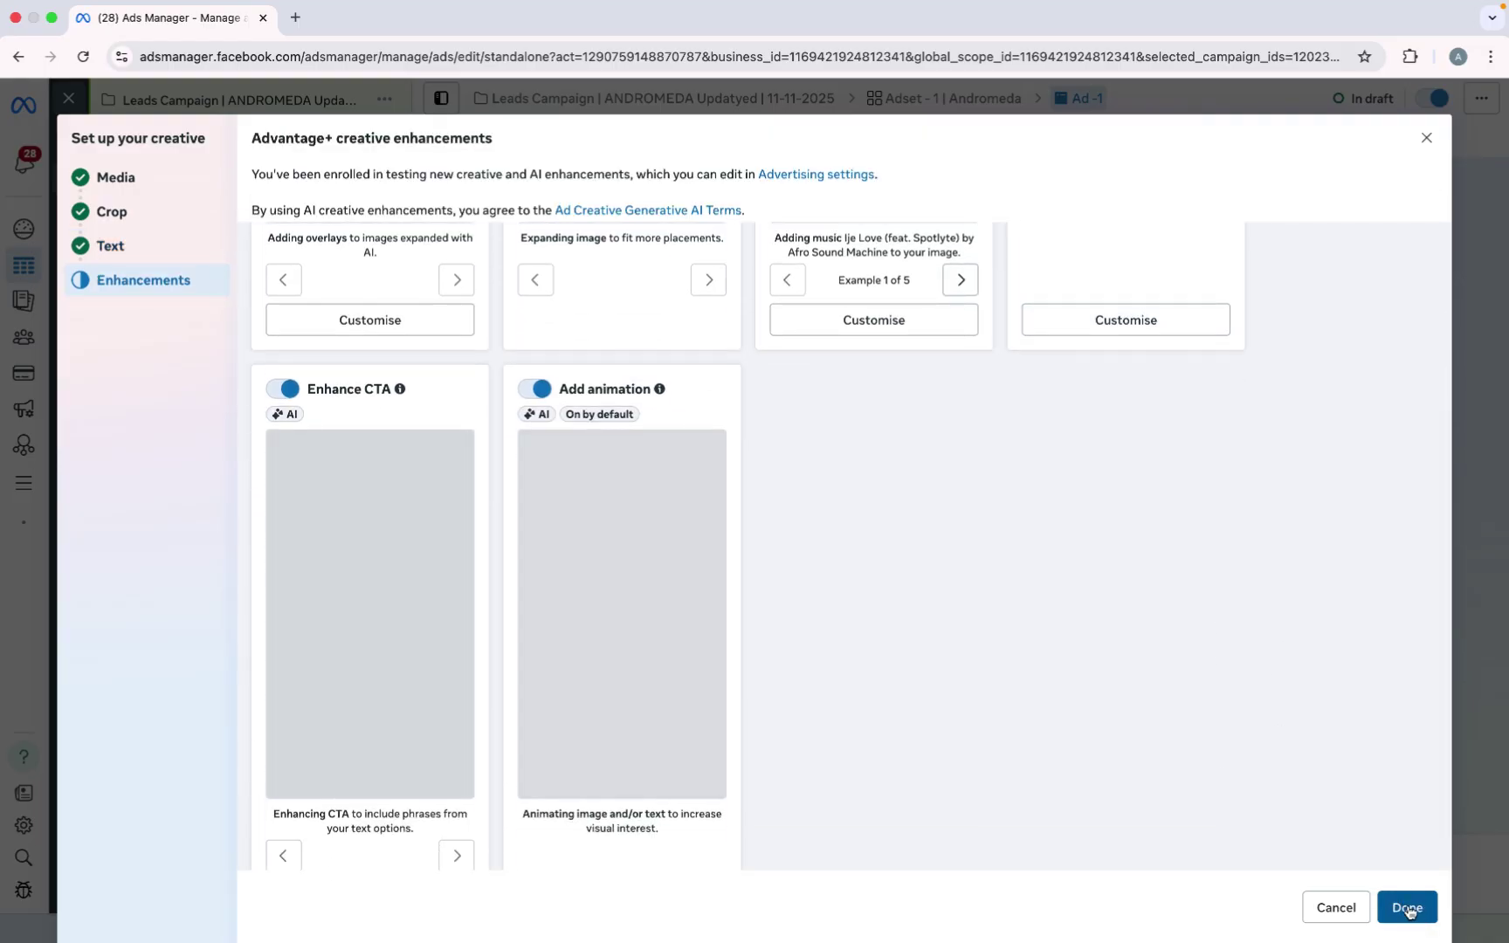
click(1408, 908)
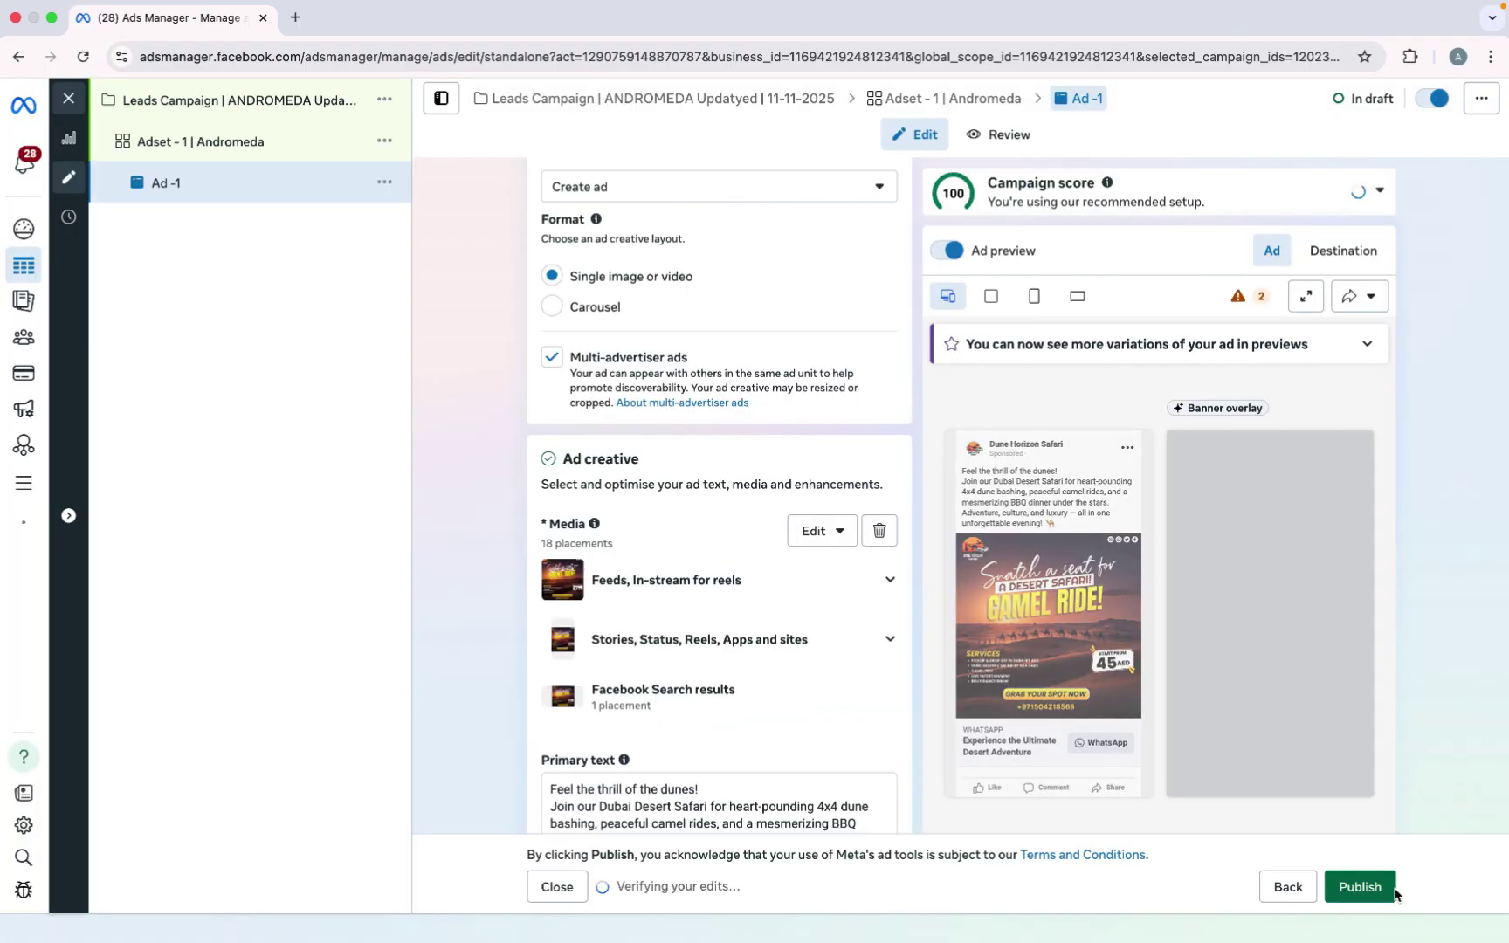
scroll(821, 744, down, 5)
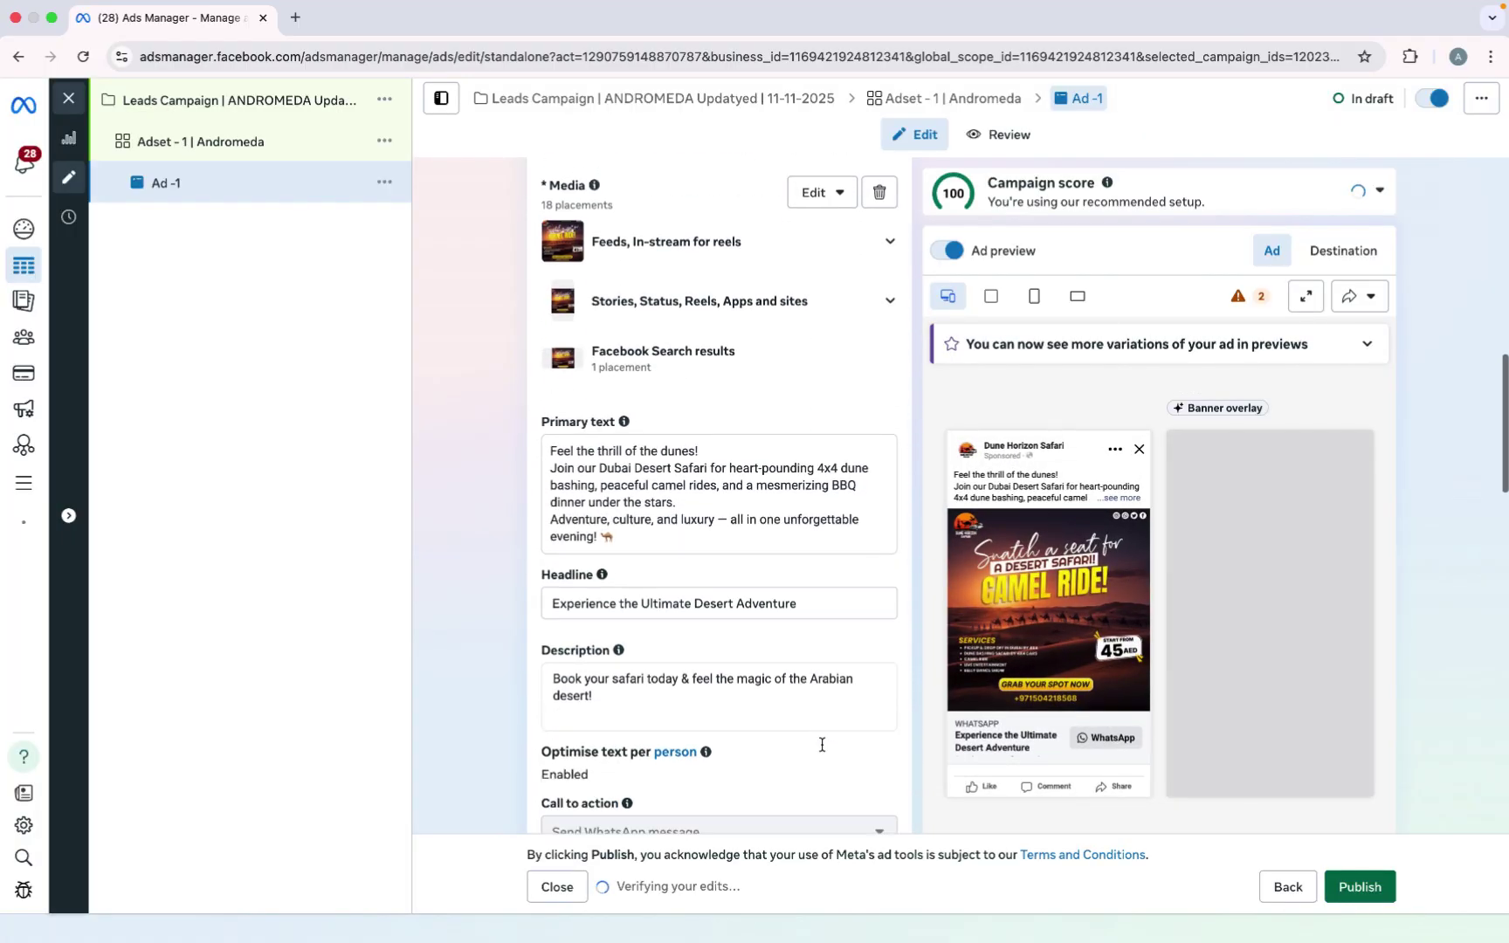
scroll(733, 662, down, 2)
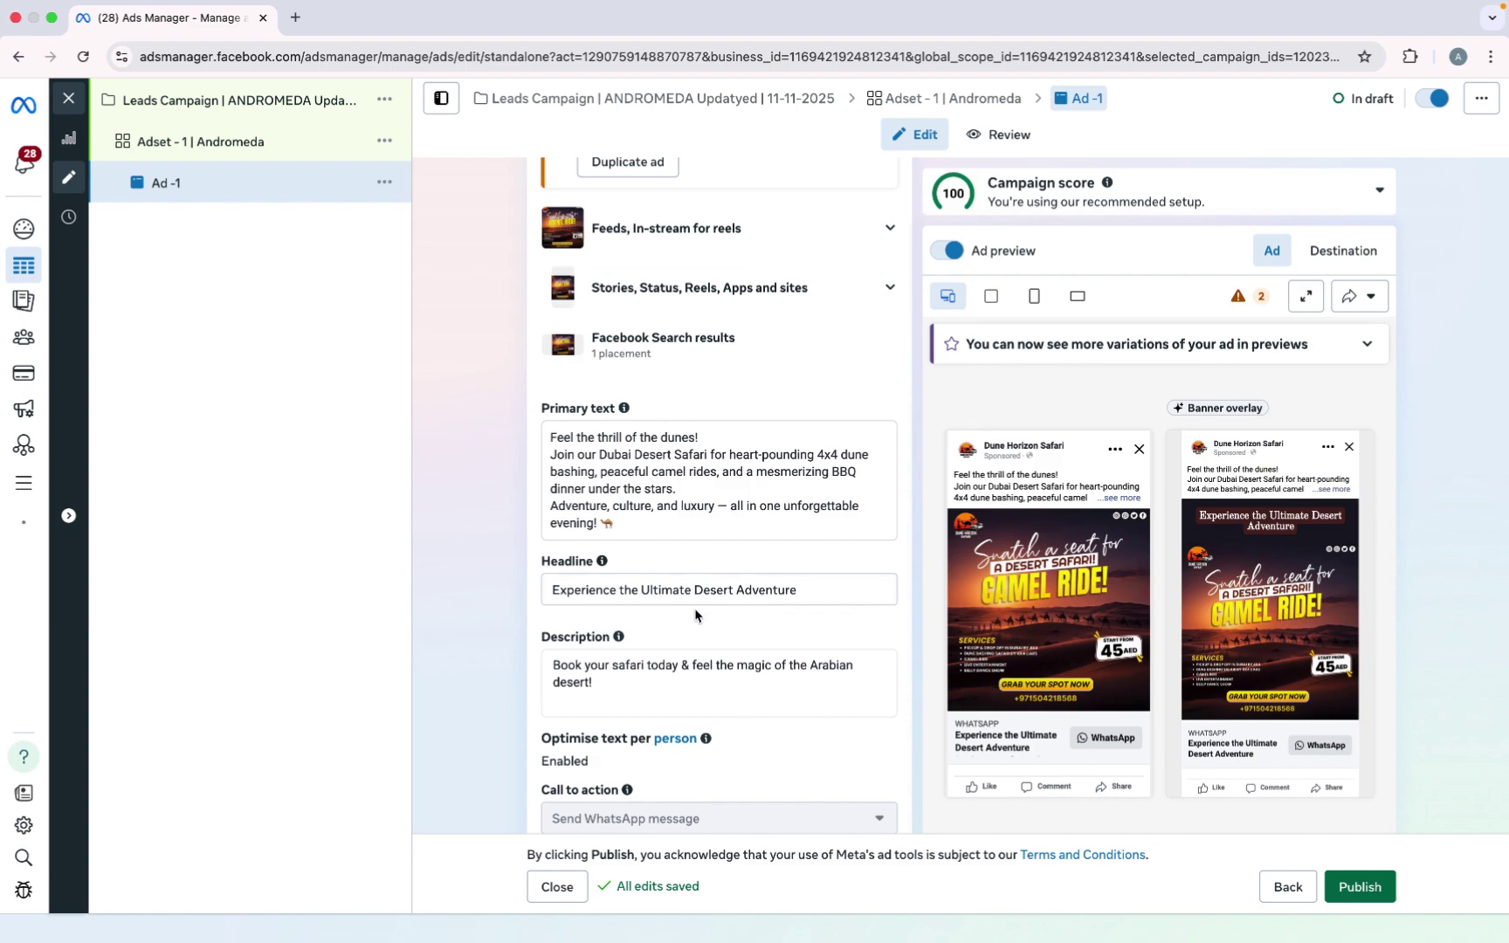
scroll(696, 614, down, 1)
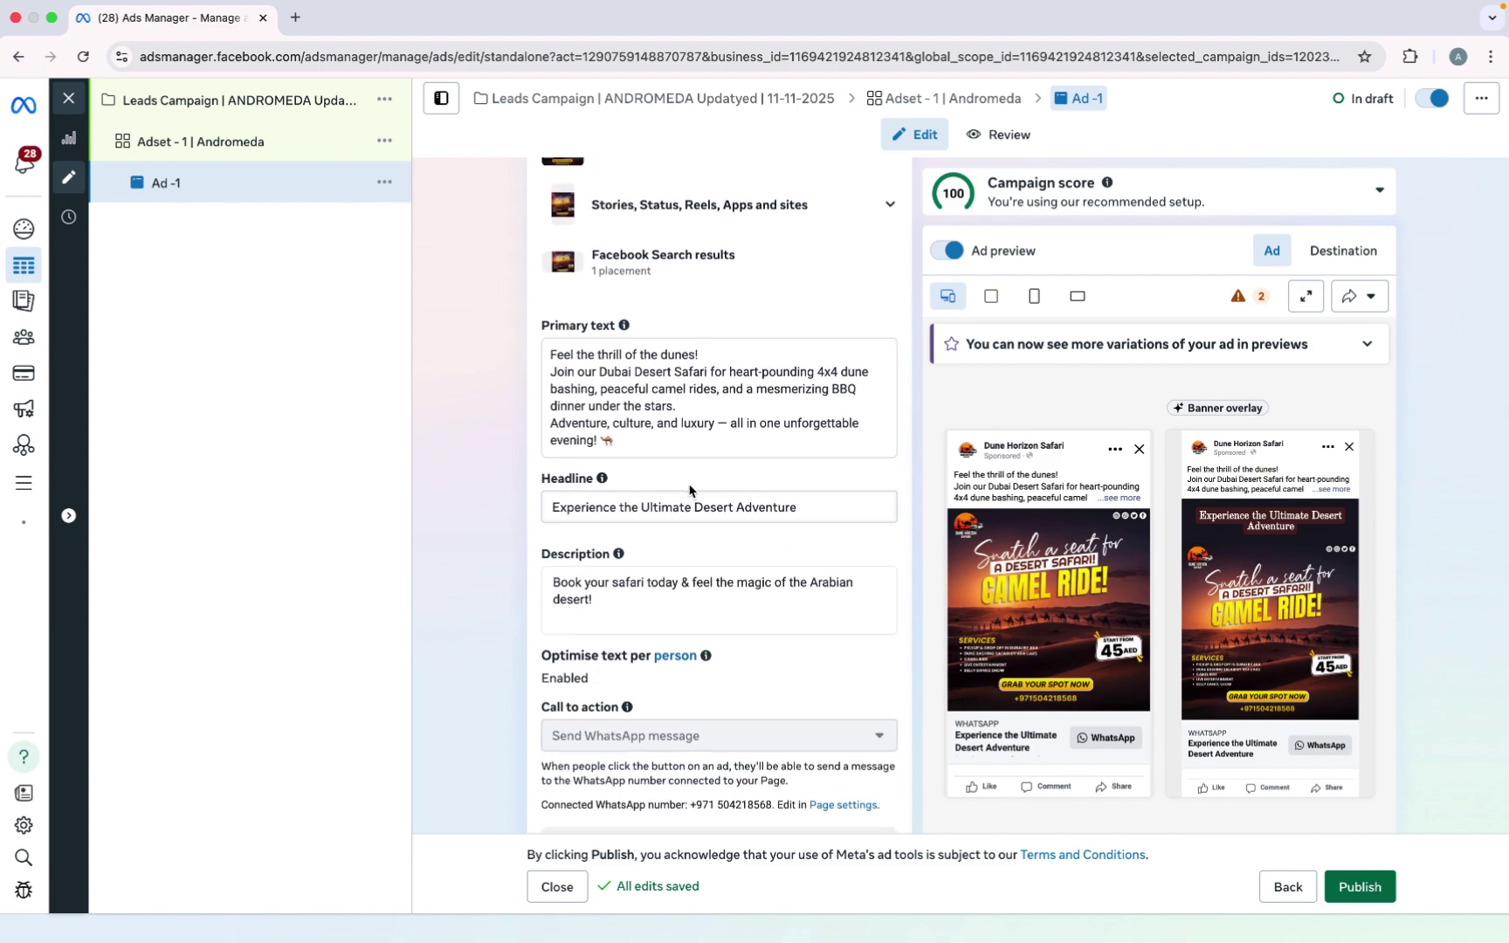
- Add a second primary text option holding Ad Copy 2's primary text
click(679, 442)
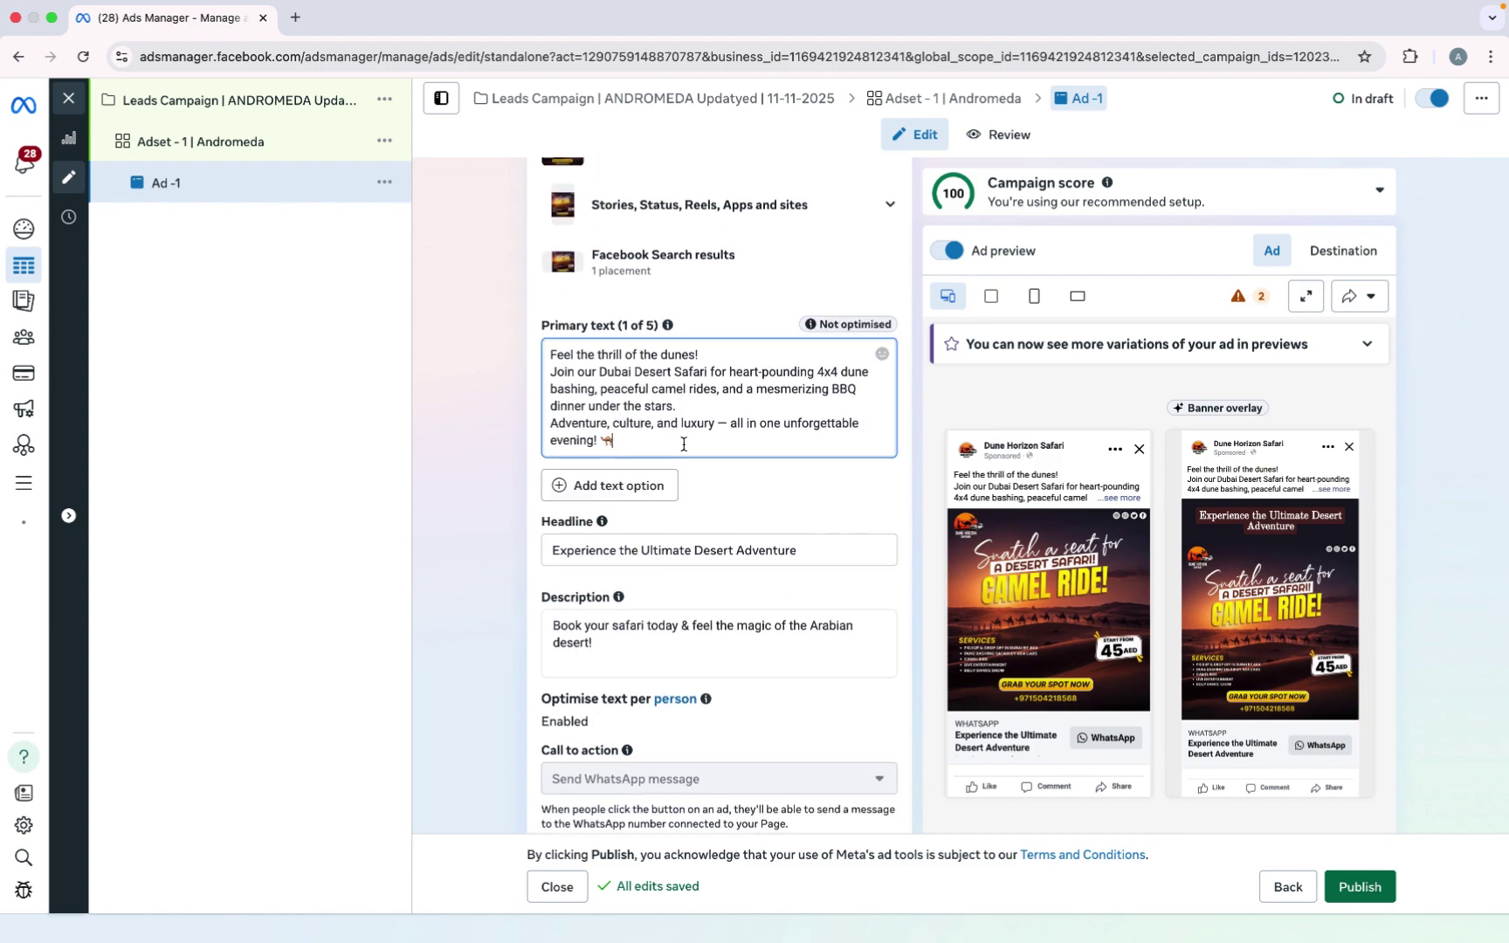
click(635, 494)
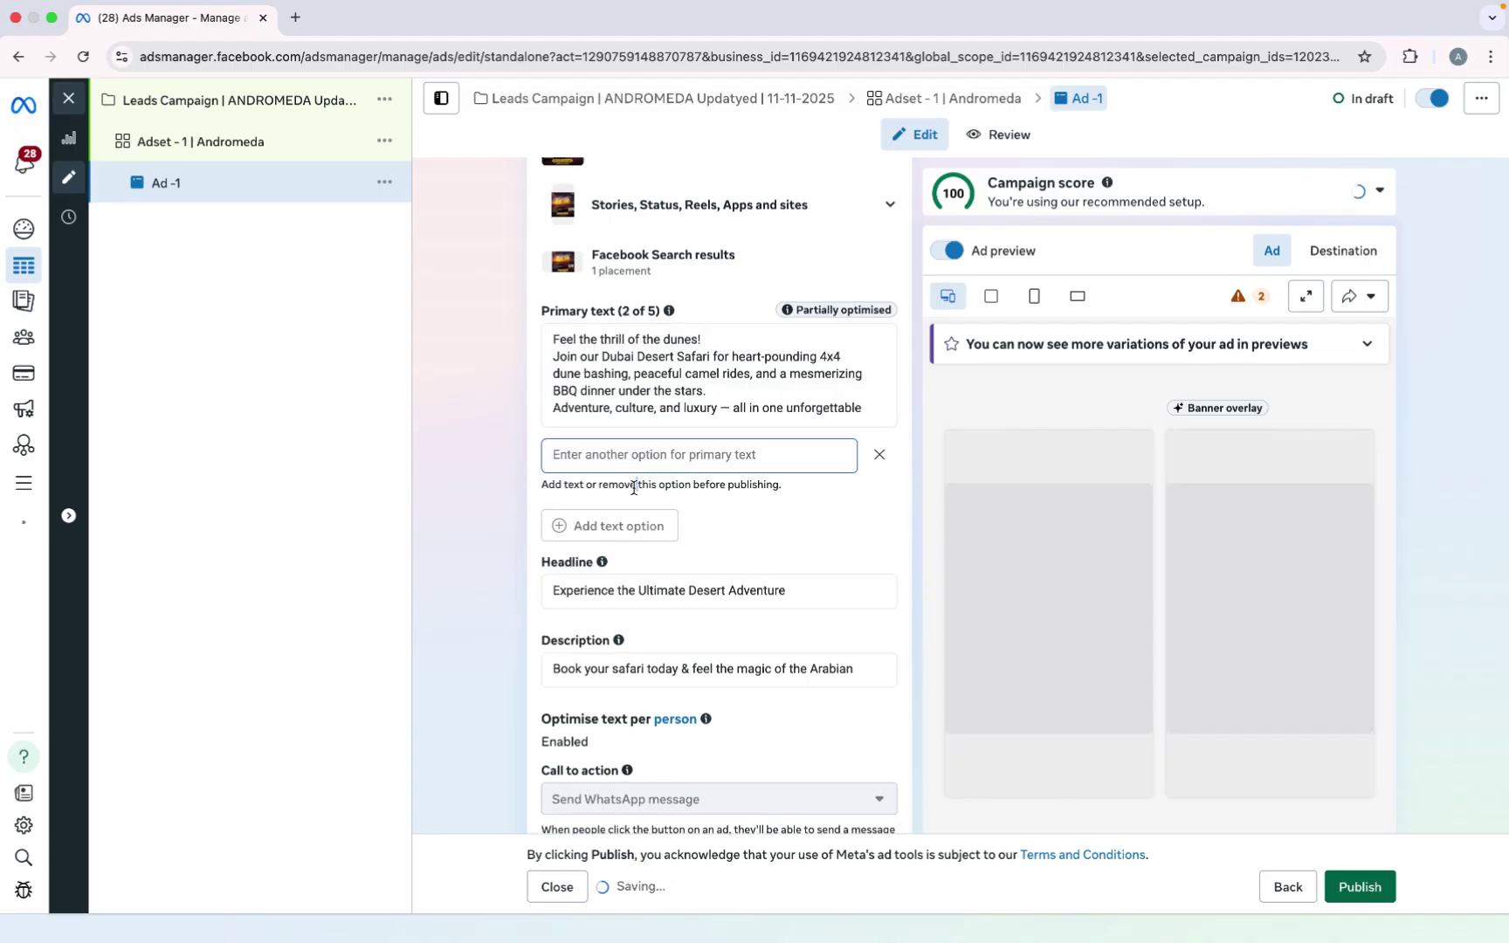
key(ctrl+Left)
key(ctrl+Left)
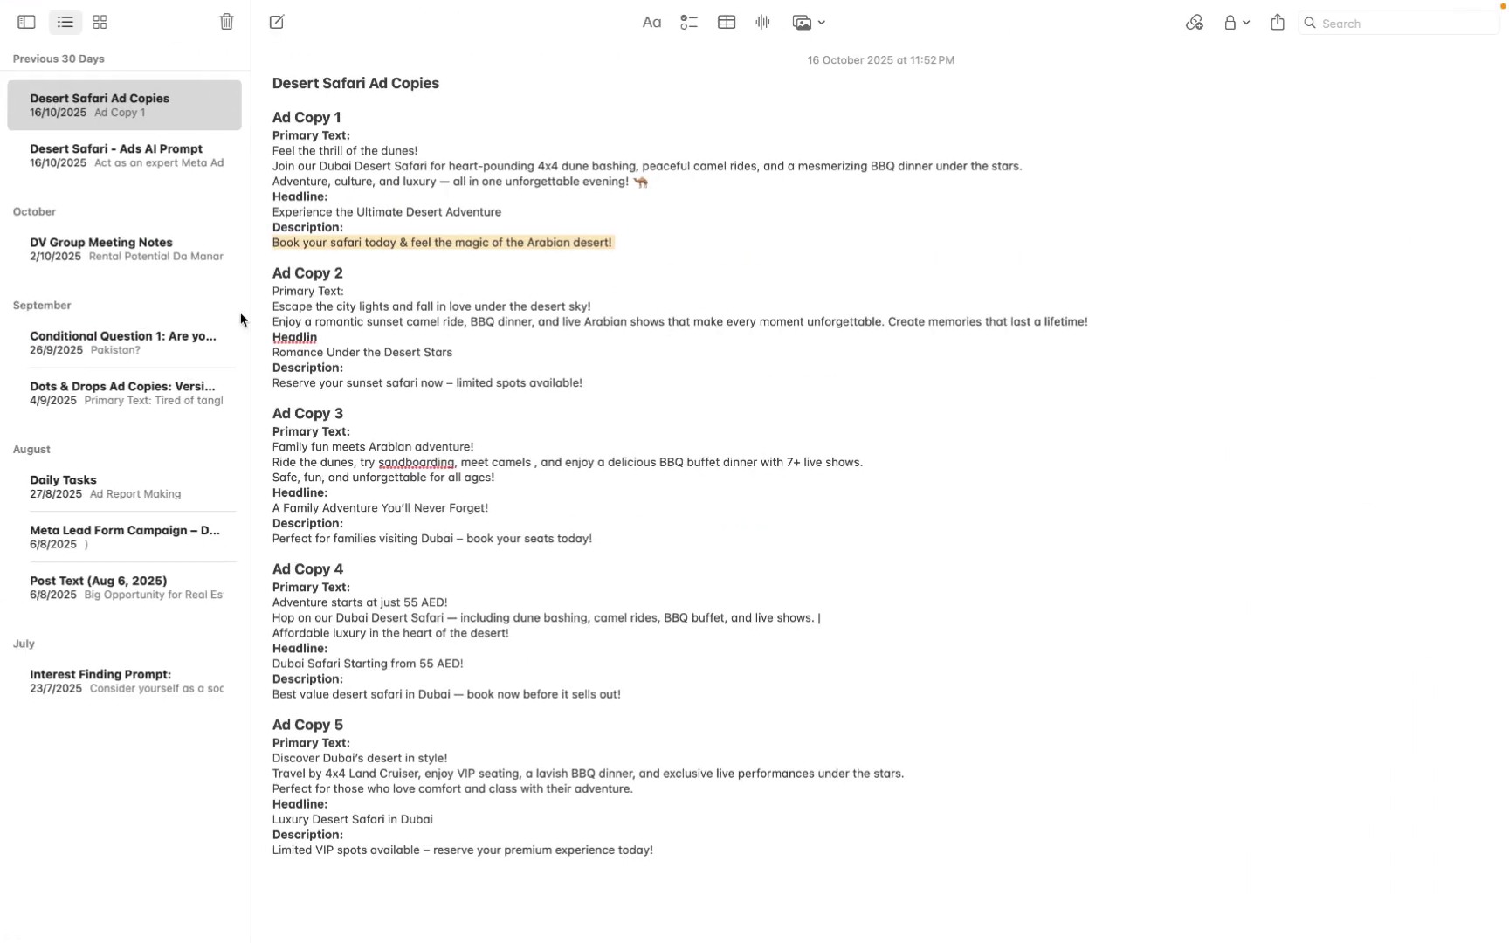
drag(1098, 325, 557, 274)
drag(347, 281, 242, 305)
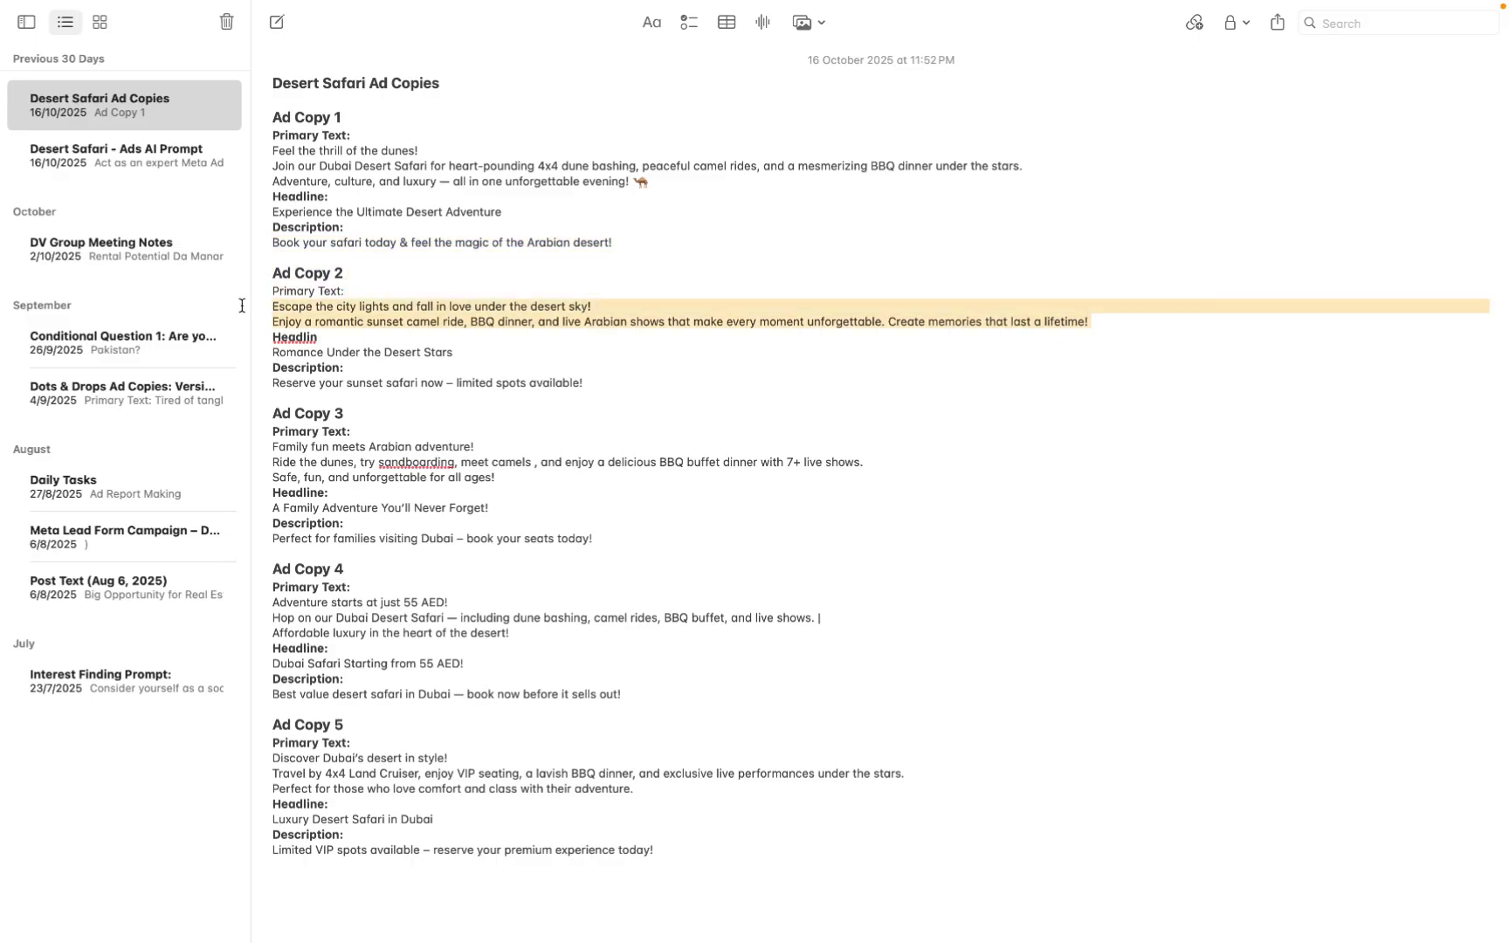
key(ctrl+Right)
key(ctrl+Right)
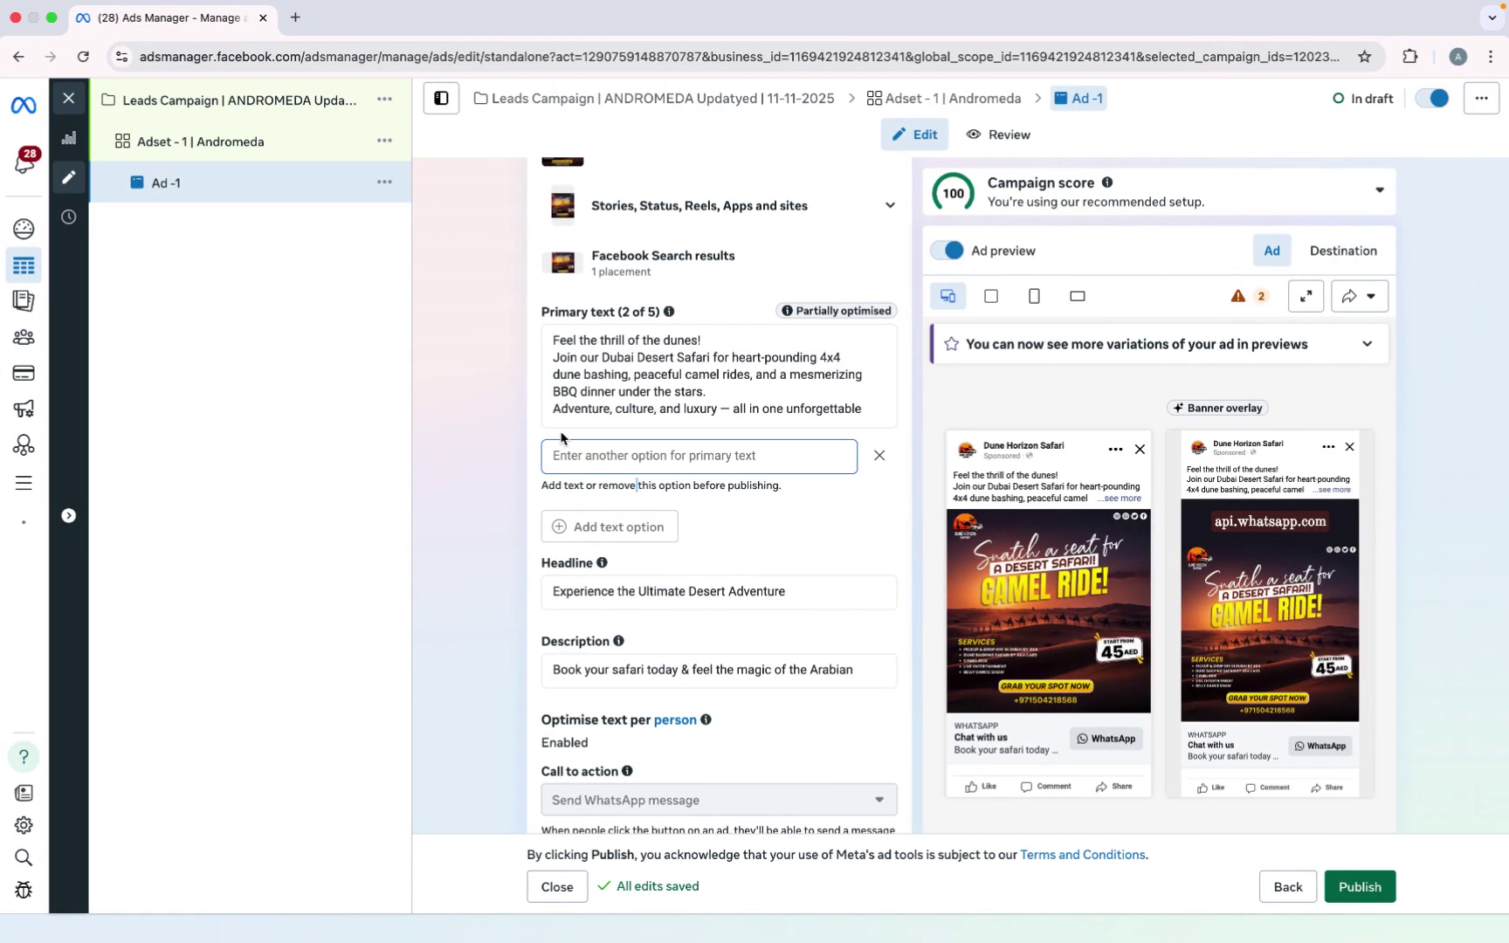
click(571, 451)
key(super+v)
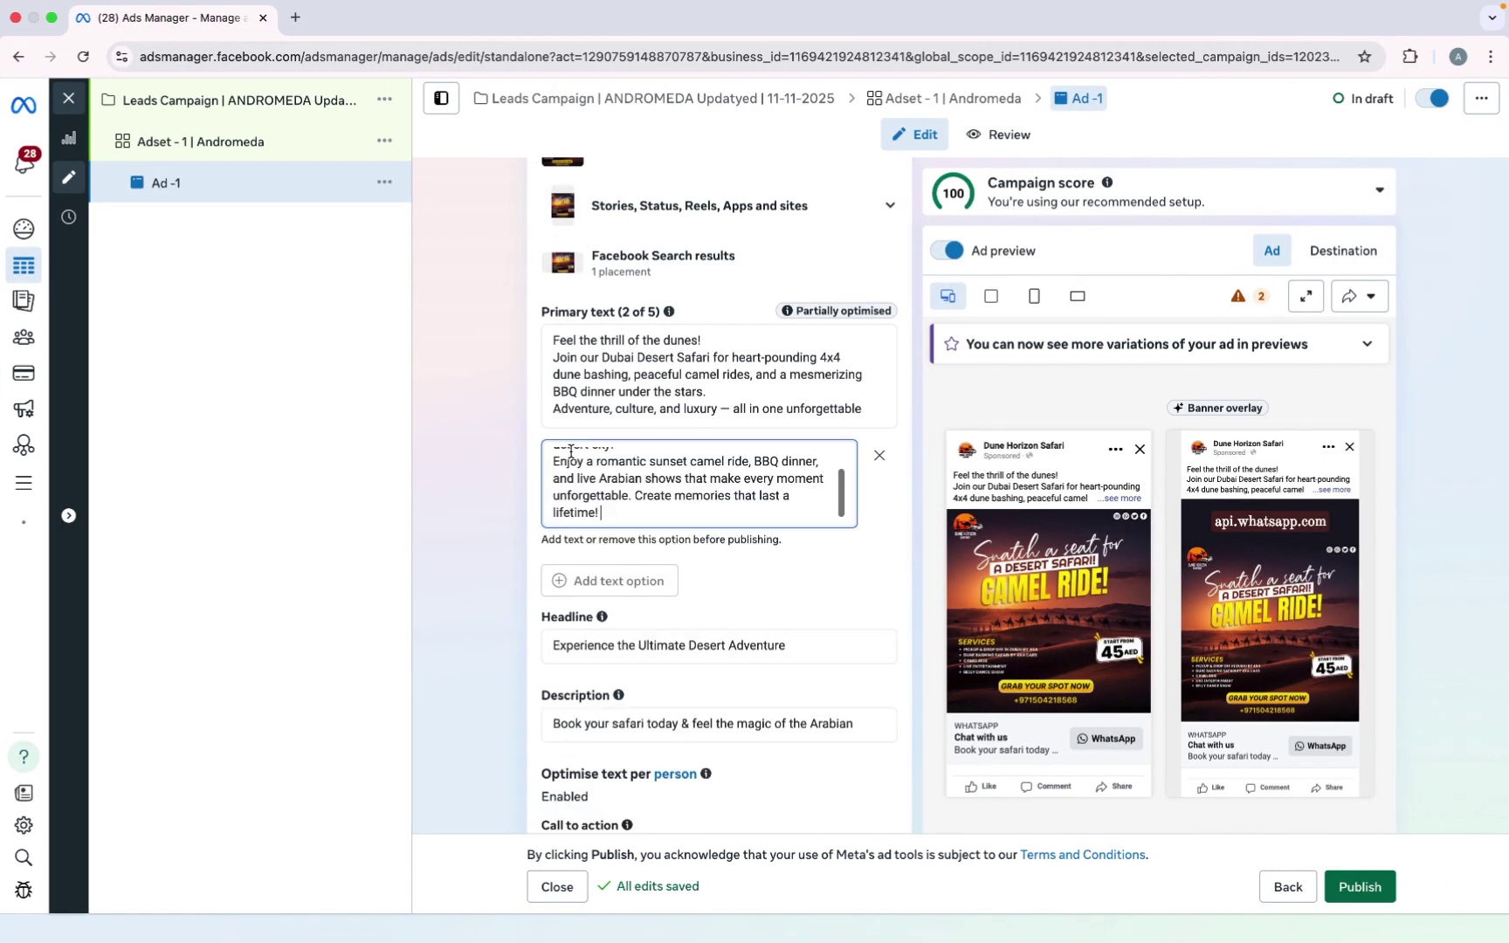
- Add a third primary text option with Ad Copy 3's primary text
key(ctrl+Left)
key(ctrl+Left)
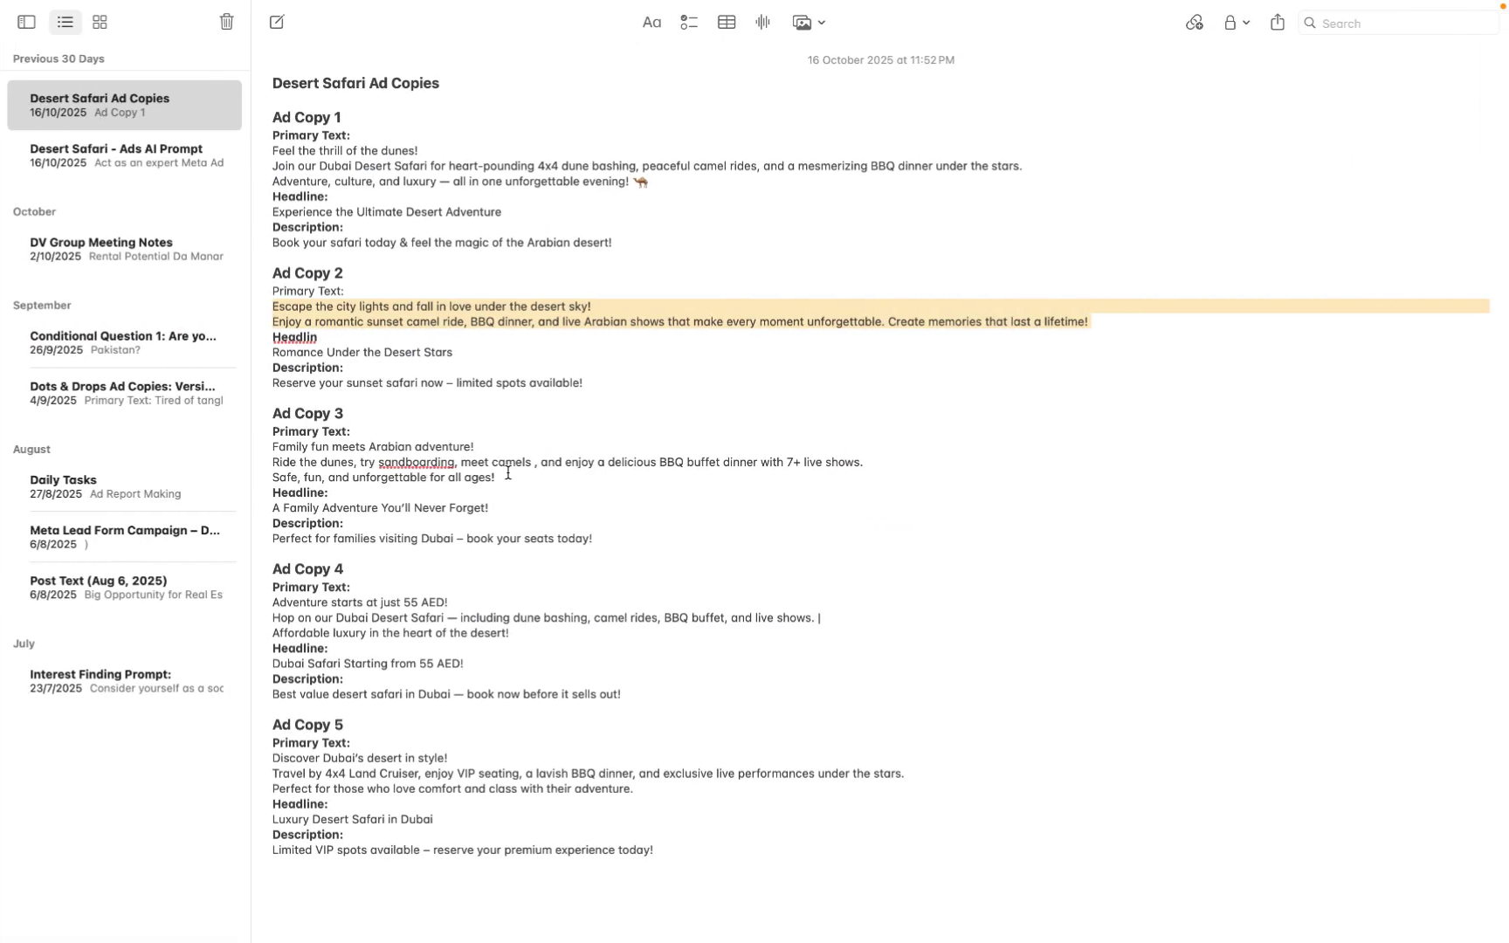
drag(509, 473, 243, 446)
key(super+c)
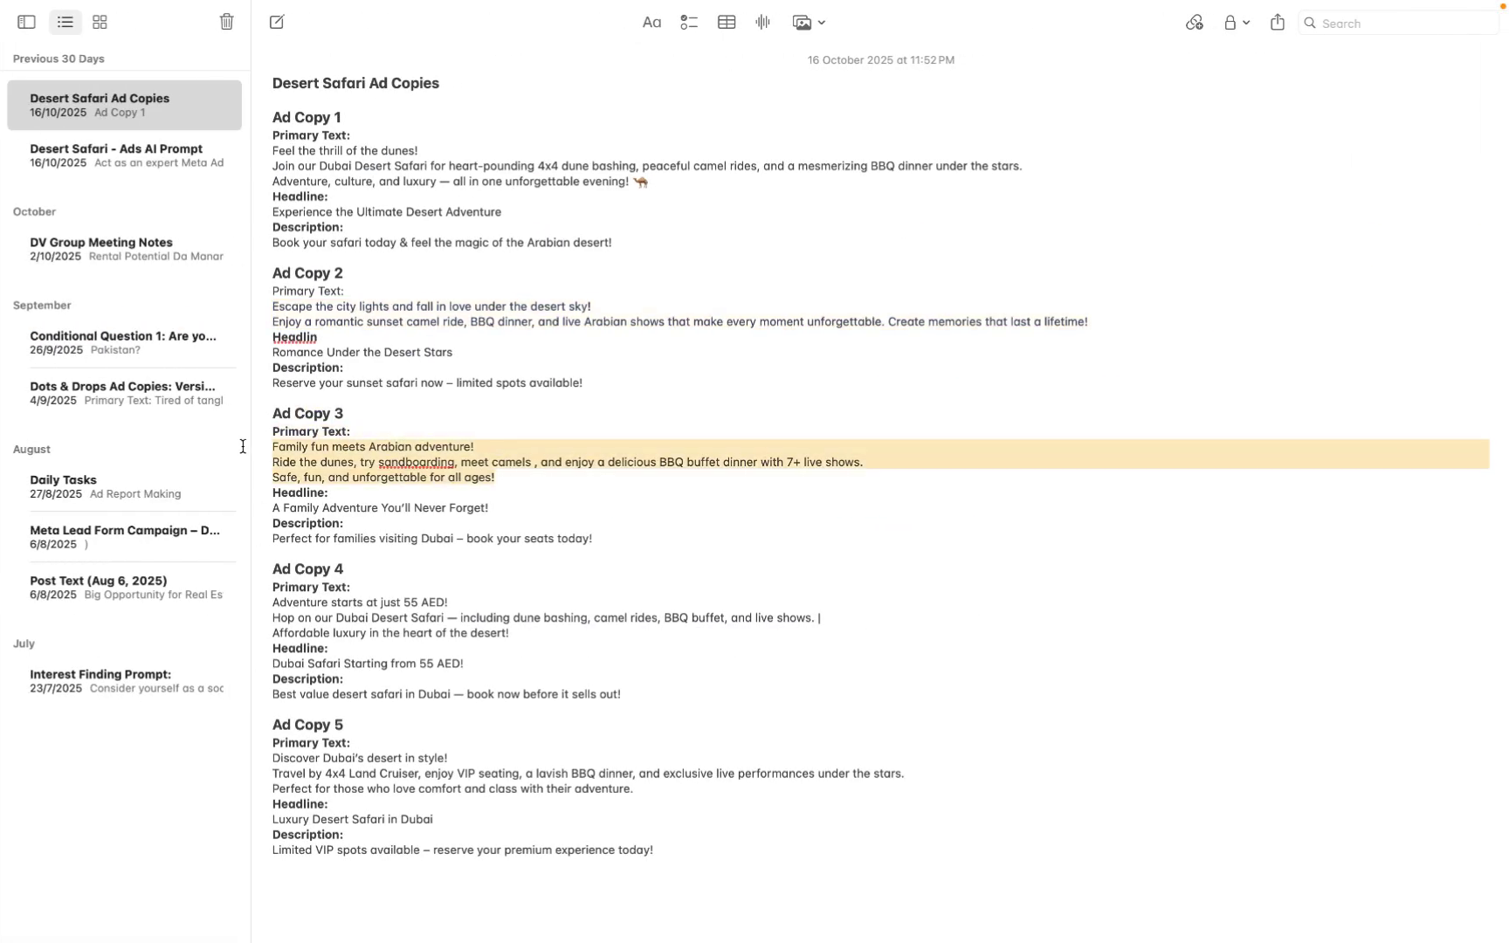
key(ctrl+Right)
key(ctrl+Right)
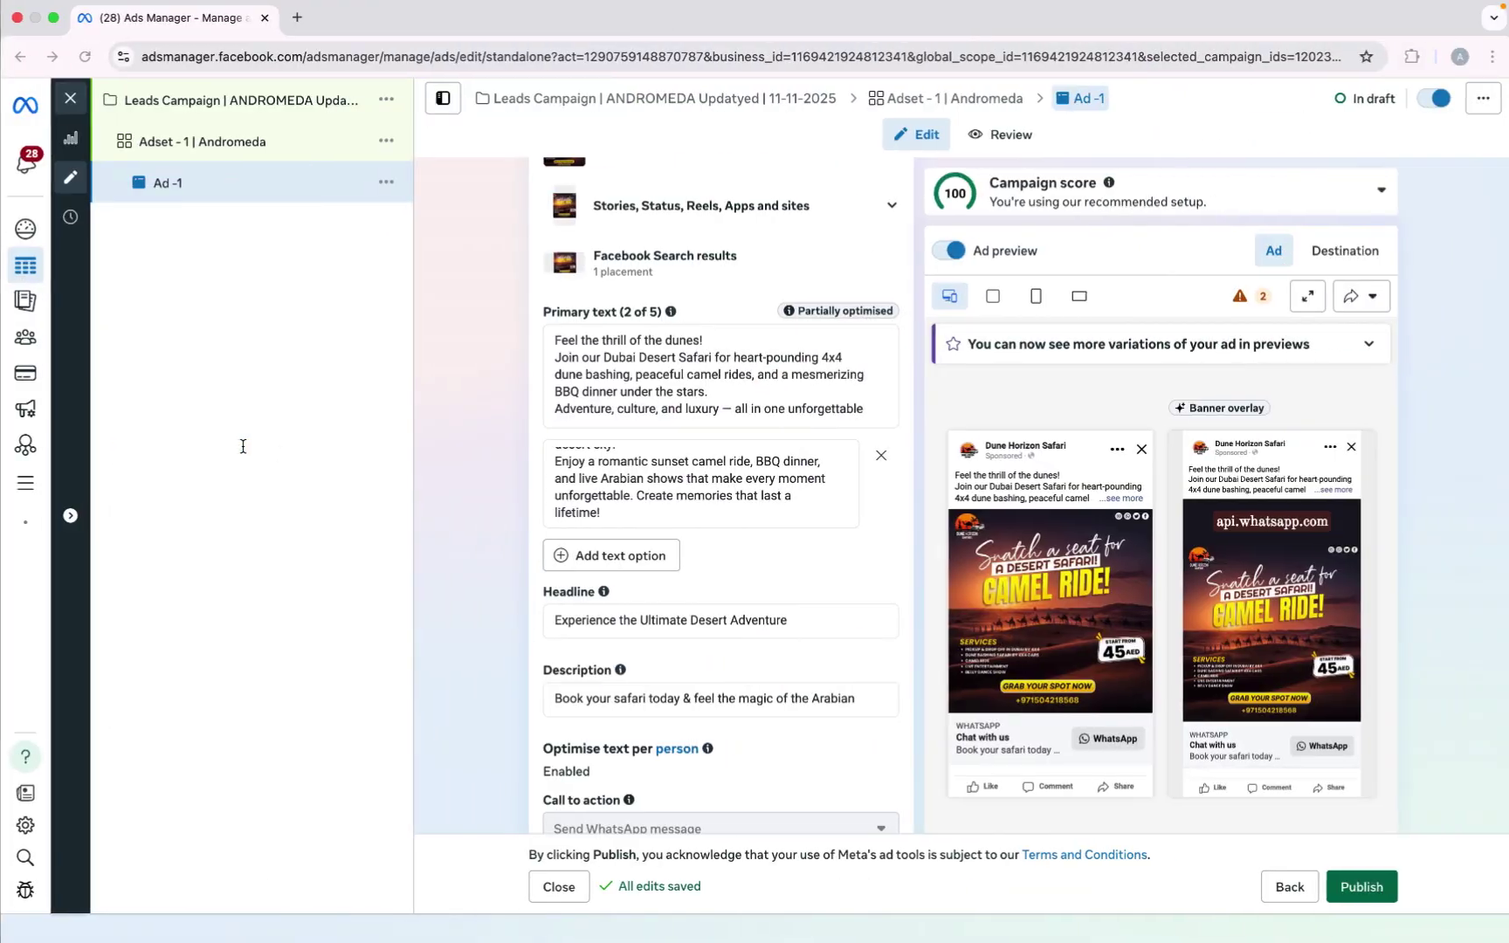
click(609, 561)
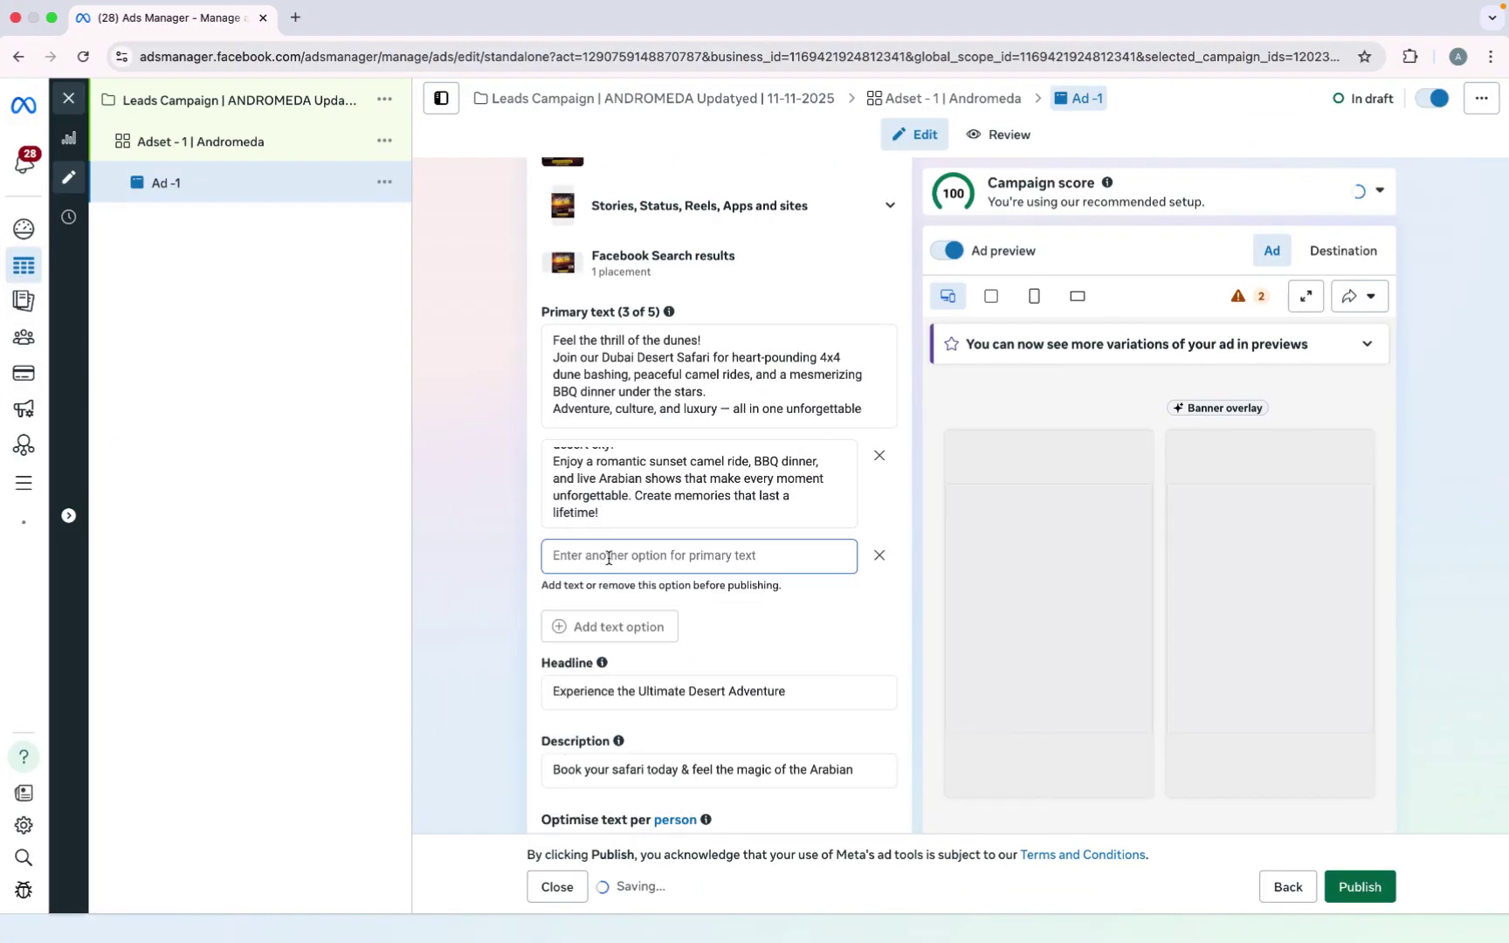
key(super+v)
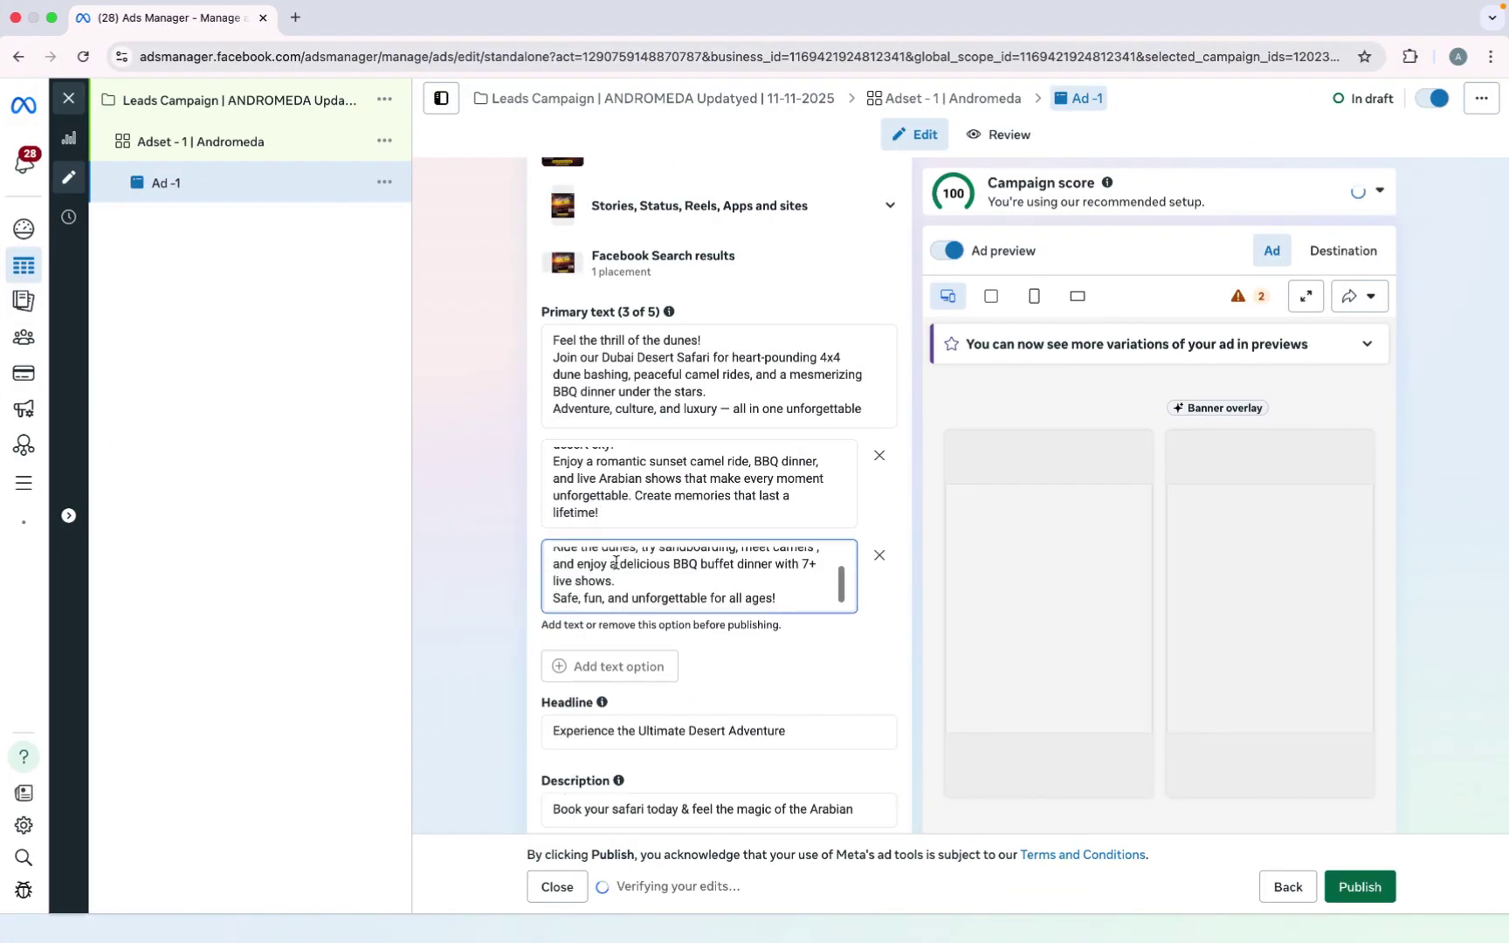
scroll(616, 563, up, 3)
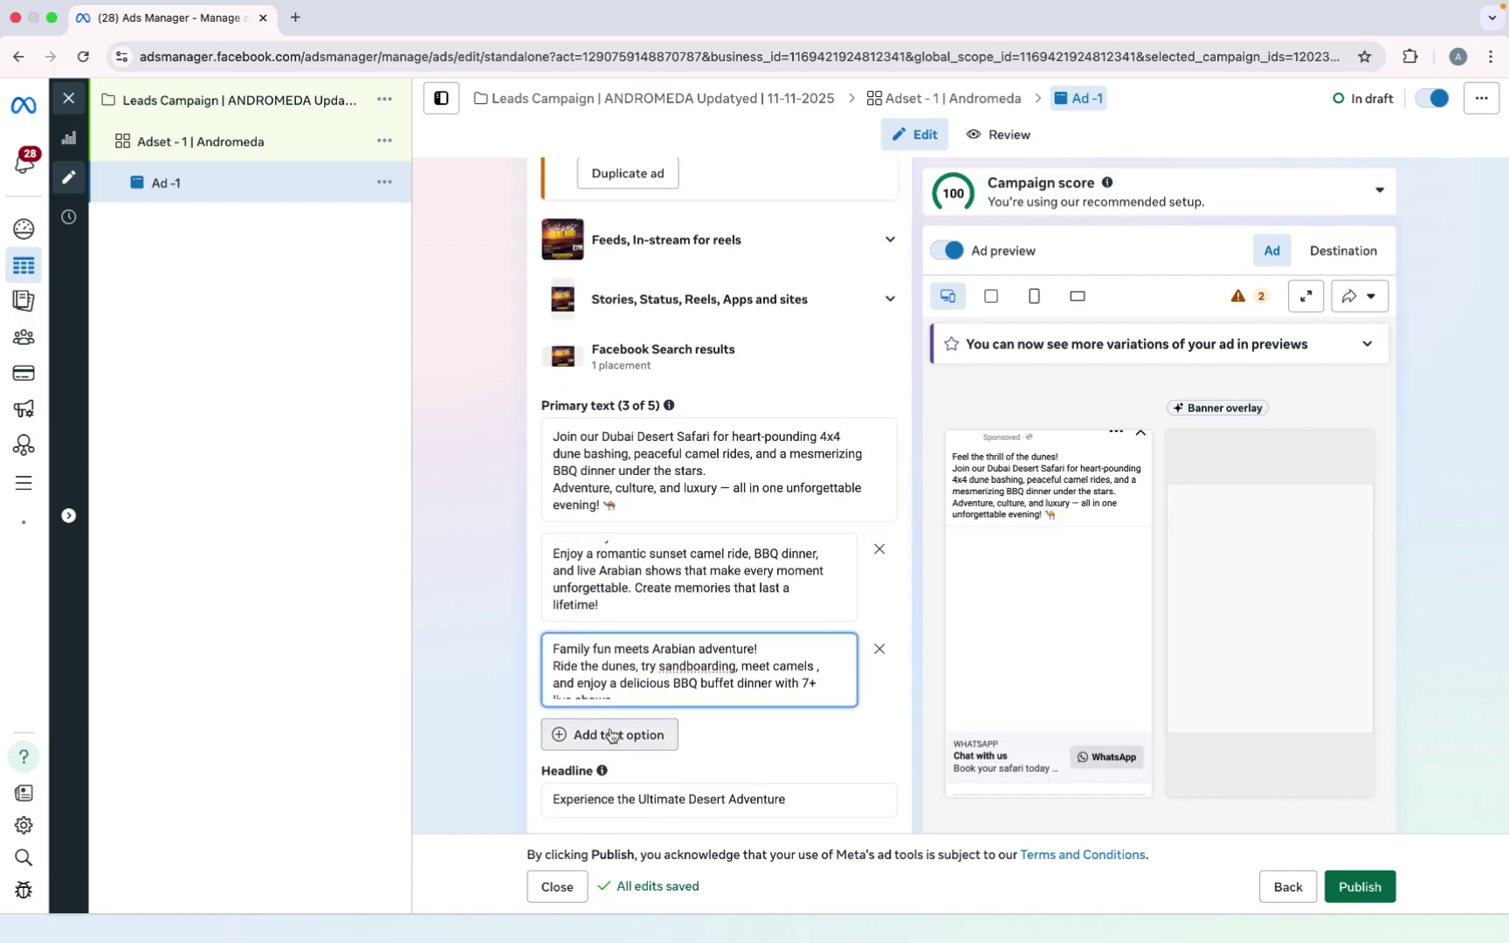
- Fill the fourth and fifth primary text options with Ad Copy 4's and Ad Copy 5's texts
key(ctrl+Left)
key(ctrl+Left)
drag(644, 641, 245, 601)
key(super+c)
key(ctrl+Right)
key(ctrl+Right)
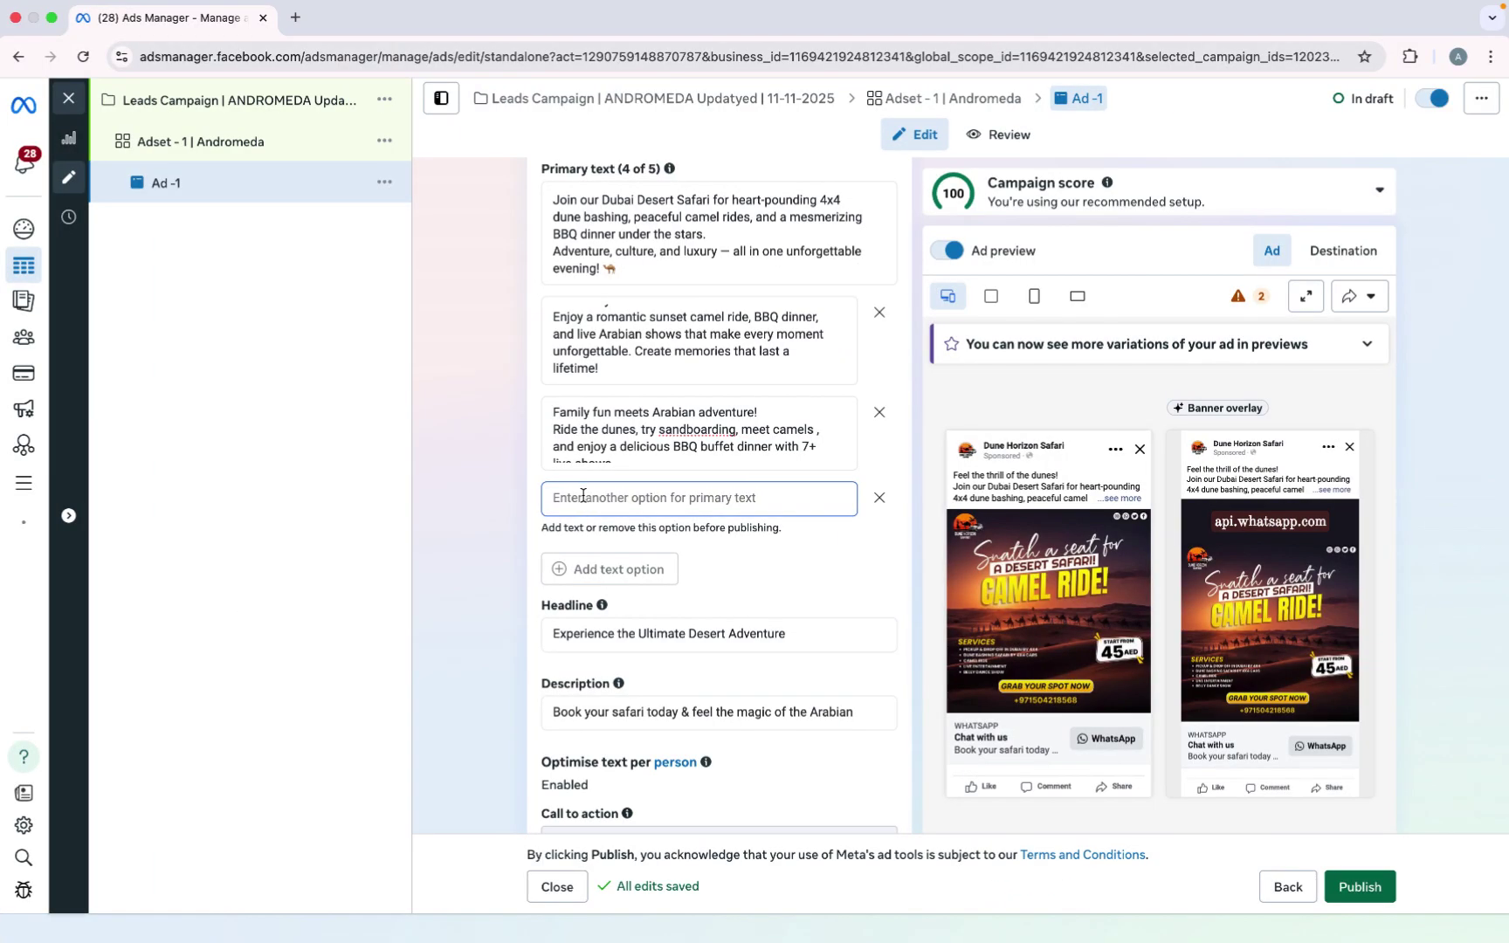
key(super+v)
click(579, 494)
key(ctrl+Left)
key(ctrl+Left)
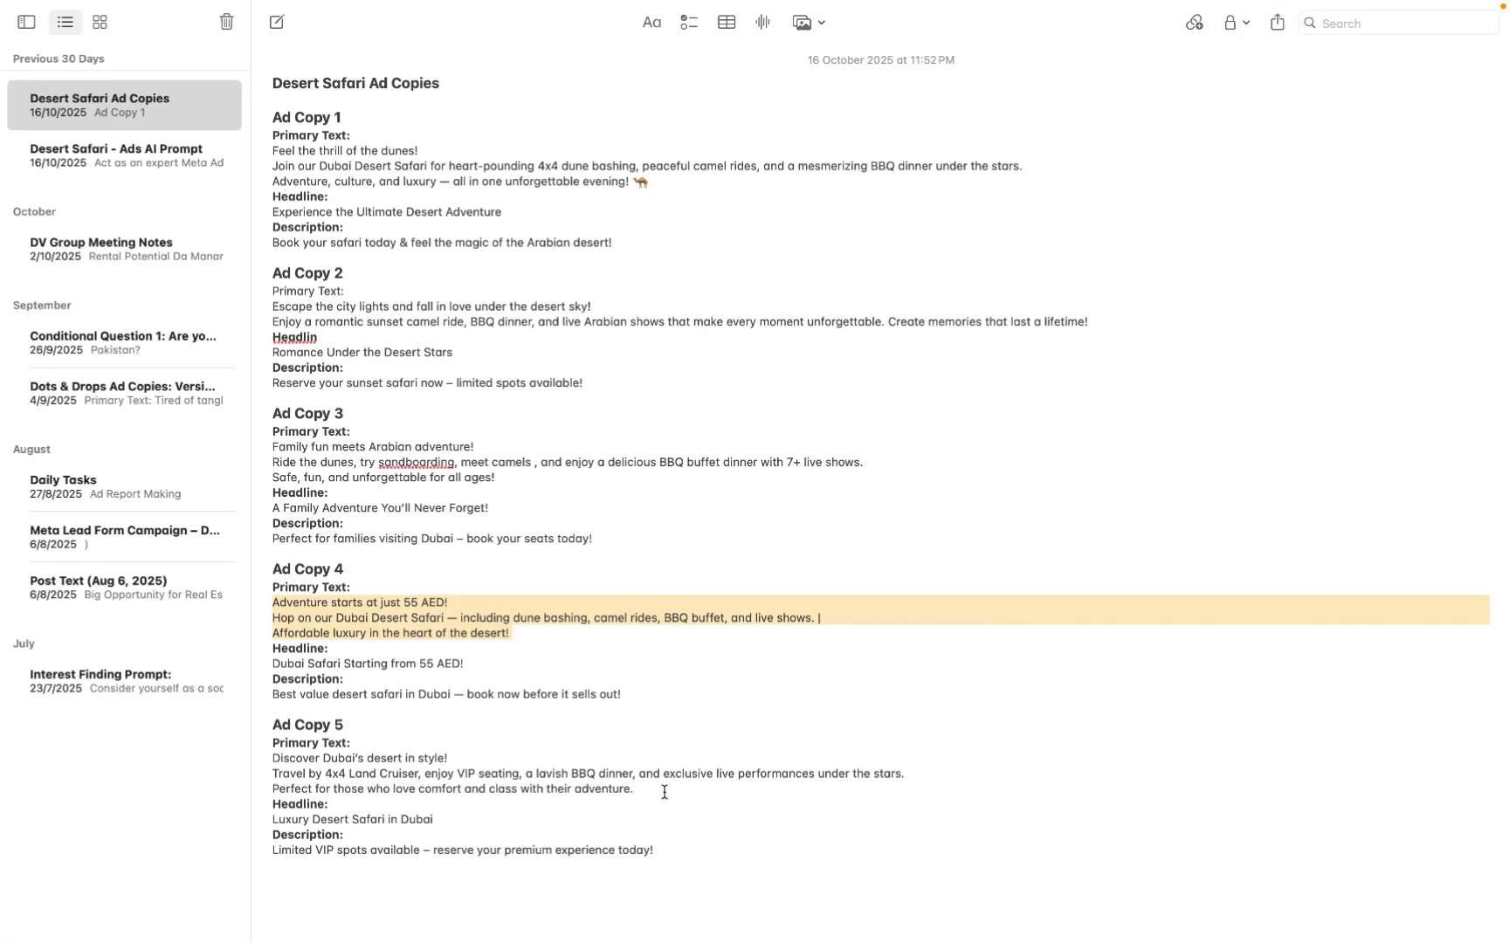
drag(663, 789, 265, 763)
key(super+c)
key(ctrl+Right)
key(ctrl+Right)
key(super+v)
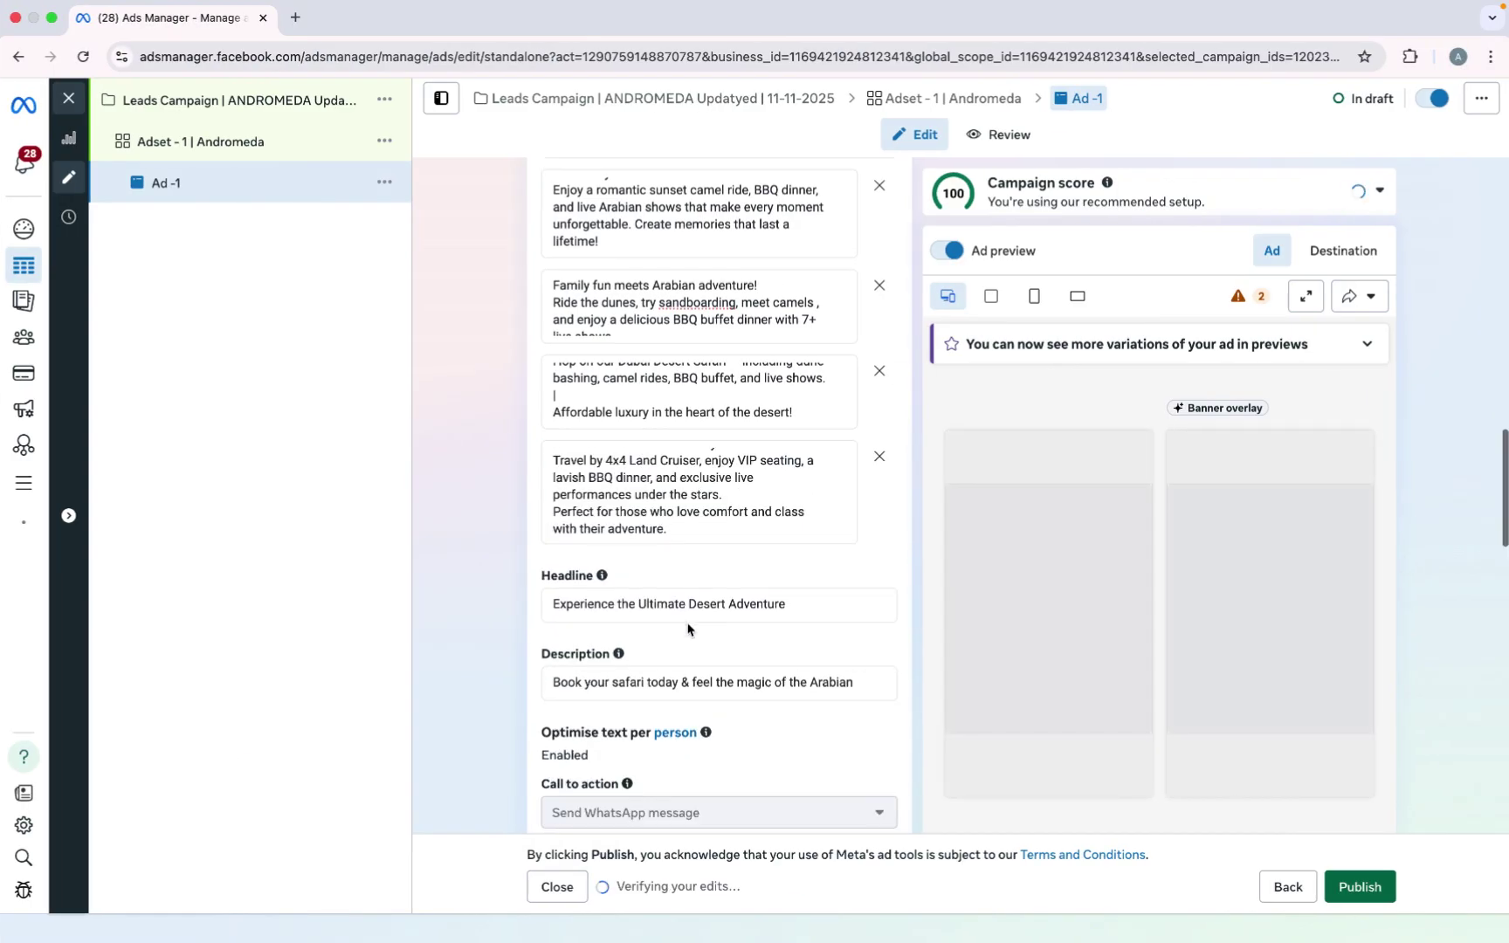
- Add headline options with Ad Copy 2's 'Romance Under the Desert Stars' and Ad Copy 3's headline
click(823, 601)
click(624, 651)
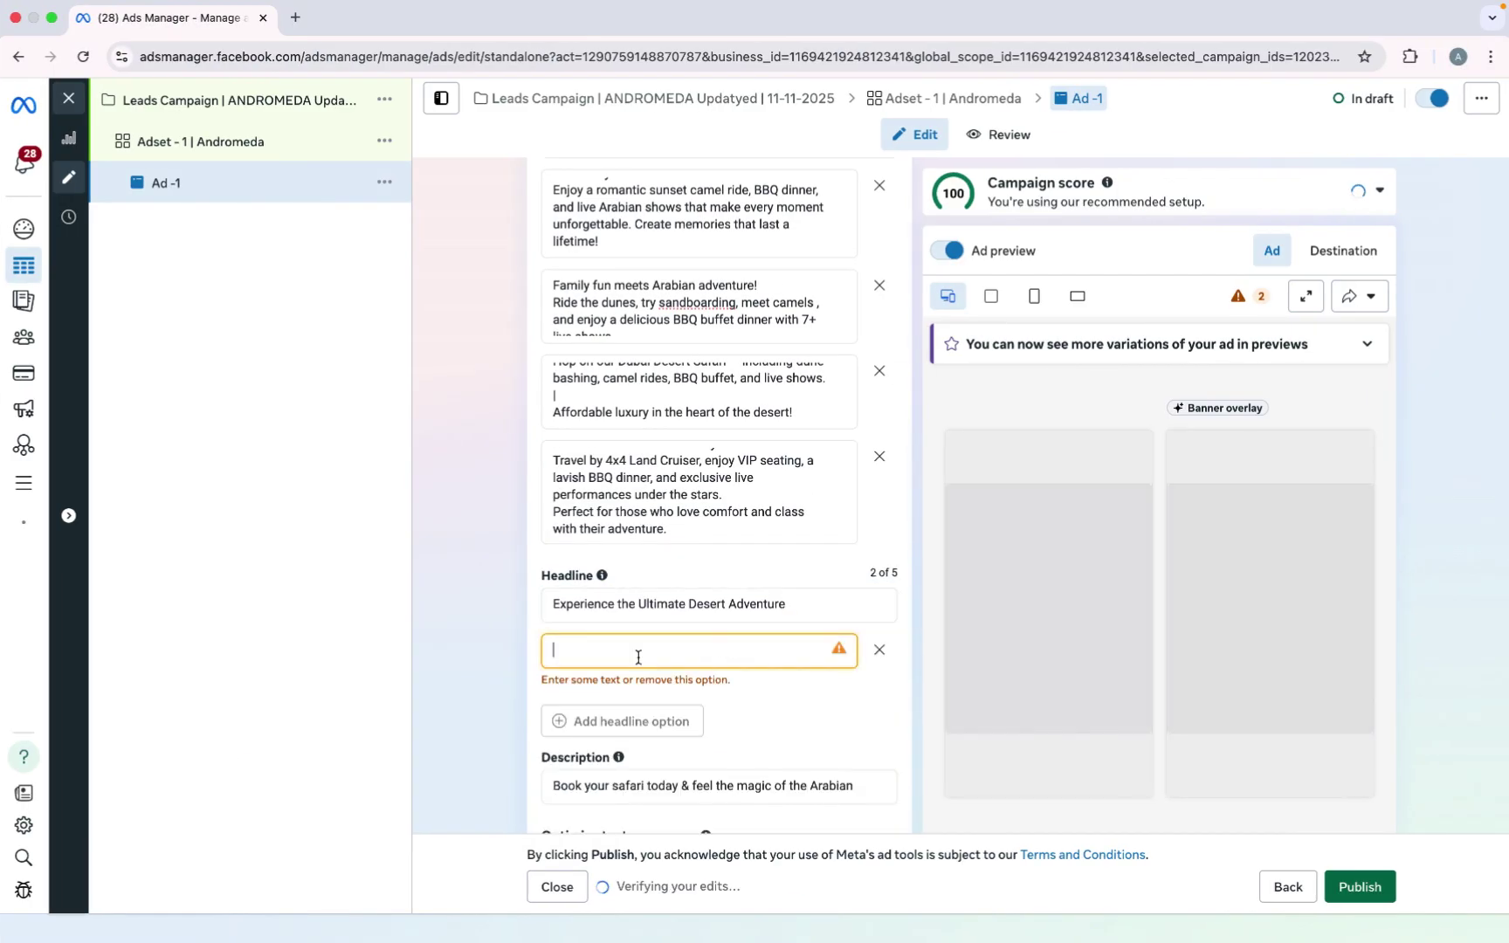
key(ctrl+Left)
key(ctrl+Left)
drag(454, 352, 272, 352)
key(super+c)
key(ctrl+Right)
key(ctrl+Right)
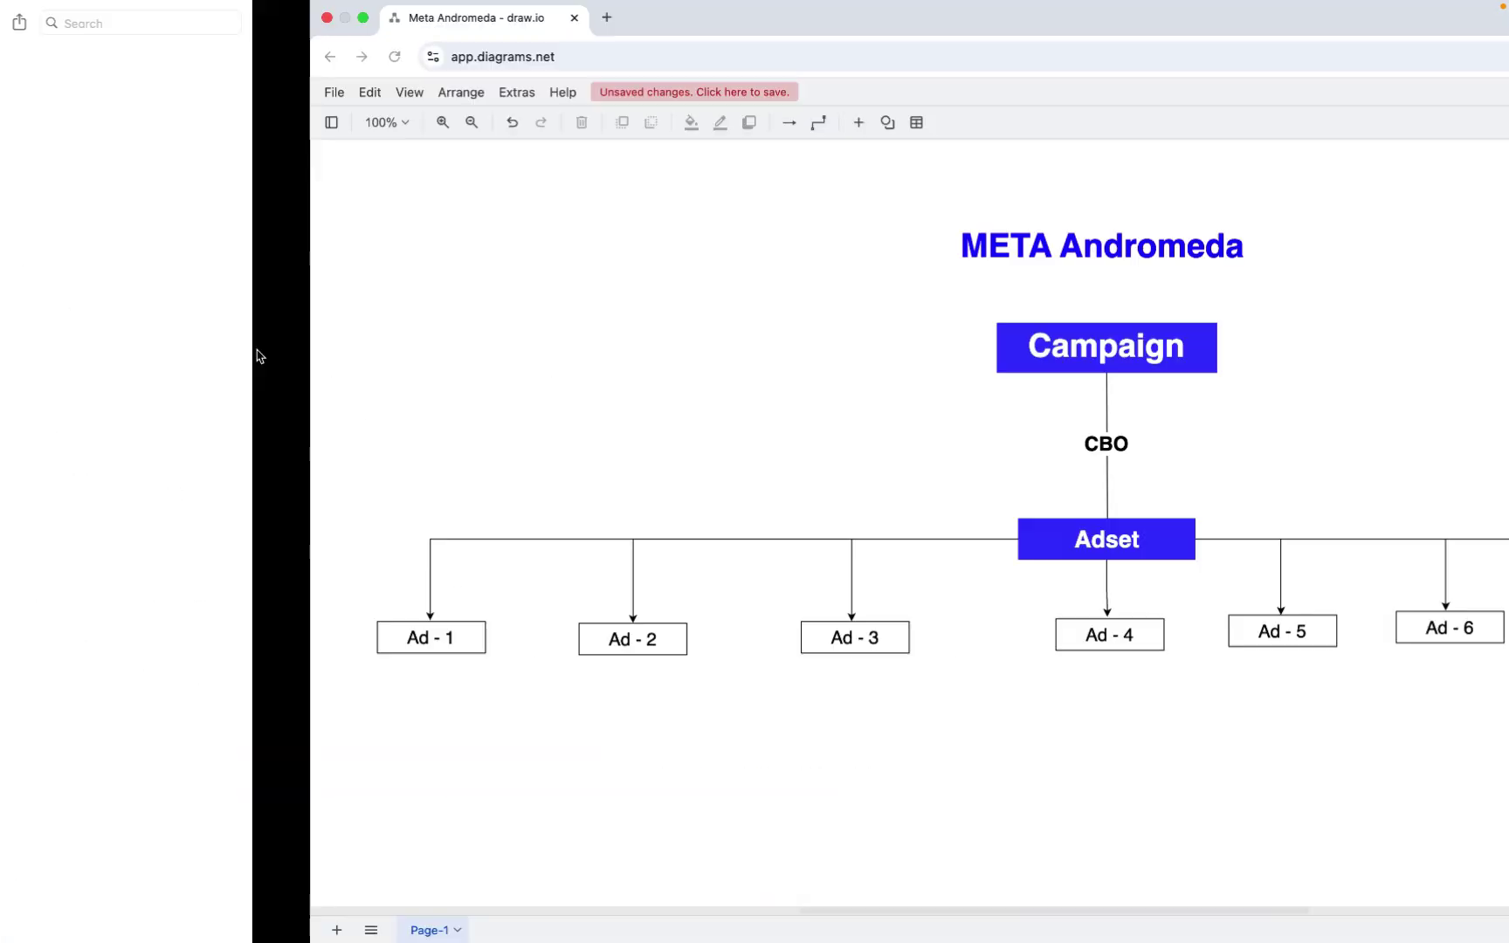
key(super+v)
key(ctrl+Left)
key(ctrl+Left)
drag(271, 507, 489, 507)
key(super+c)
key(ctrl+Right)
click(623, 529)
key(ctrl+Left)
- Add Ad Copy 4's headline and 'Luxury Desert Safari in Dubai' as the fourth and fifth headlines
drag(461, 664, 239, 661)
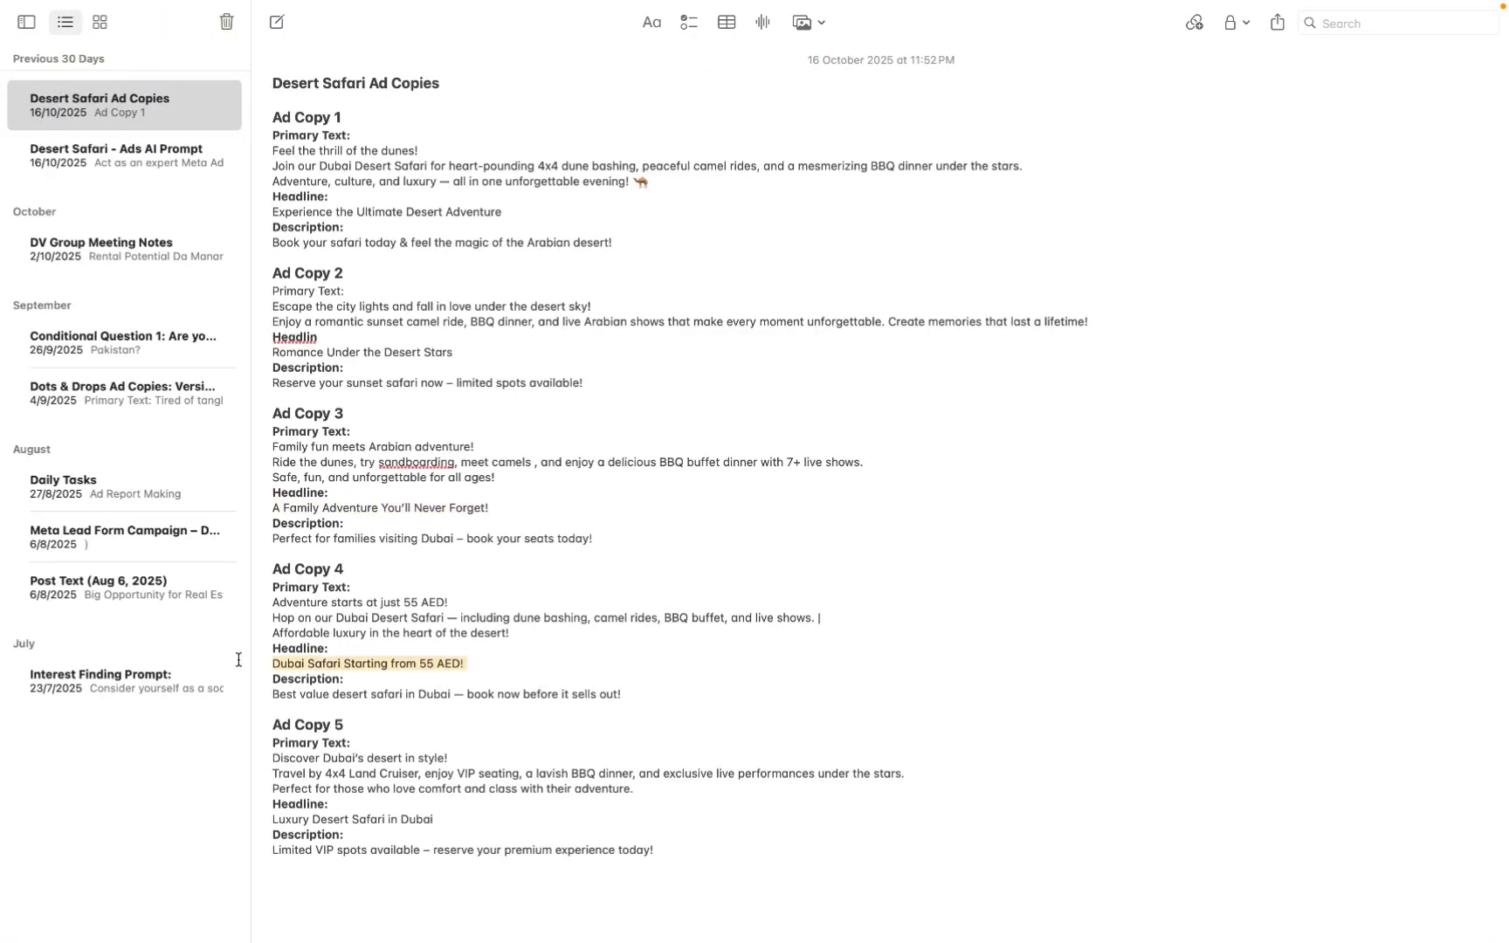
key(super+c)
key(ctrl+Right)
click(643, 578)
key(super+v)
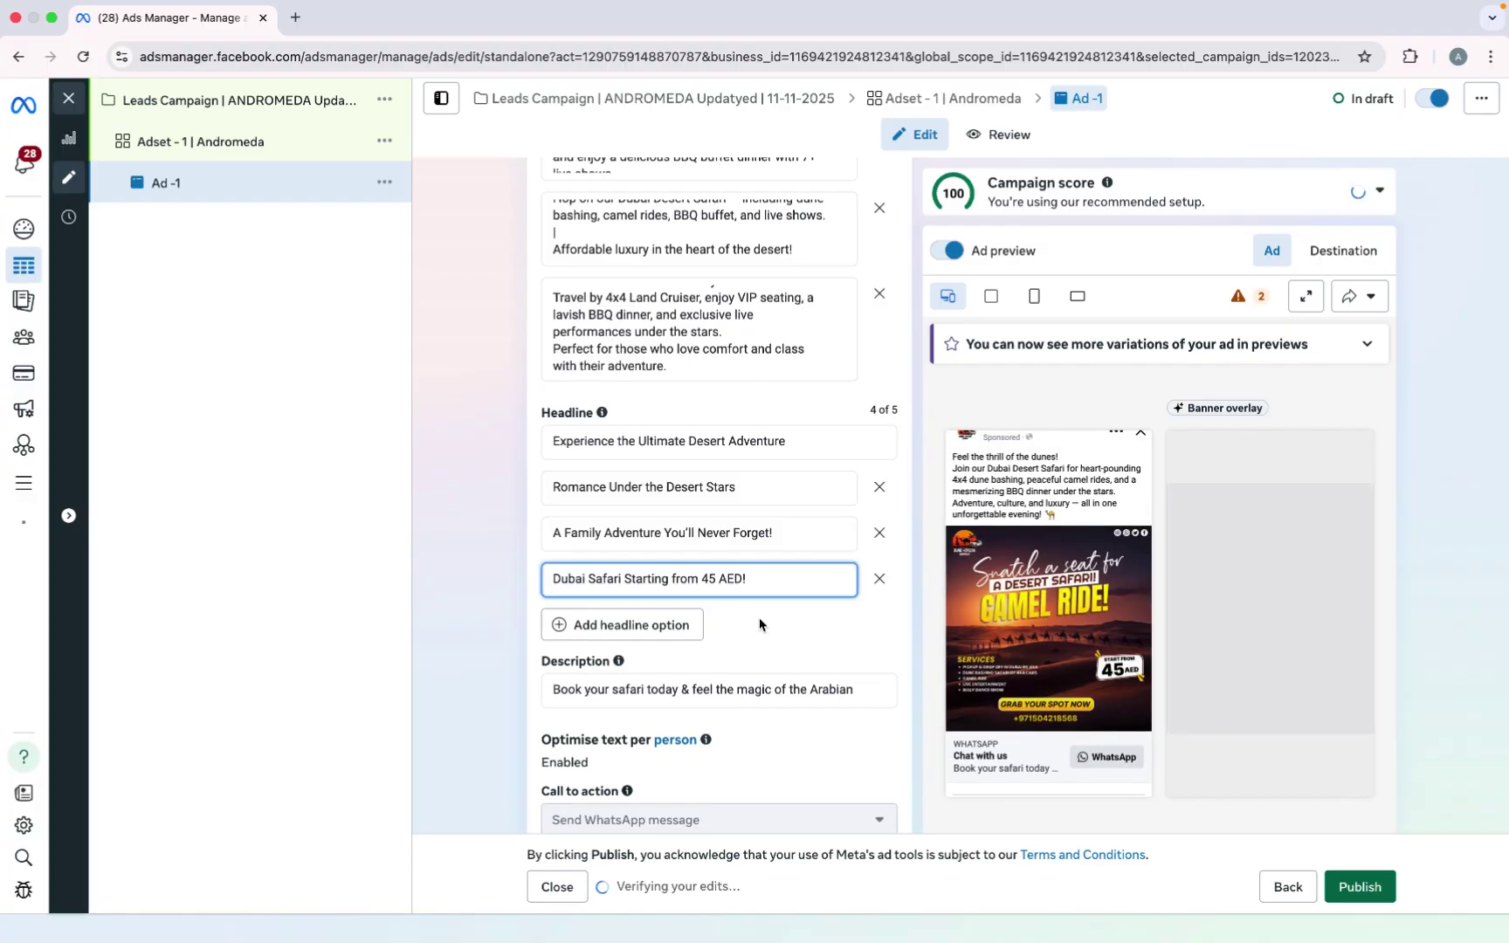
click(674, 579)
key(ctrl+Left)
drag(449, 808, 271, 812)
key(super+c)
key(ctrl+Right)
click(643, 581)
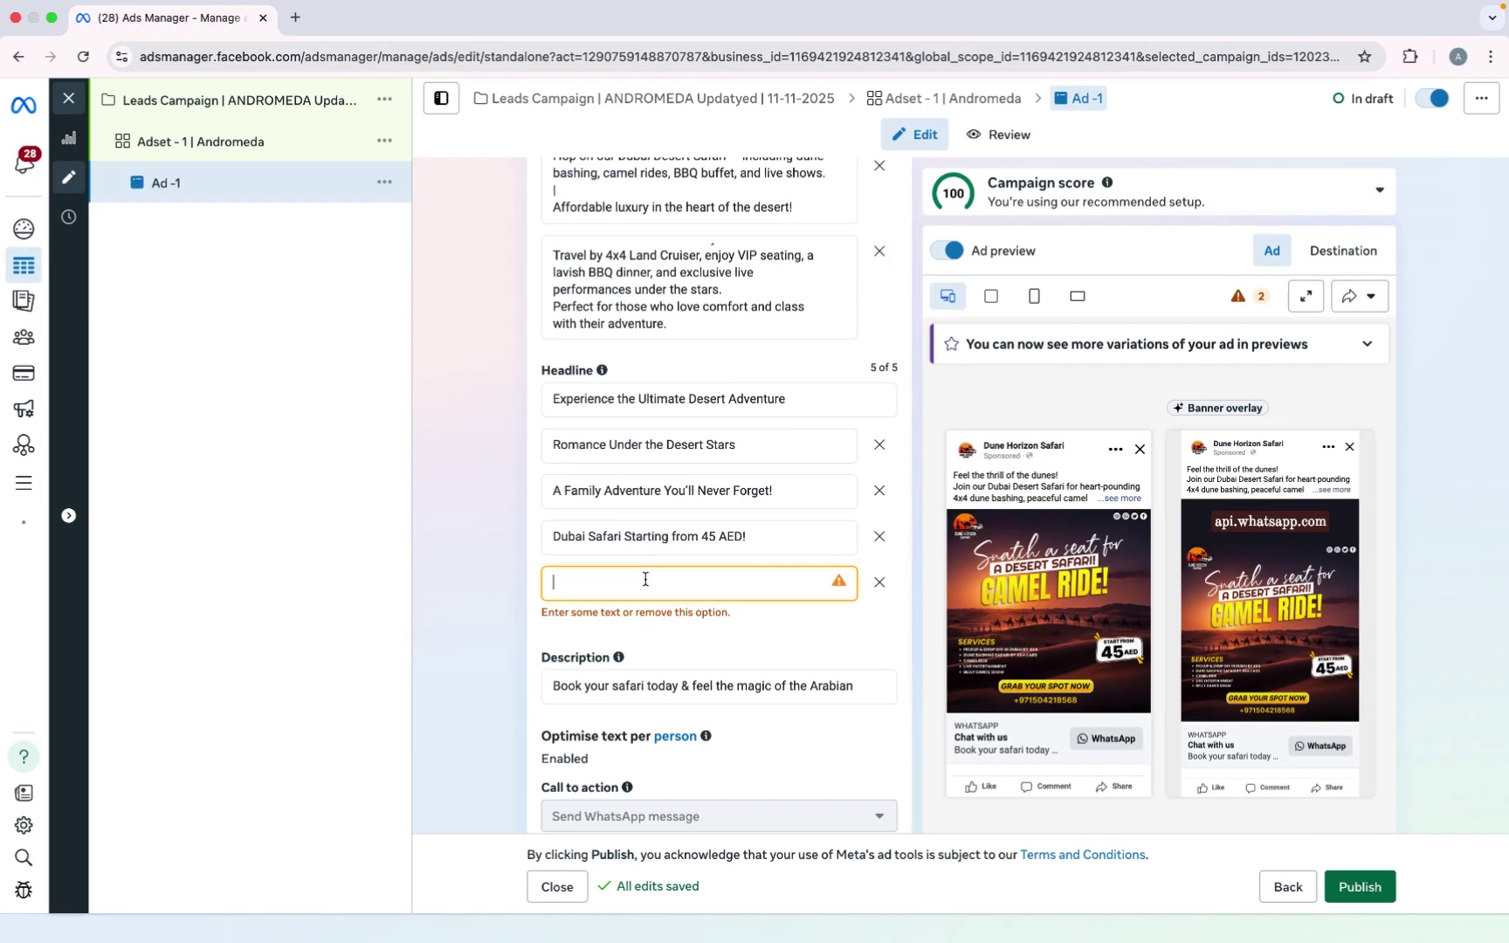
key(super+v)
scroll(690, 653, down, 1)
scroll(740, 245, up, 2)
scroll(739, 245, up, 2)
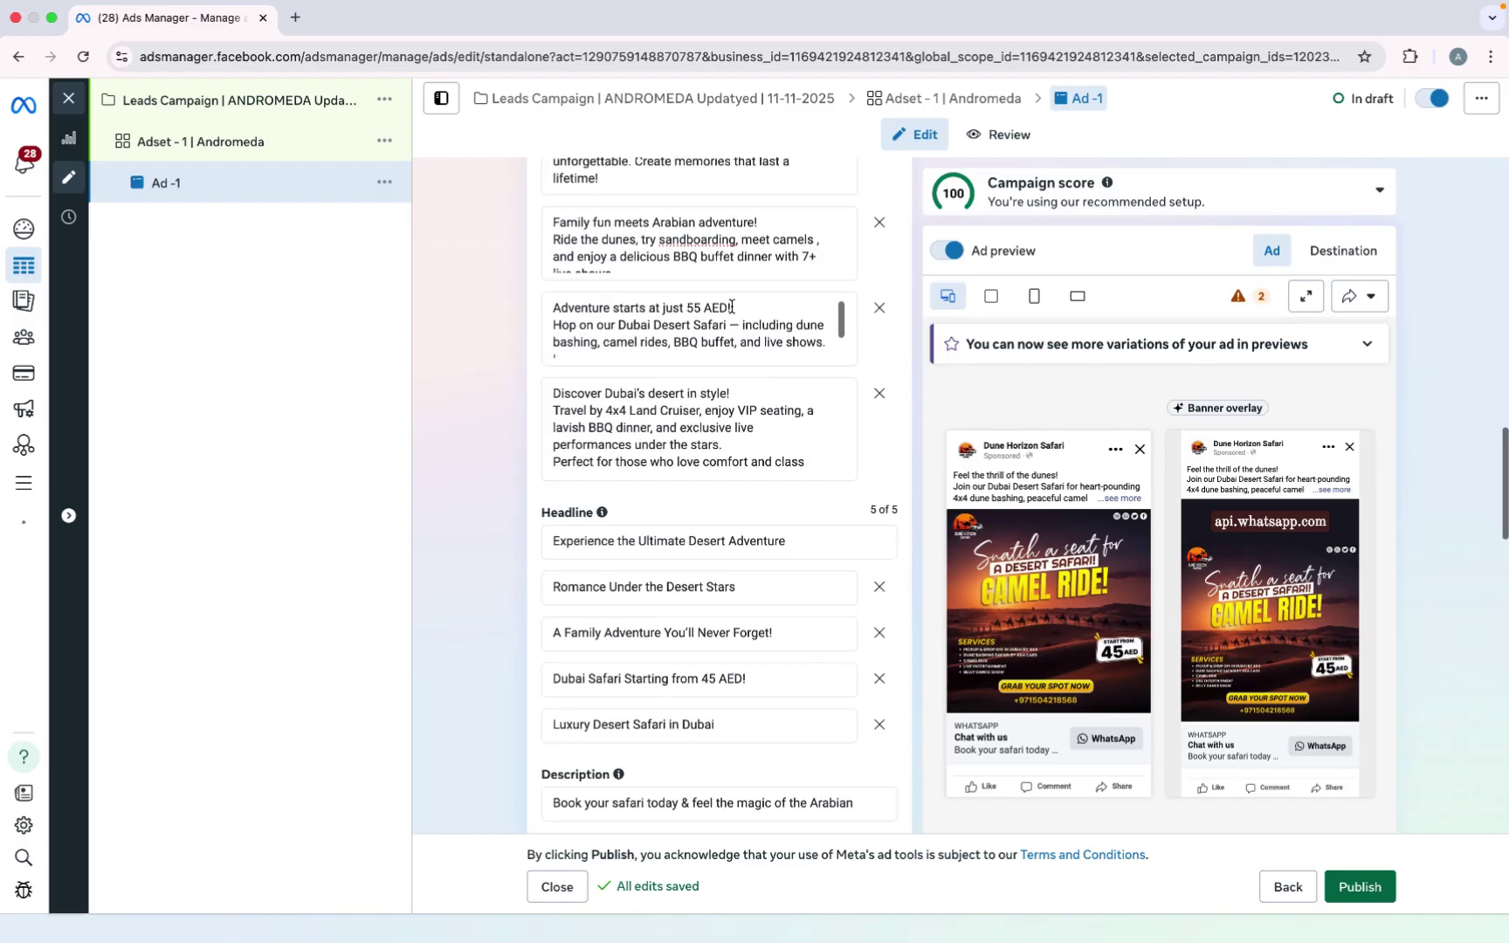
scroll(689, 437, down, 4)
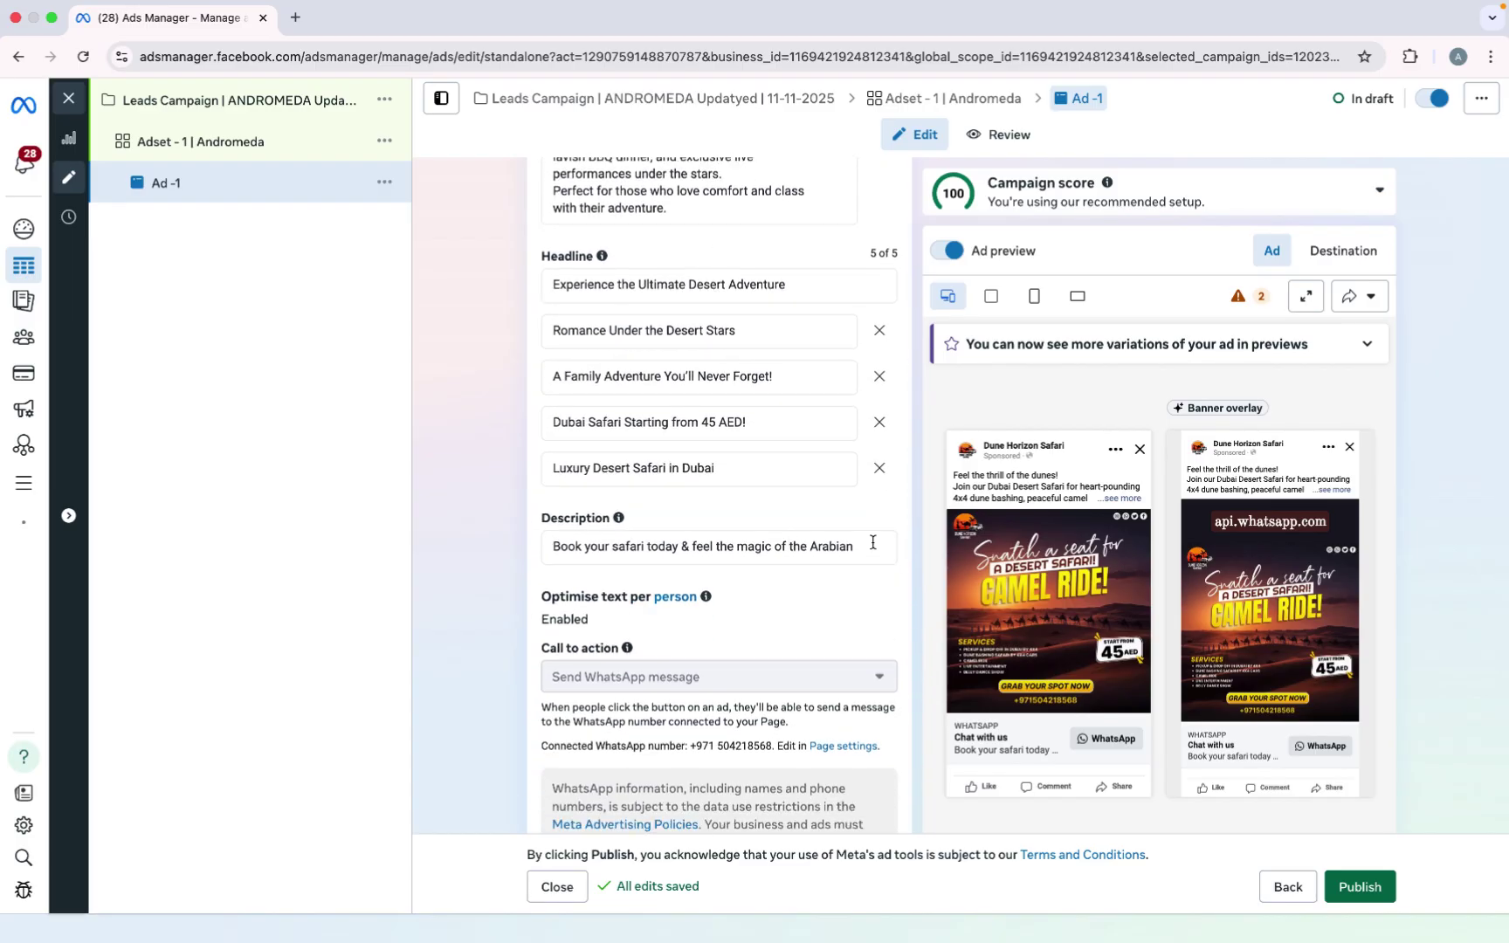
- Fill description options with Ad Copy 5's and Ad Copy 4's descriptions
key(ctrl+Left)
drag(655, 849, 254, 845)
key(super+c)
key(ctrl+Right)
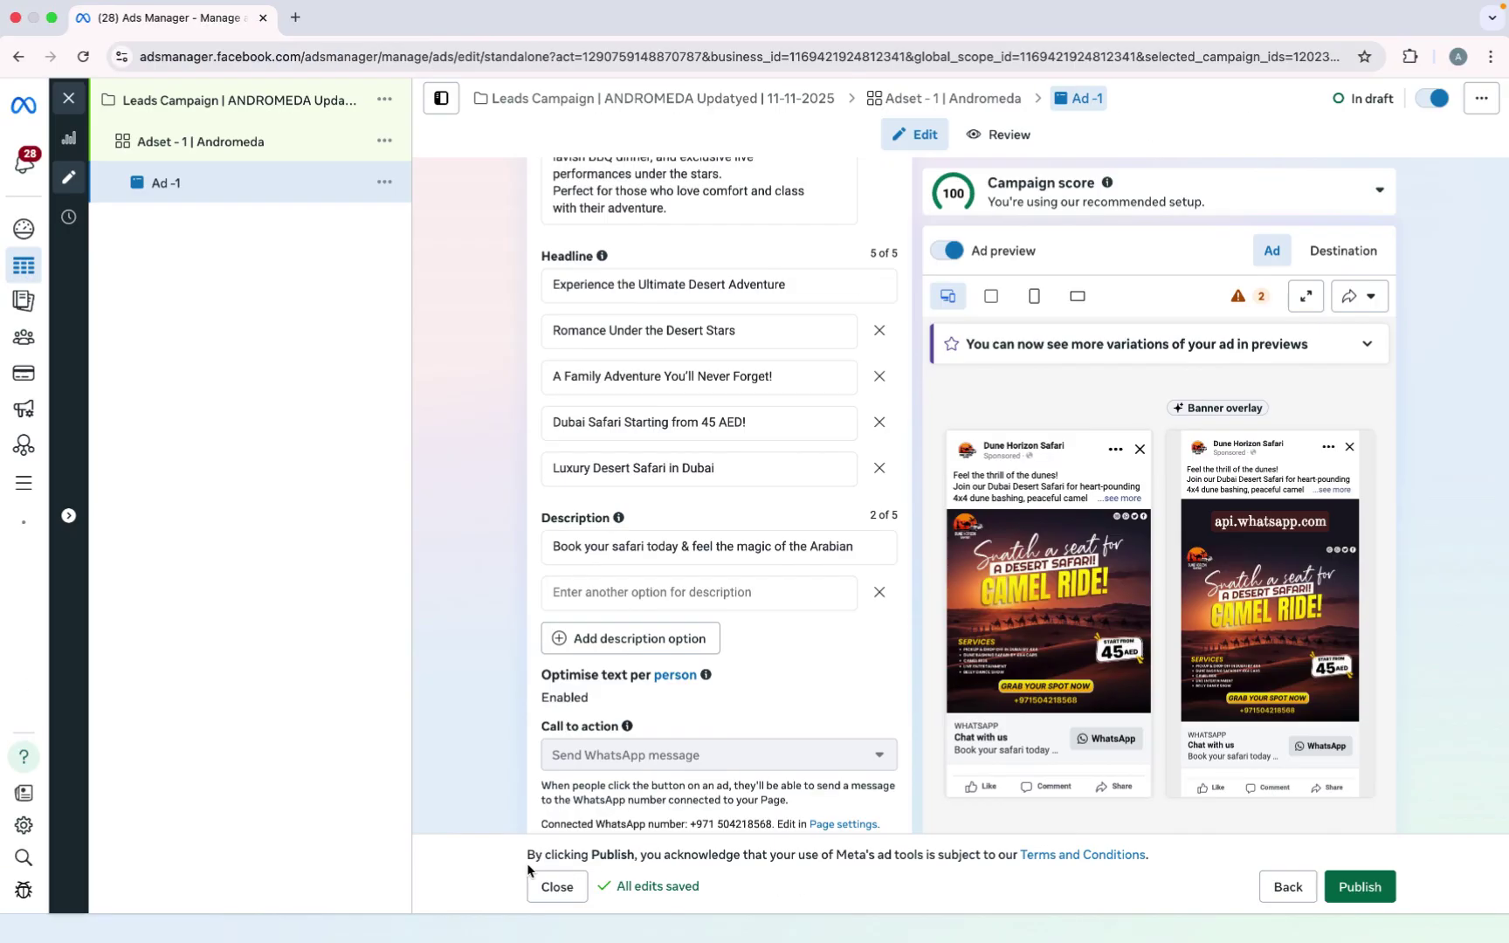
click(626, 592)
key(super+v)
key(ctrl+Left)
drag(623, 694, 271, 696)
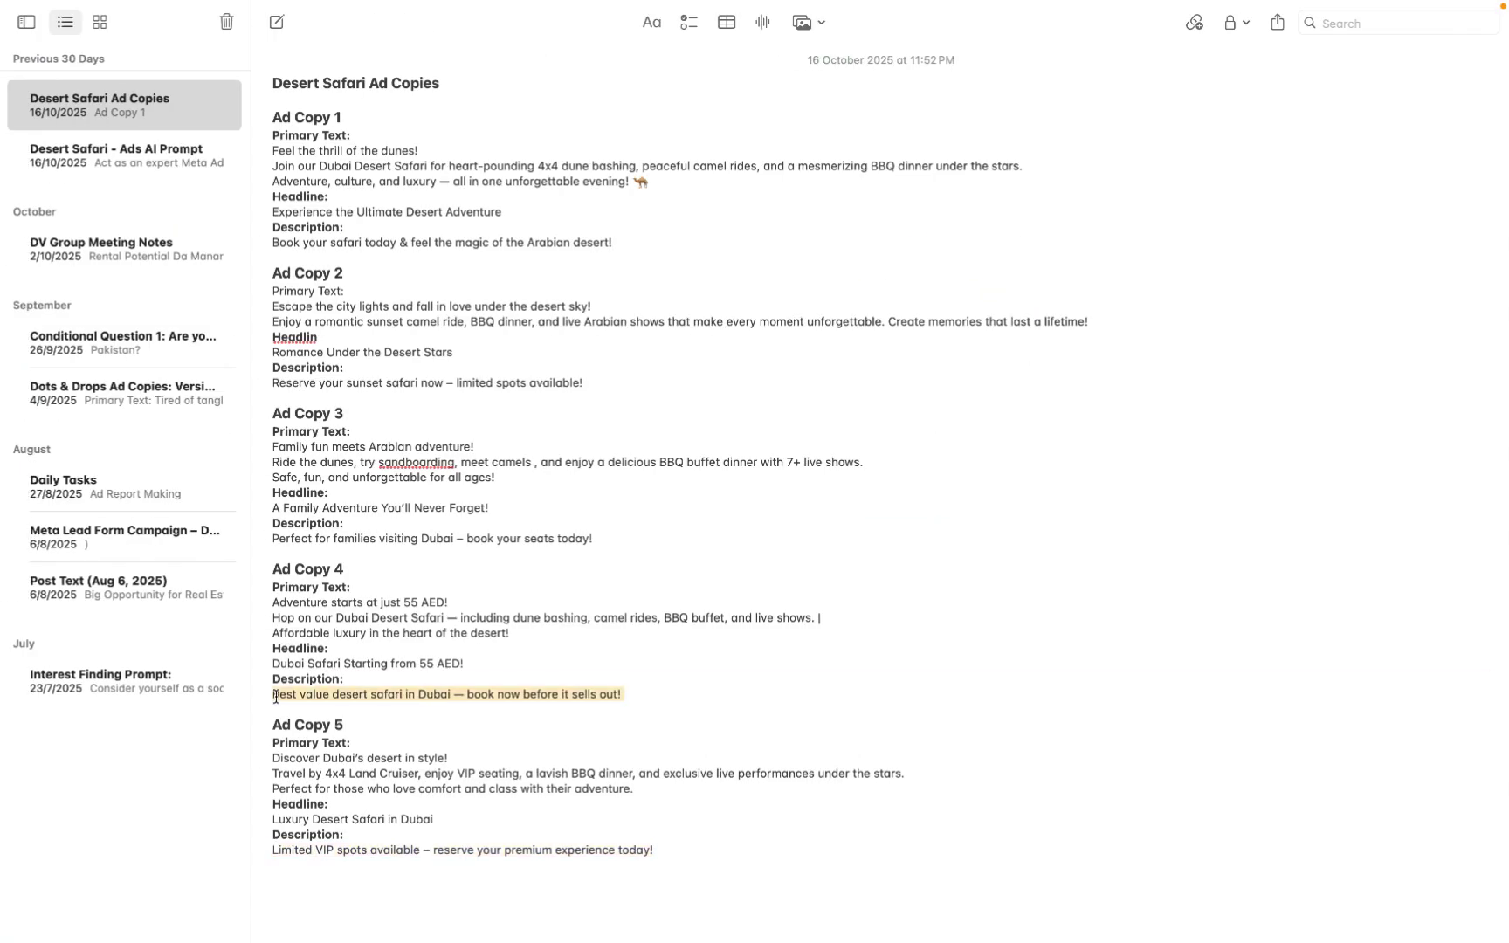
key(super+c)
key(ctrl+Right)
click(634, 654)
key(super+v)
click(634, 709)
- Complete five descriptions with Ad Copy 3's and Ad Copy 2's text, then check the WhatsApp call to action
key(ctrl+Left)
drag(612, 535, 249, 537)
key(super+c)
key(ctrl+Right)
click(640, 707)
key(super+v)
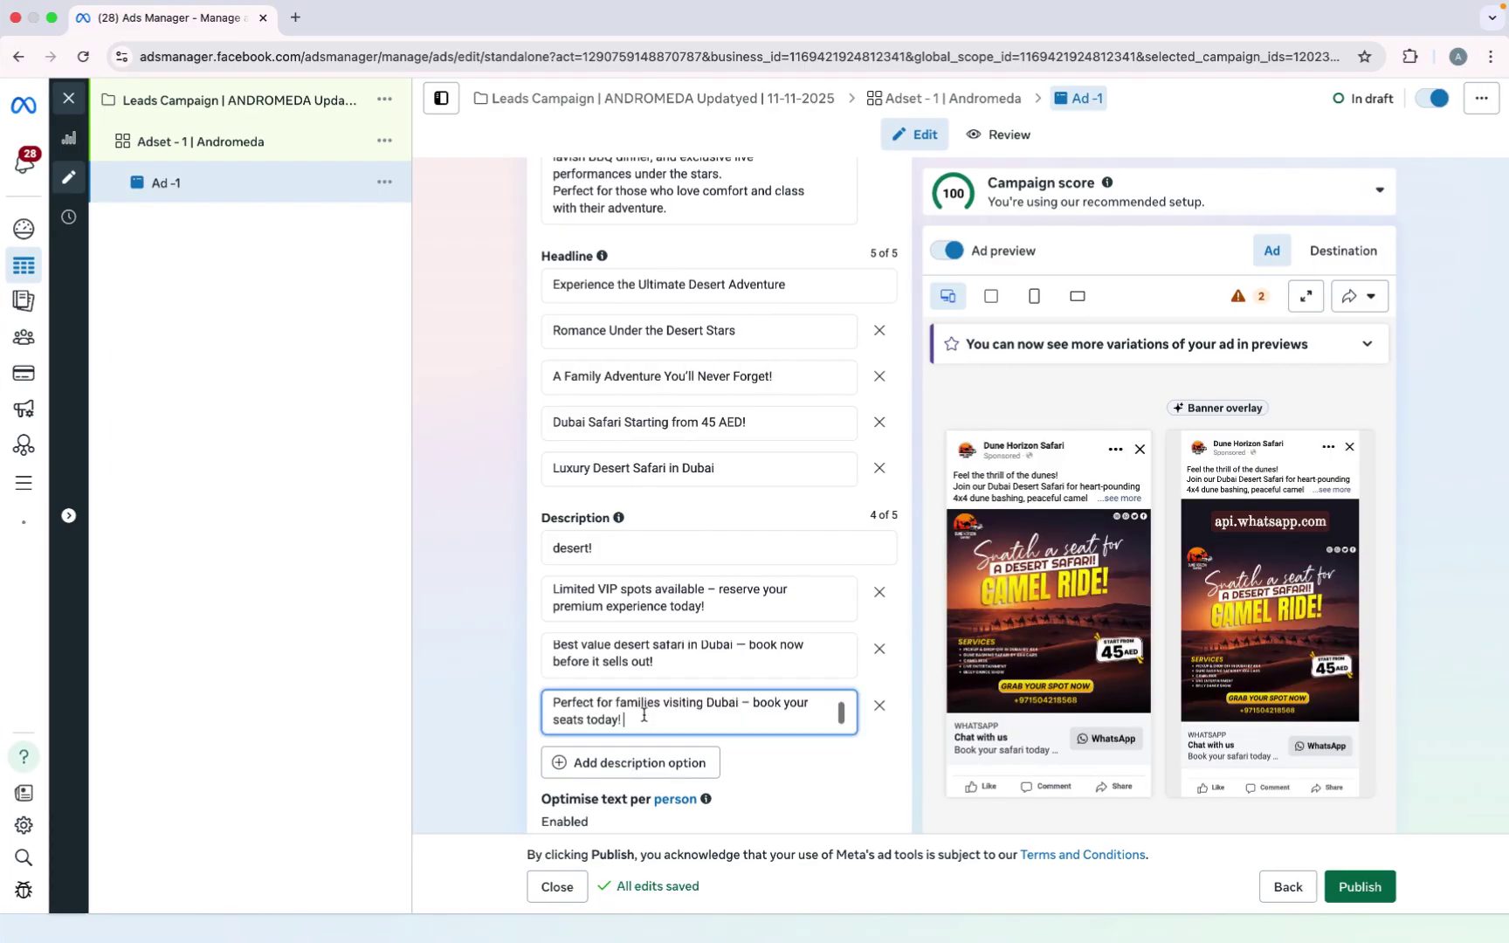
key(ctrl+Left)
drag(584, 382, 258, 386)
key(super+c)
key(ctrl+Right)
click(640, 761)
click(649, 762)
key(super+v)
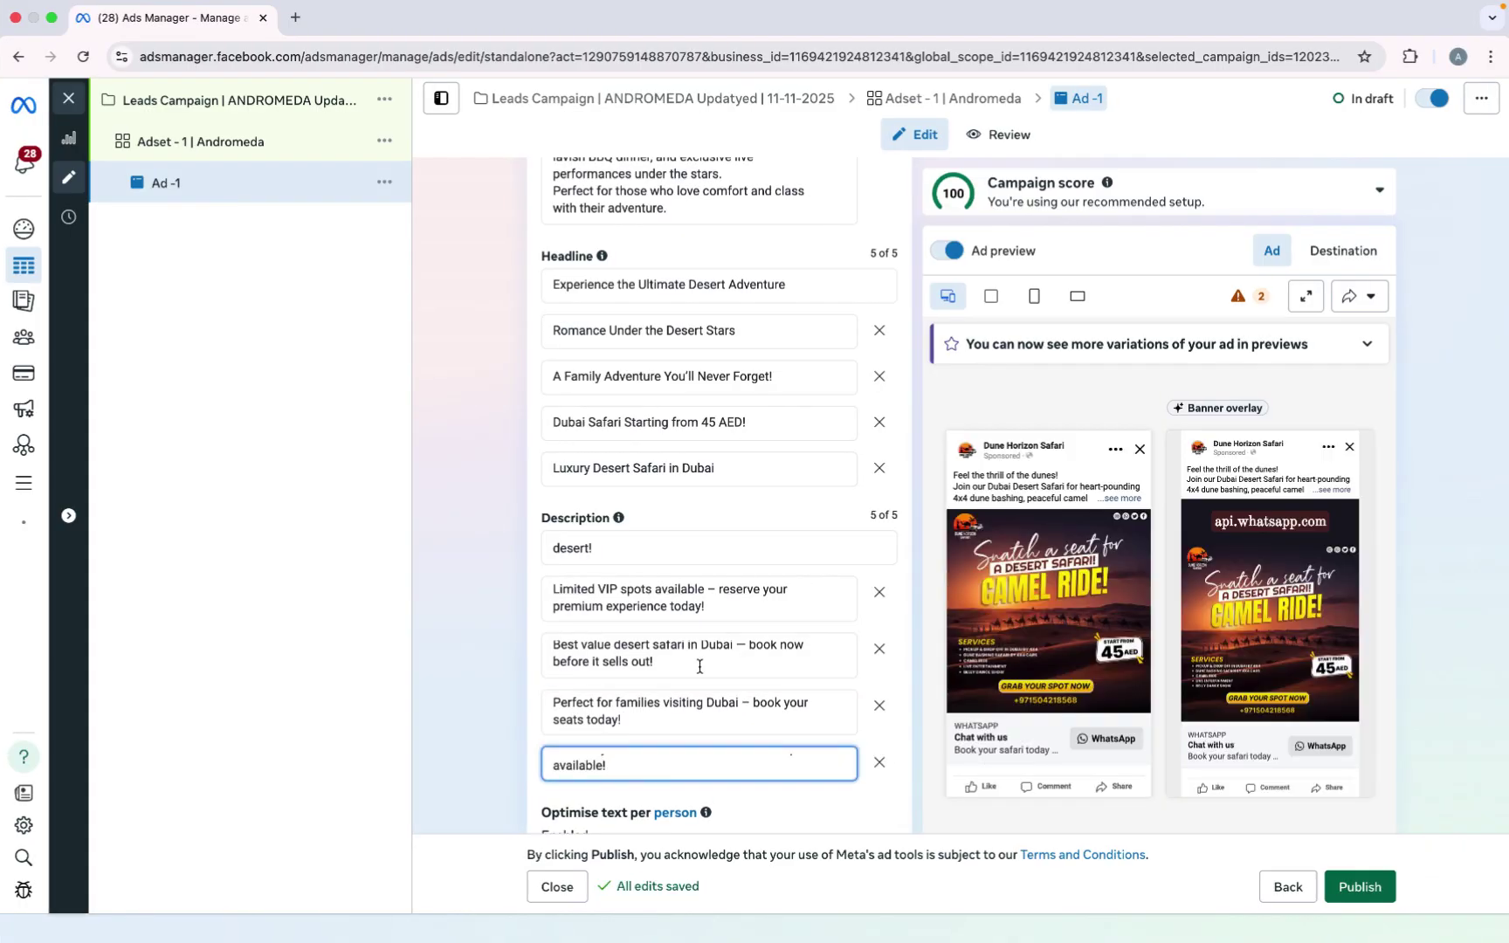
scroll(699, 666, up, 2)
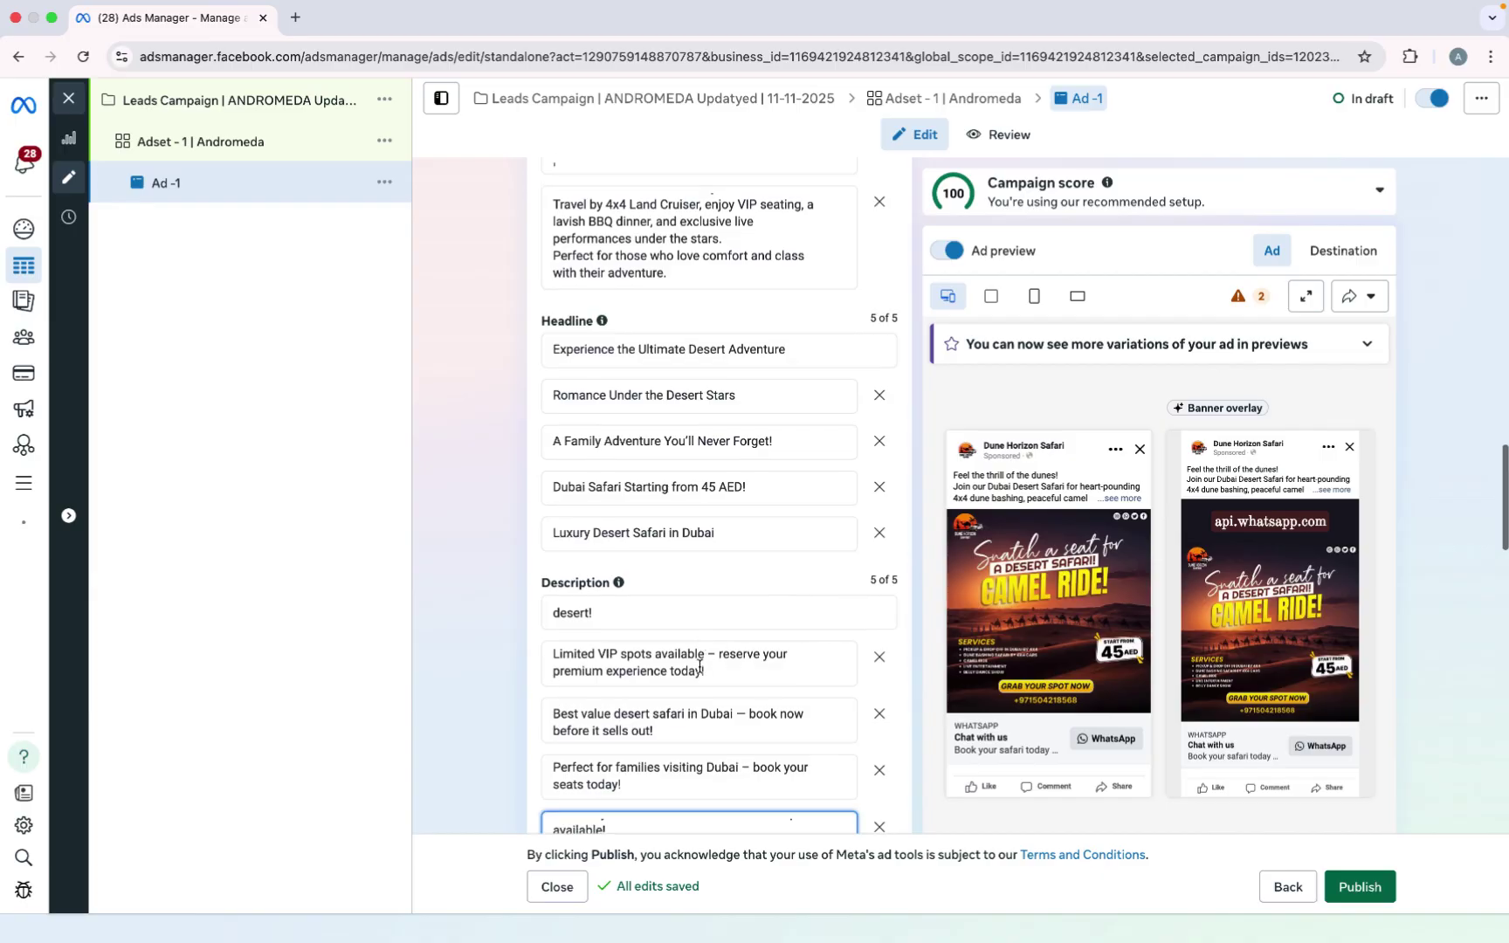
scroll(700, 667, down, 4)
scroll(700, 669, down, 8)
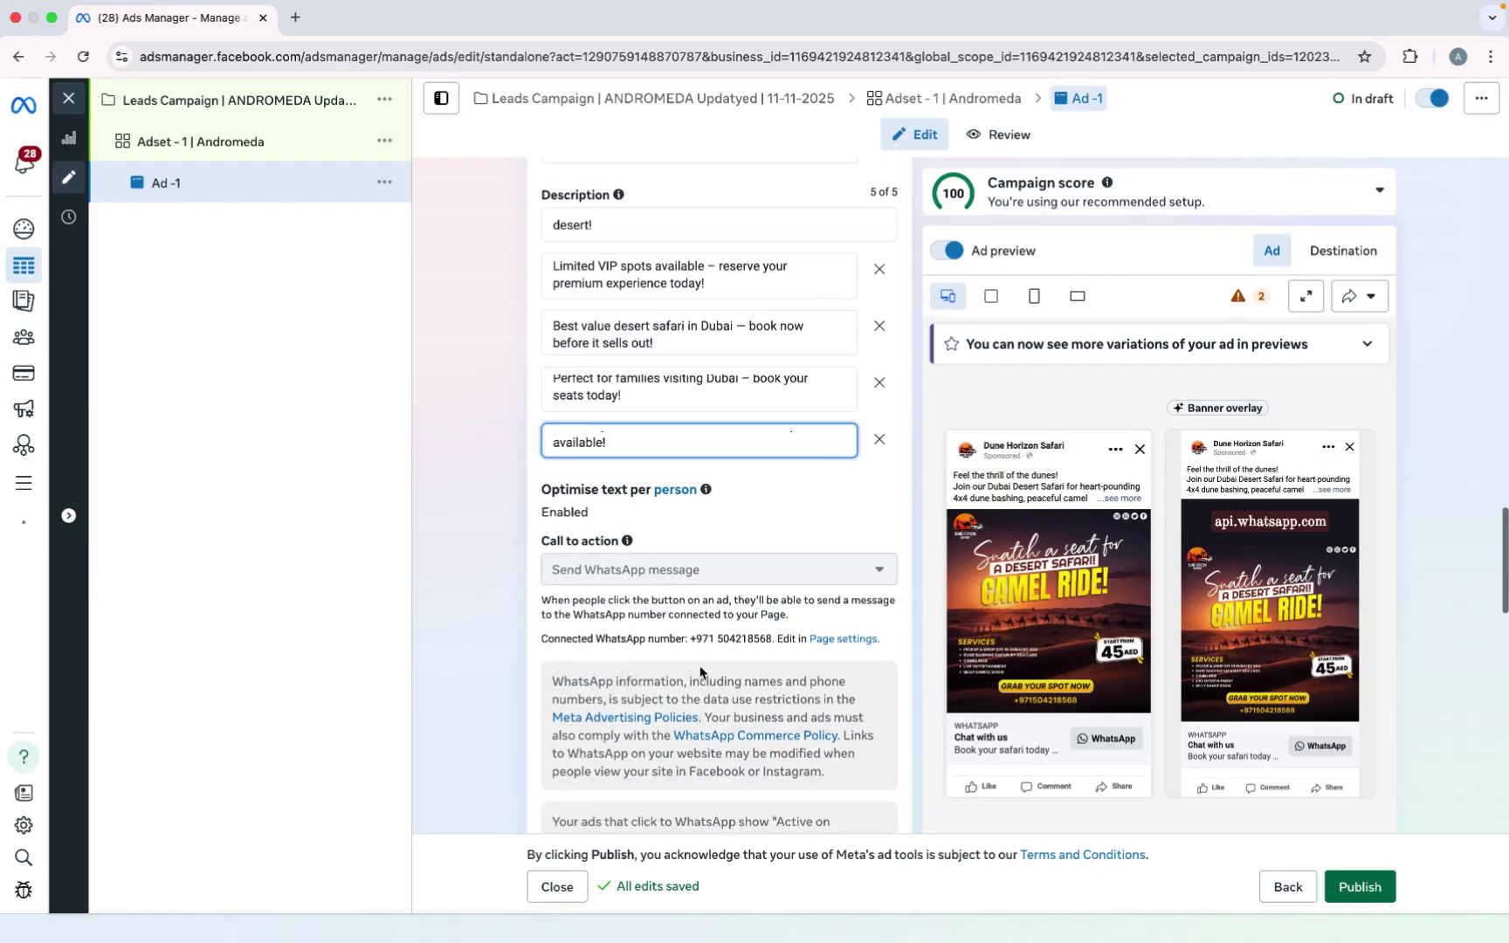
- Duplicate Ad -1 with the number of copies set to six
click(384, 181)
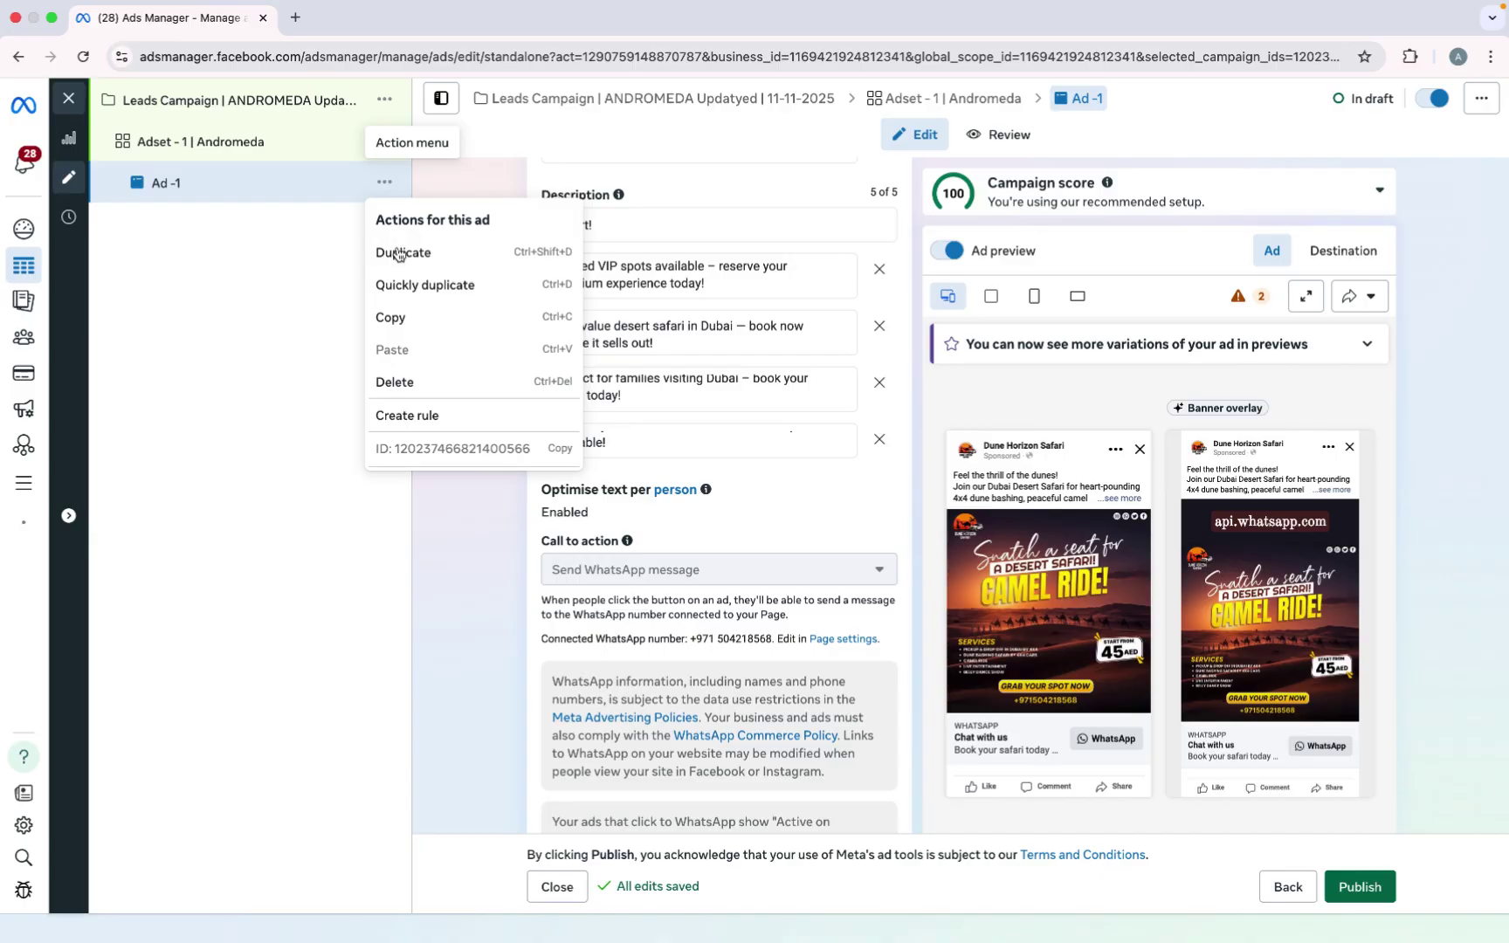
click(399, 254)
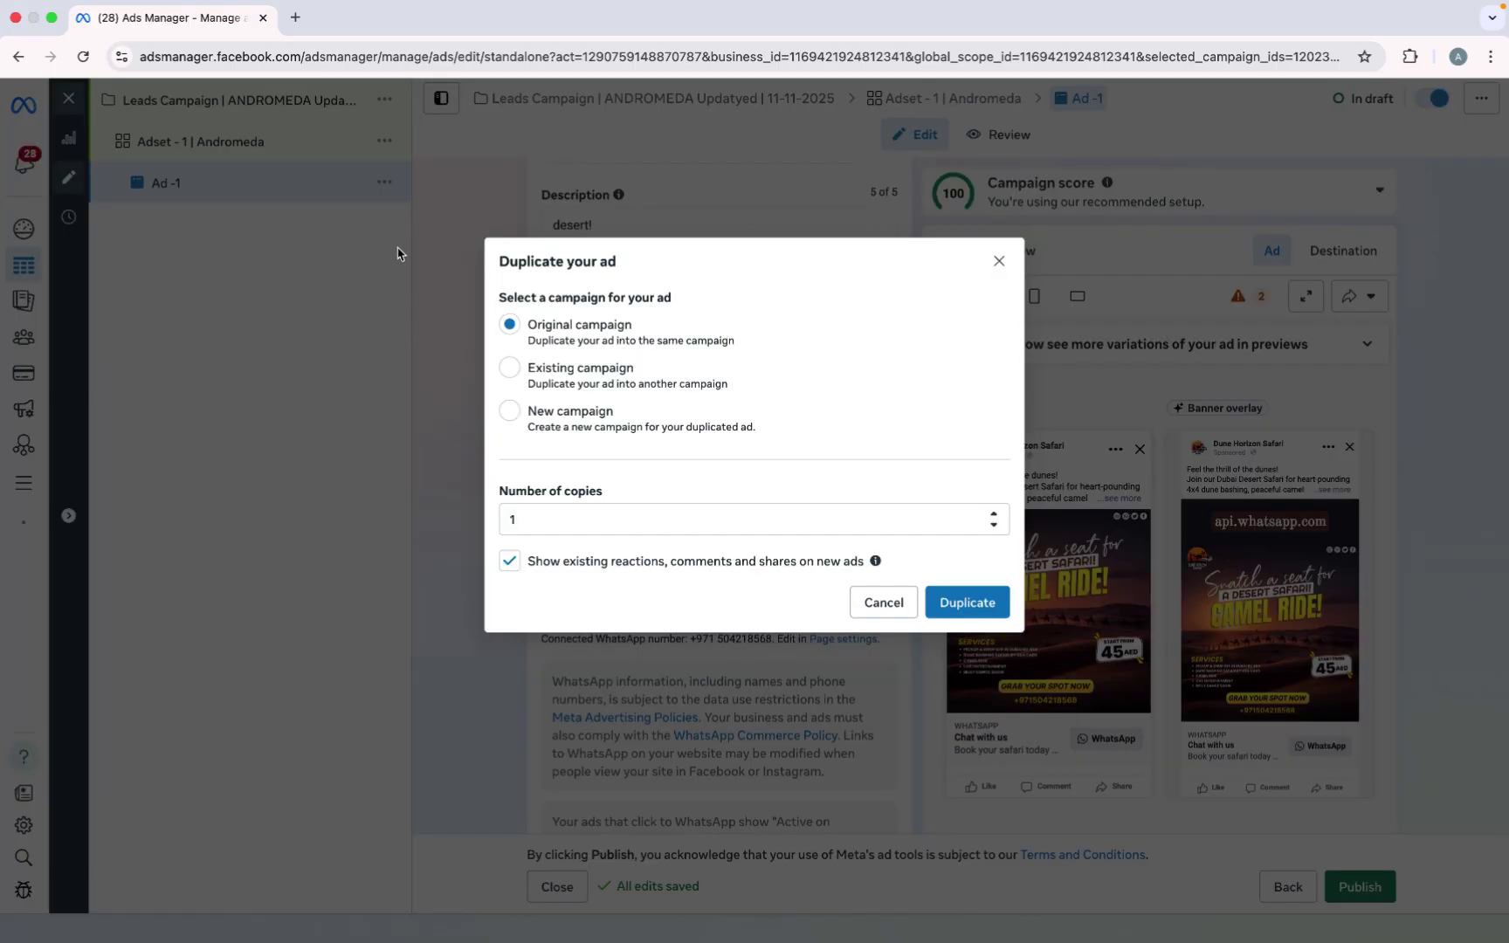
click(993, 515)
click(993, 515)
click(993, 515)
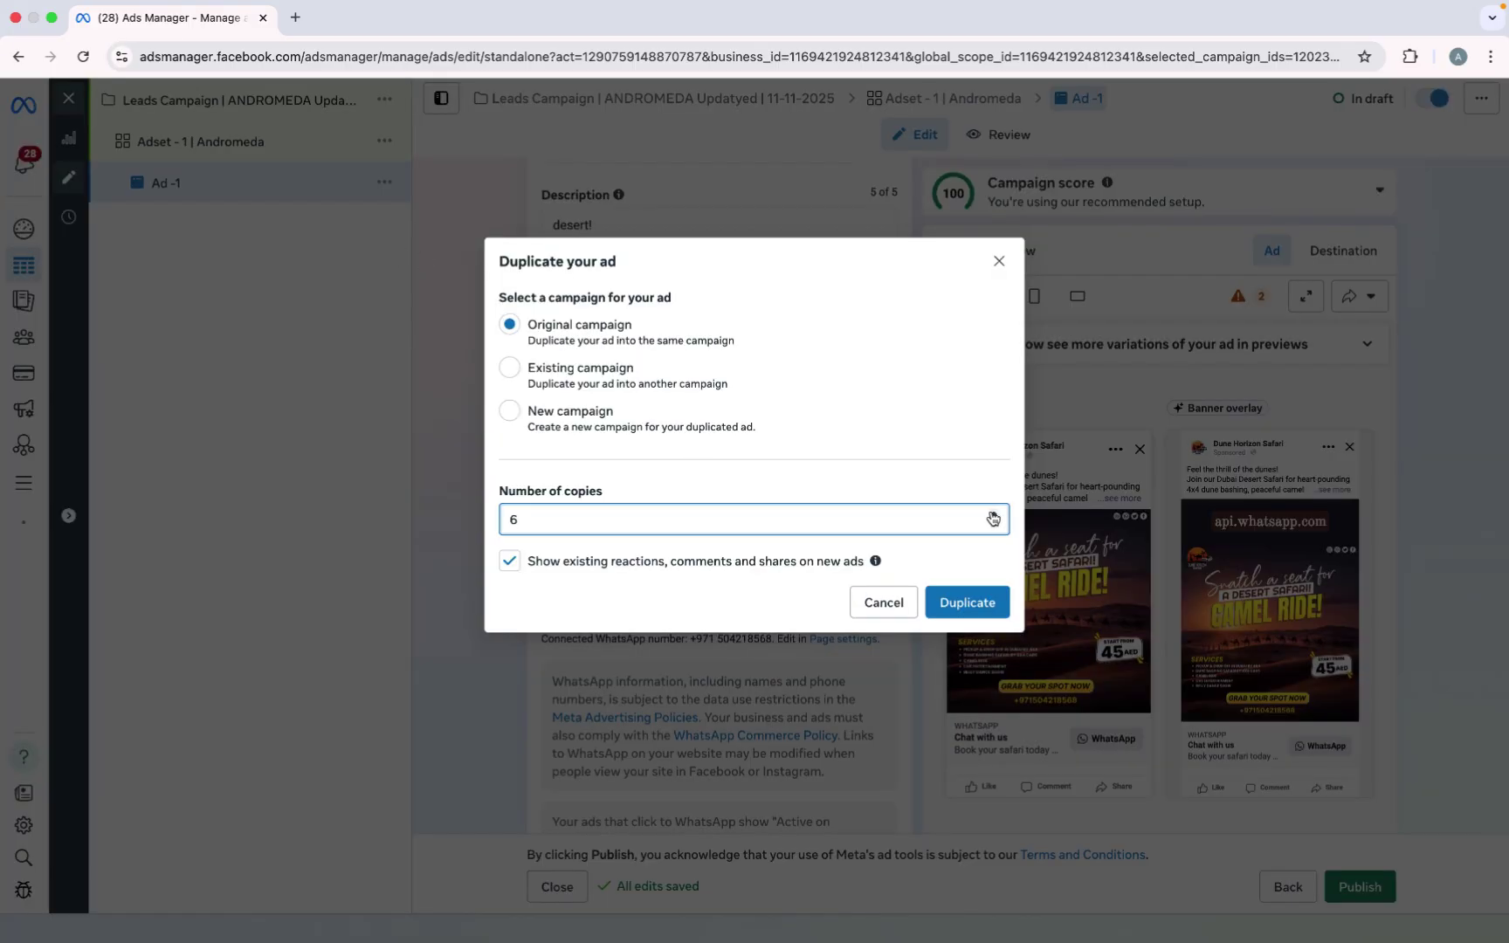
click(993, 516)
click(991, 610)
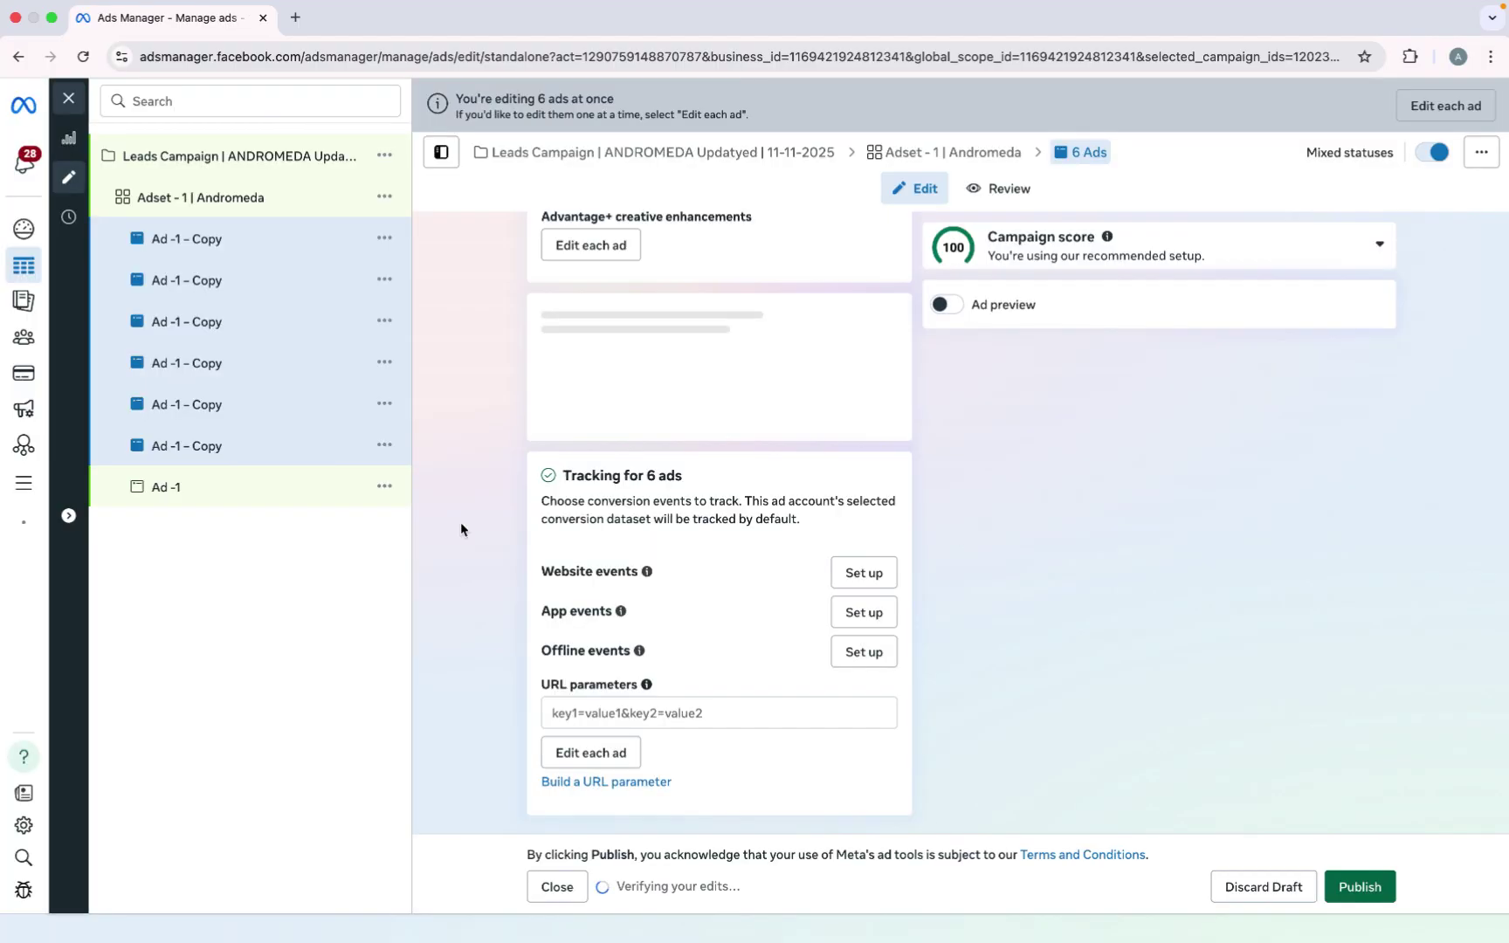
- Rename the three lowest 'Ad -1 – Copy' entries to Ad -2, Ad -3 and Ad -4
double_click(218, 446)
click(216, 446)
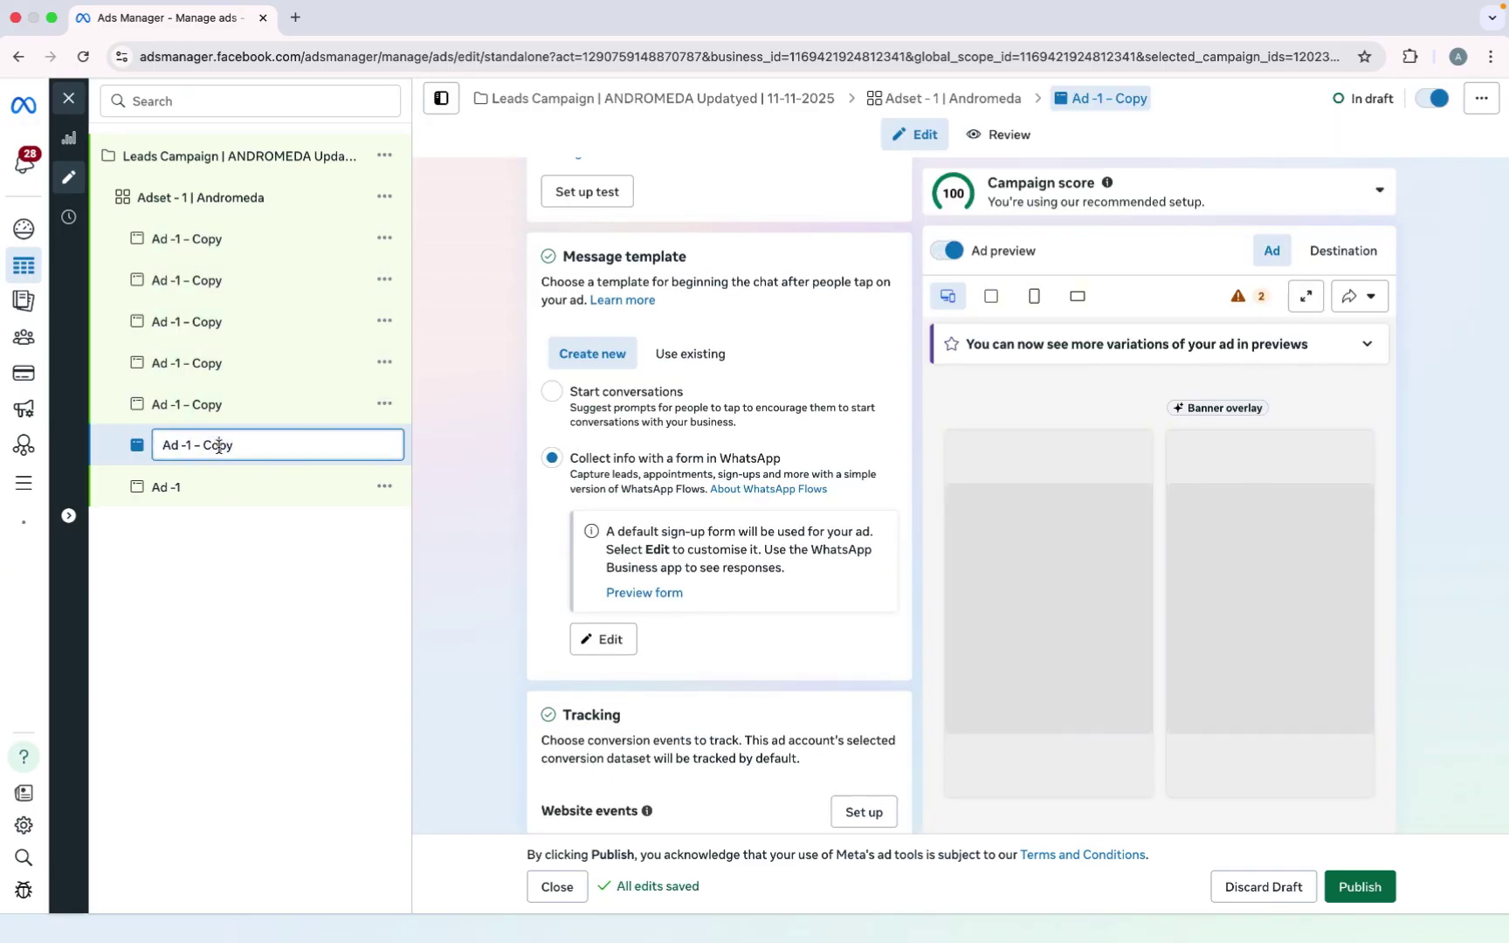
double_click(220, 445)
click(254, 443)
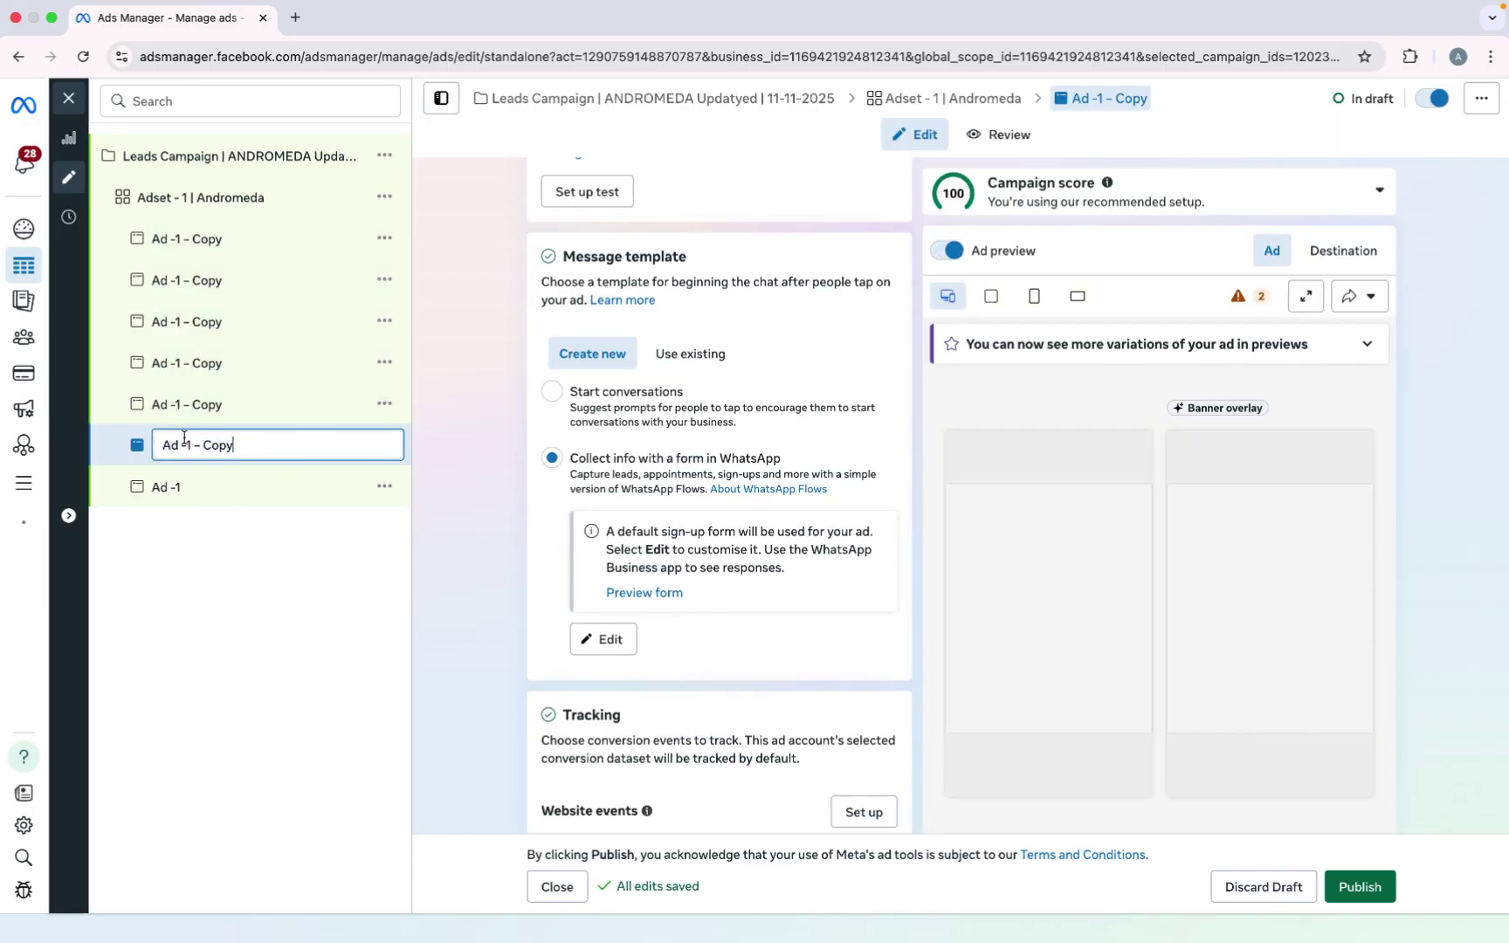
drag(183, 444, 236, 398)
key(BackSpace)
text(2)
double_click(214, 404)
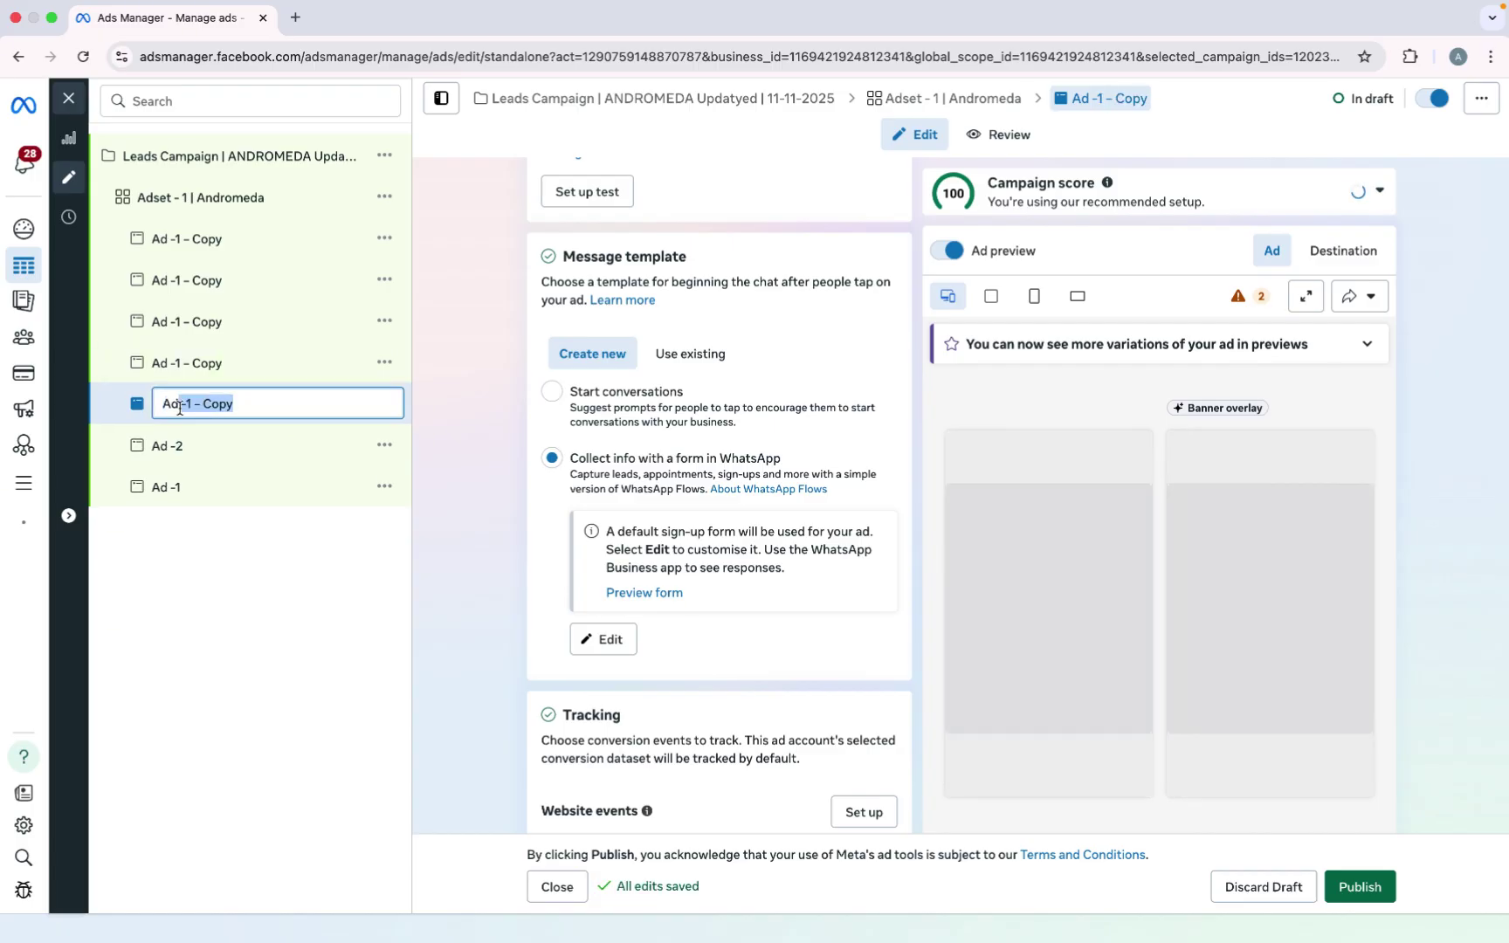
text(-1 -)
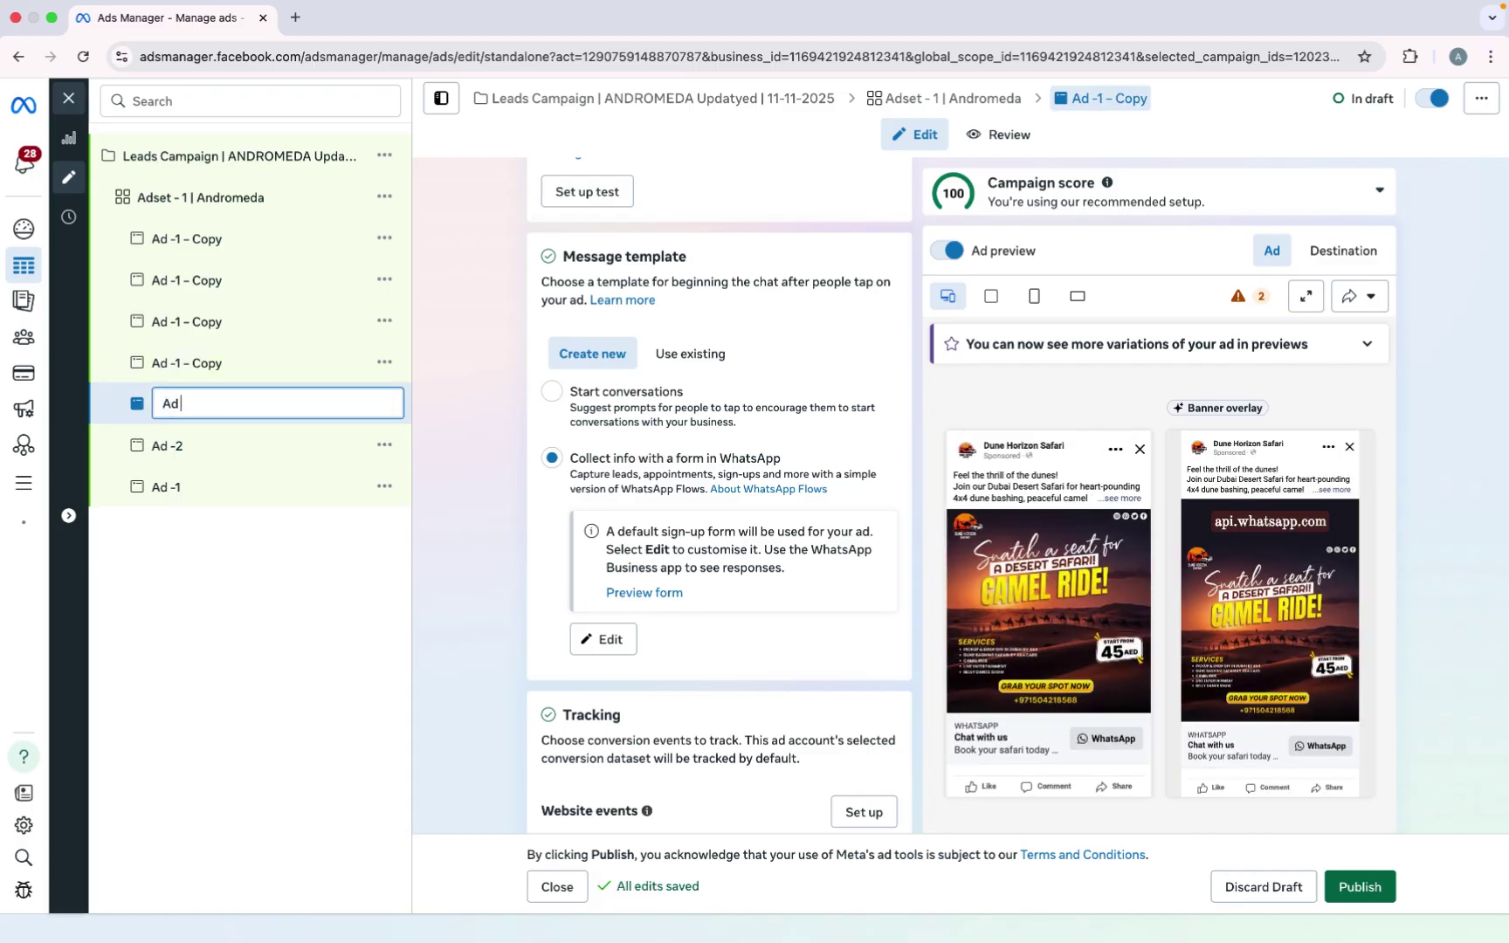
double_click(214, 363)
drag(185, 362, 247, 361)
key(BackSpace)
text(4)
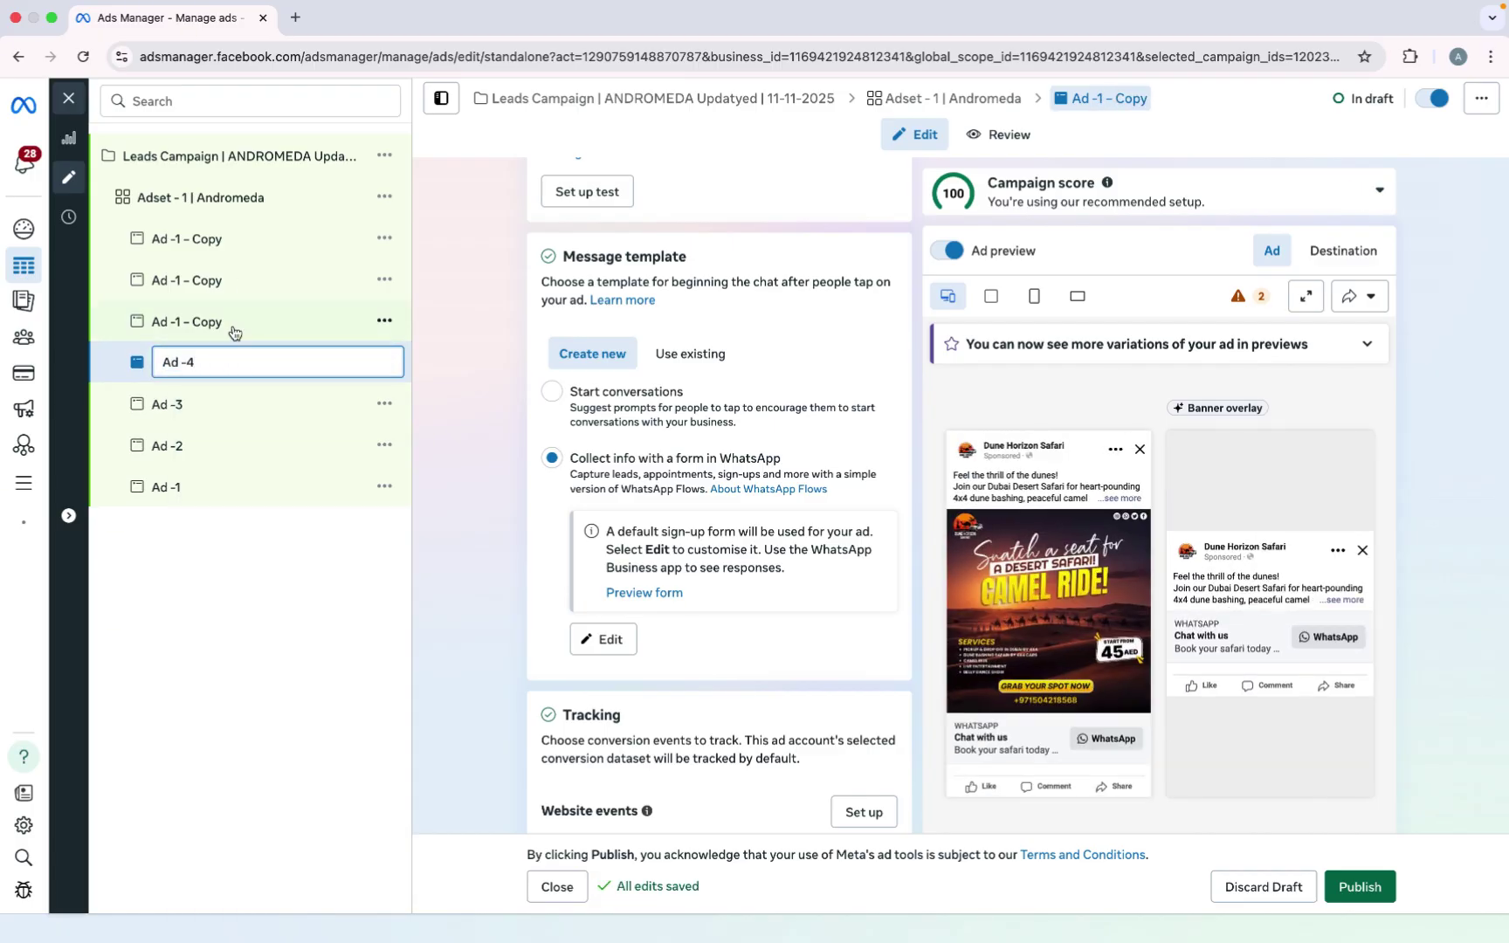
- Rename the remaining three copies to Ad -5, Ad -6 and Ad -7
double_click(233, 322)
drag(185, 321, 233, 279)
key(BackSpace)
text(5)
double_click(204, 279)
key(BackSpace)
text(6)
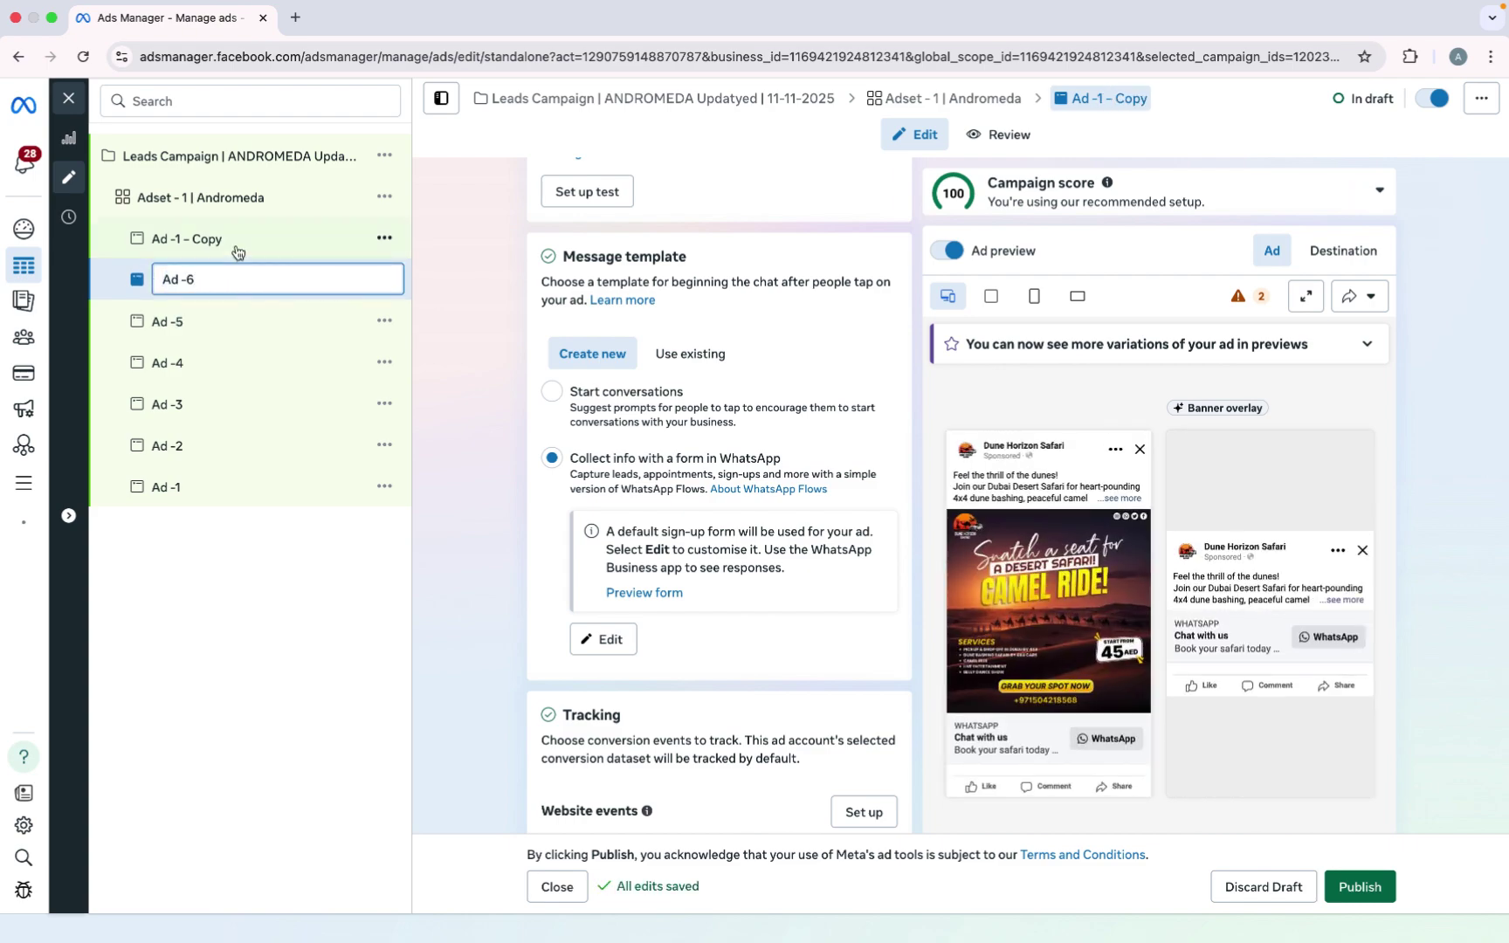
double_click(232, 242)
click(225, 240)
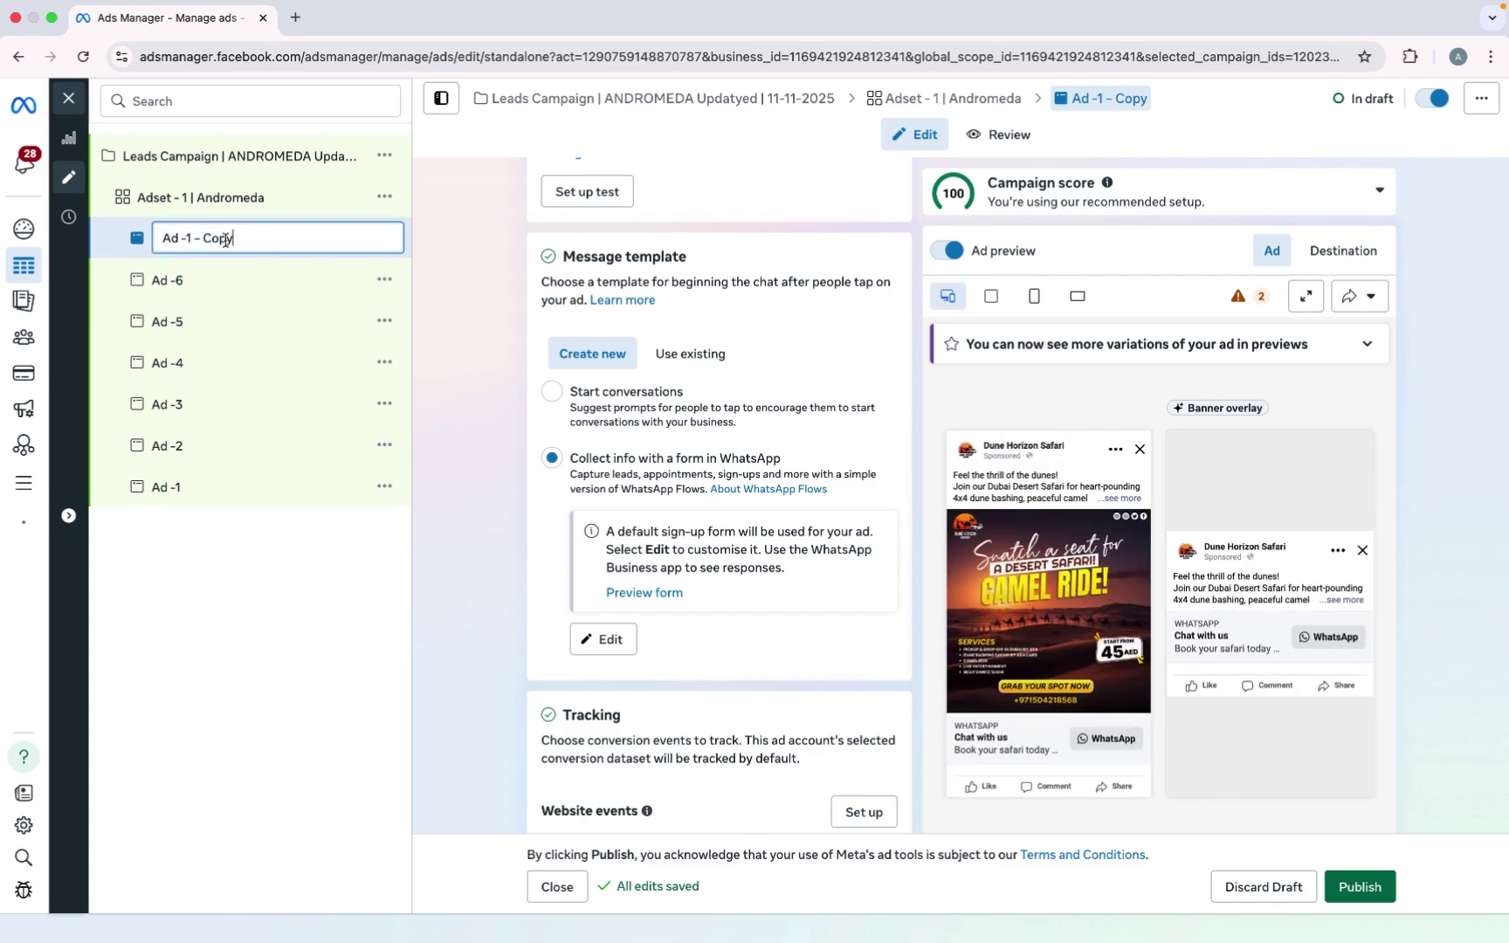
double_click(225, 240)
key(BackSpace)
key(BackSpace)
key(BackSpace)
key(BackSpace)
key(BackSpace)
key(BackSpace)
key(BackSpace)
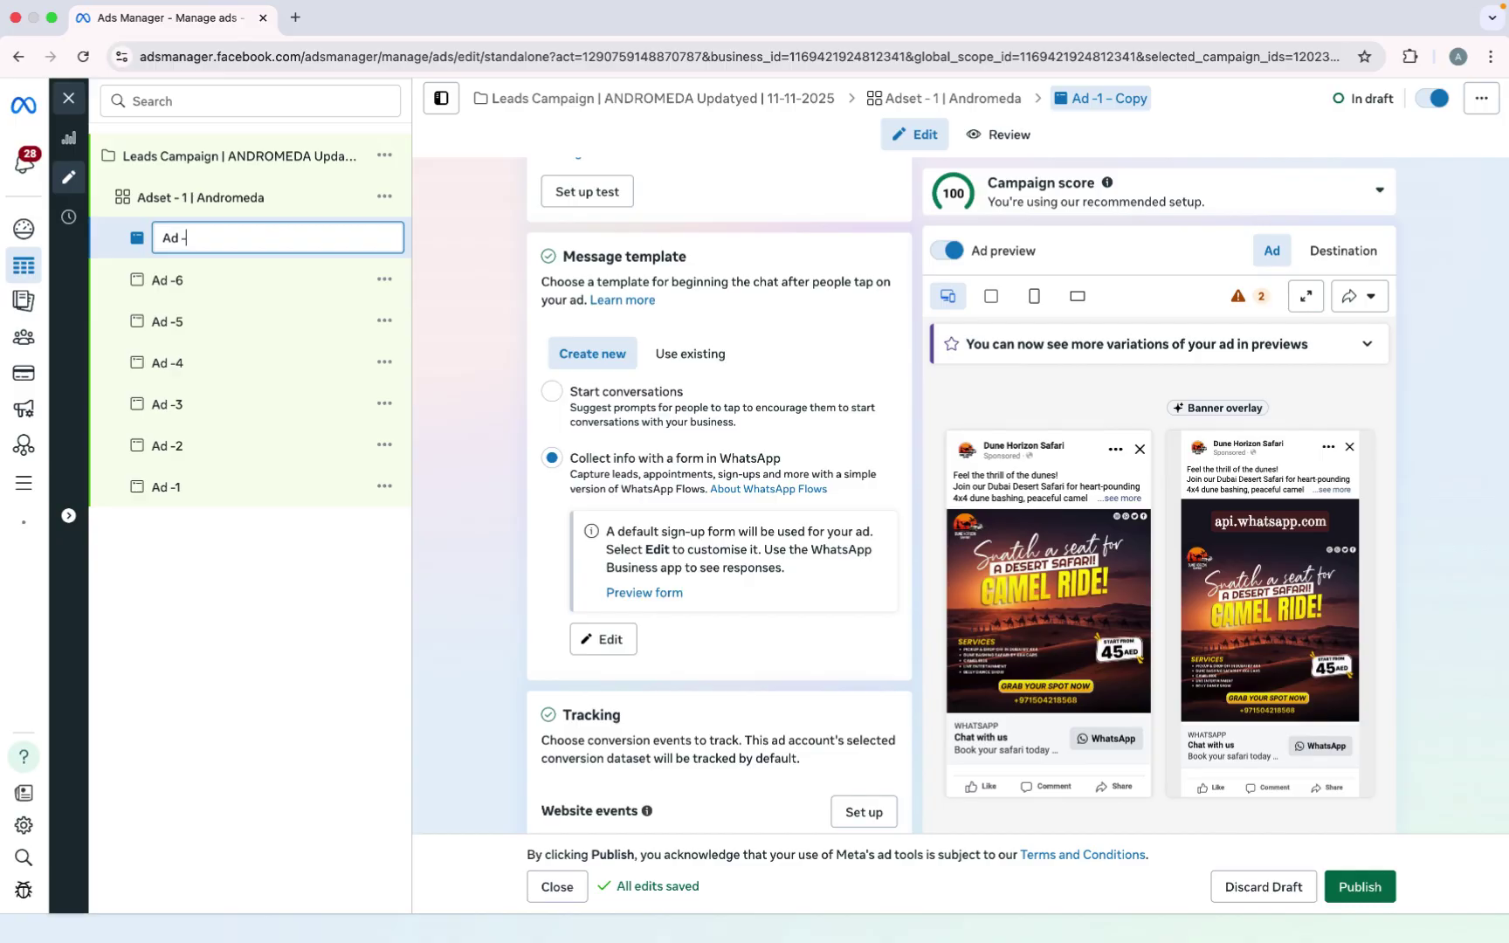
text(7)
click(167, 445)
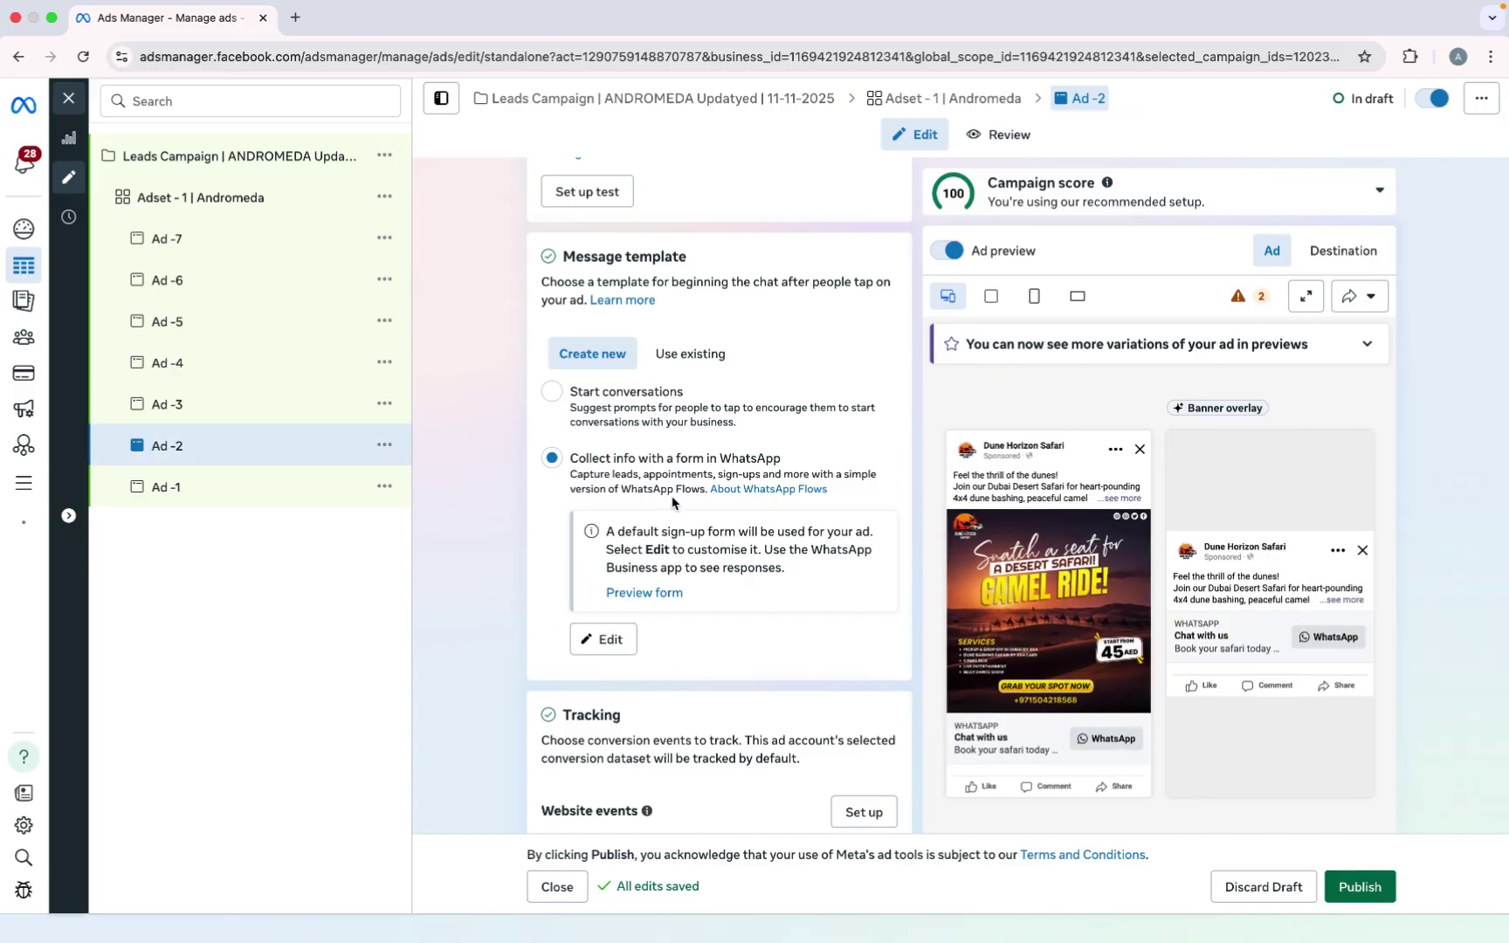
- Swap Ad -2's camel-ride image for the Adventure dune buggy image and save the creative
scroll(856, 316, up, 15)
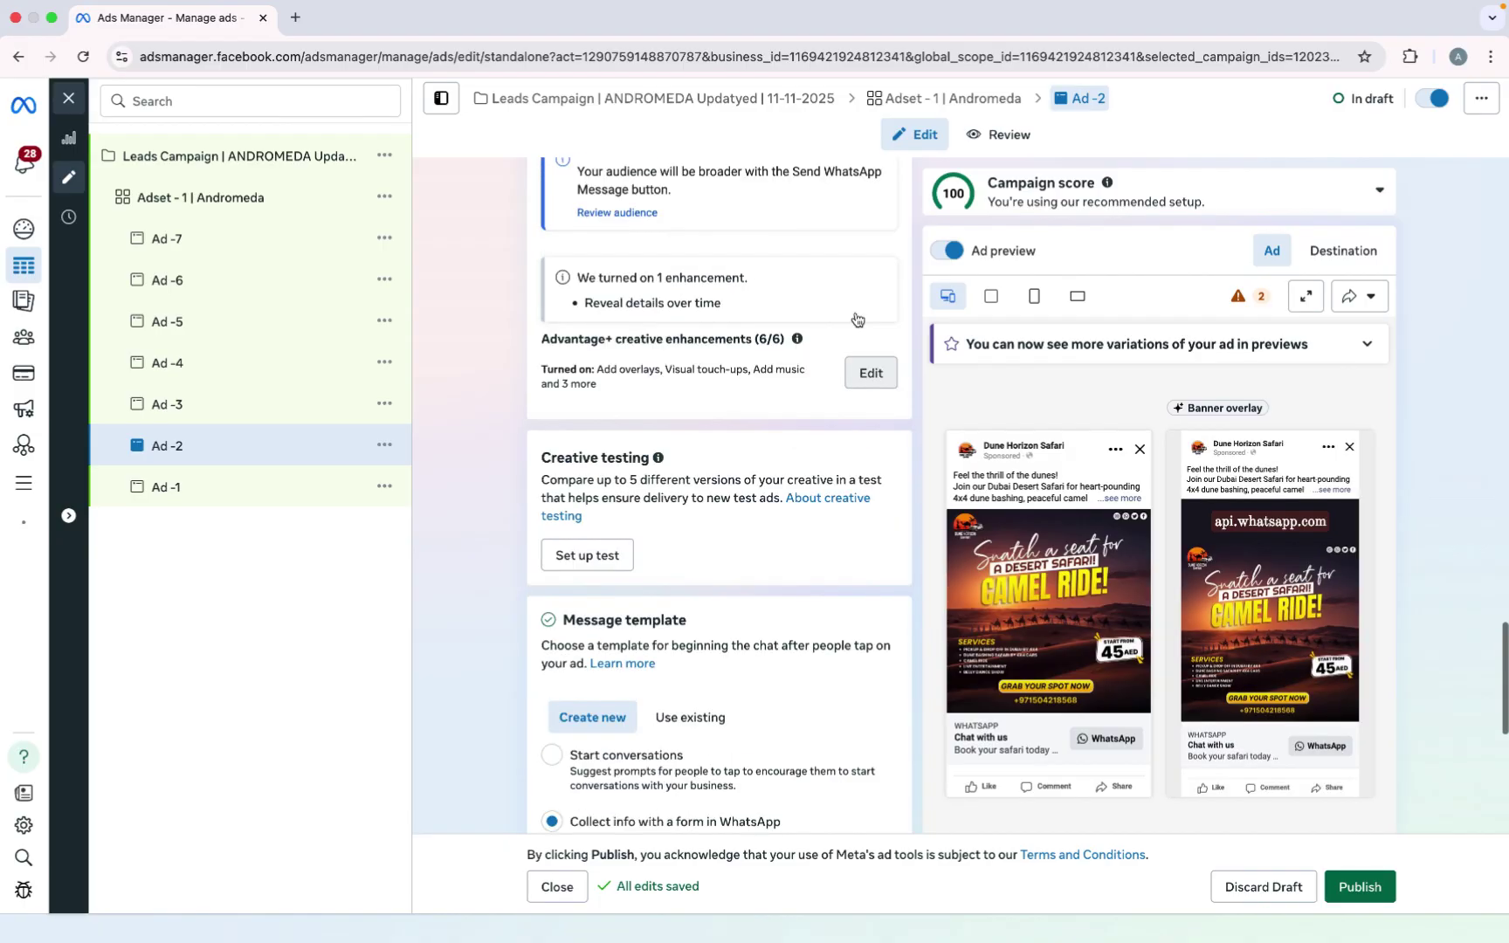
scroll(856, 318, up, 15)
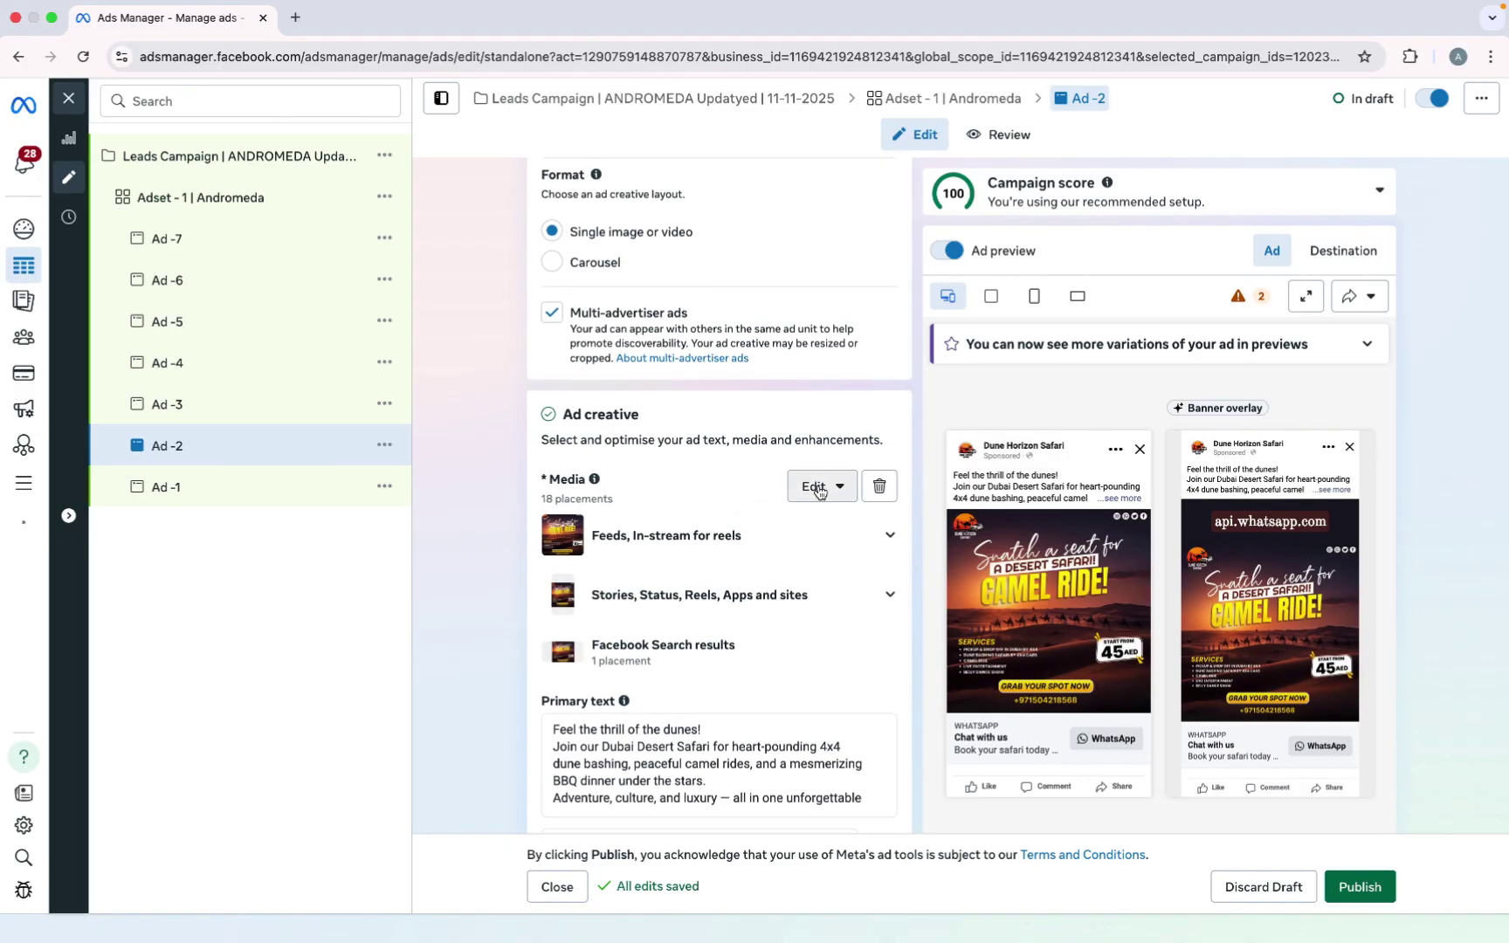
click(818, 489)
click(811, 540)
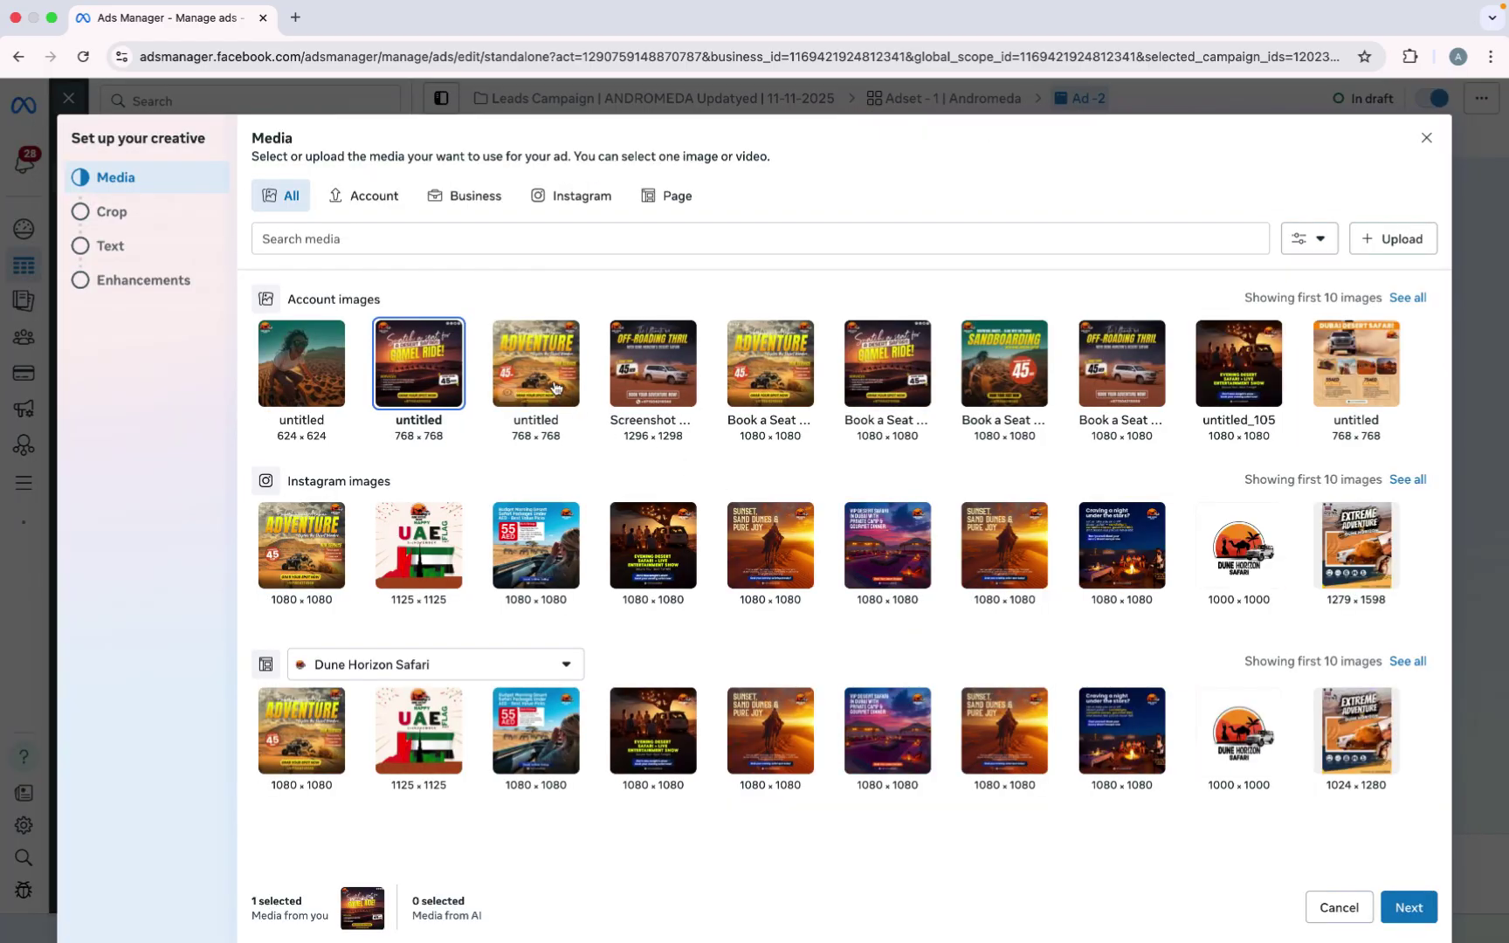
click(554, 388)
click(1420, 912)
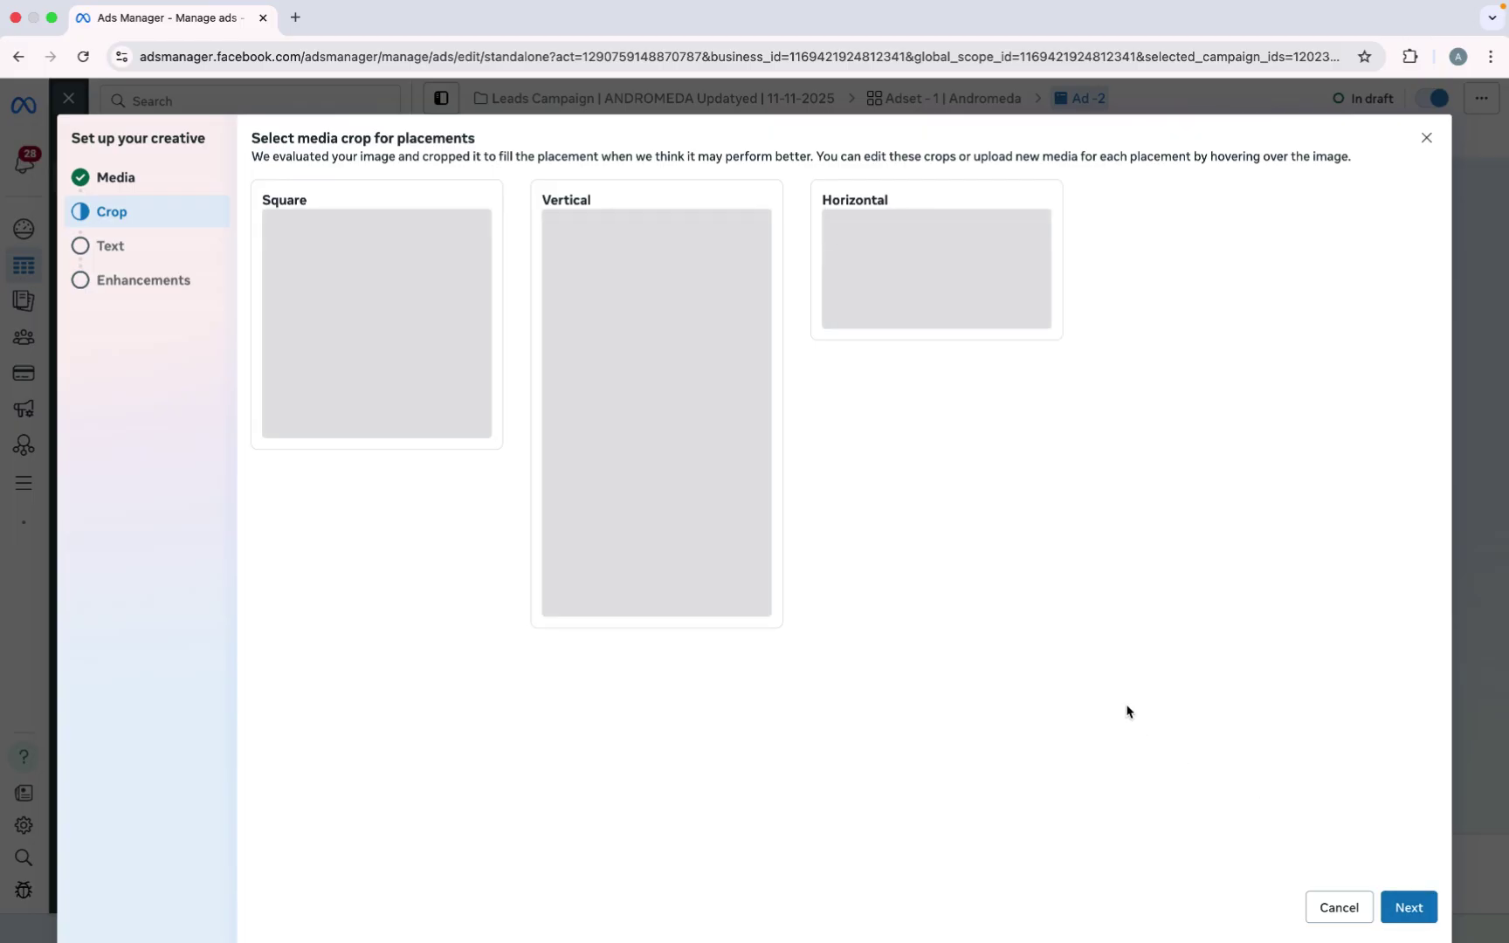
click(1433, 916)
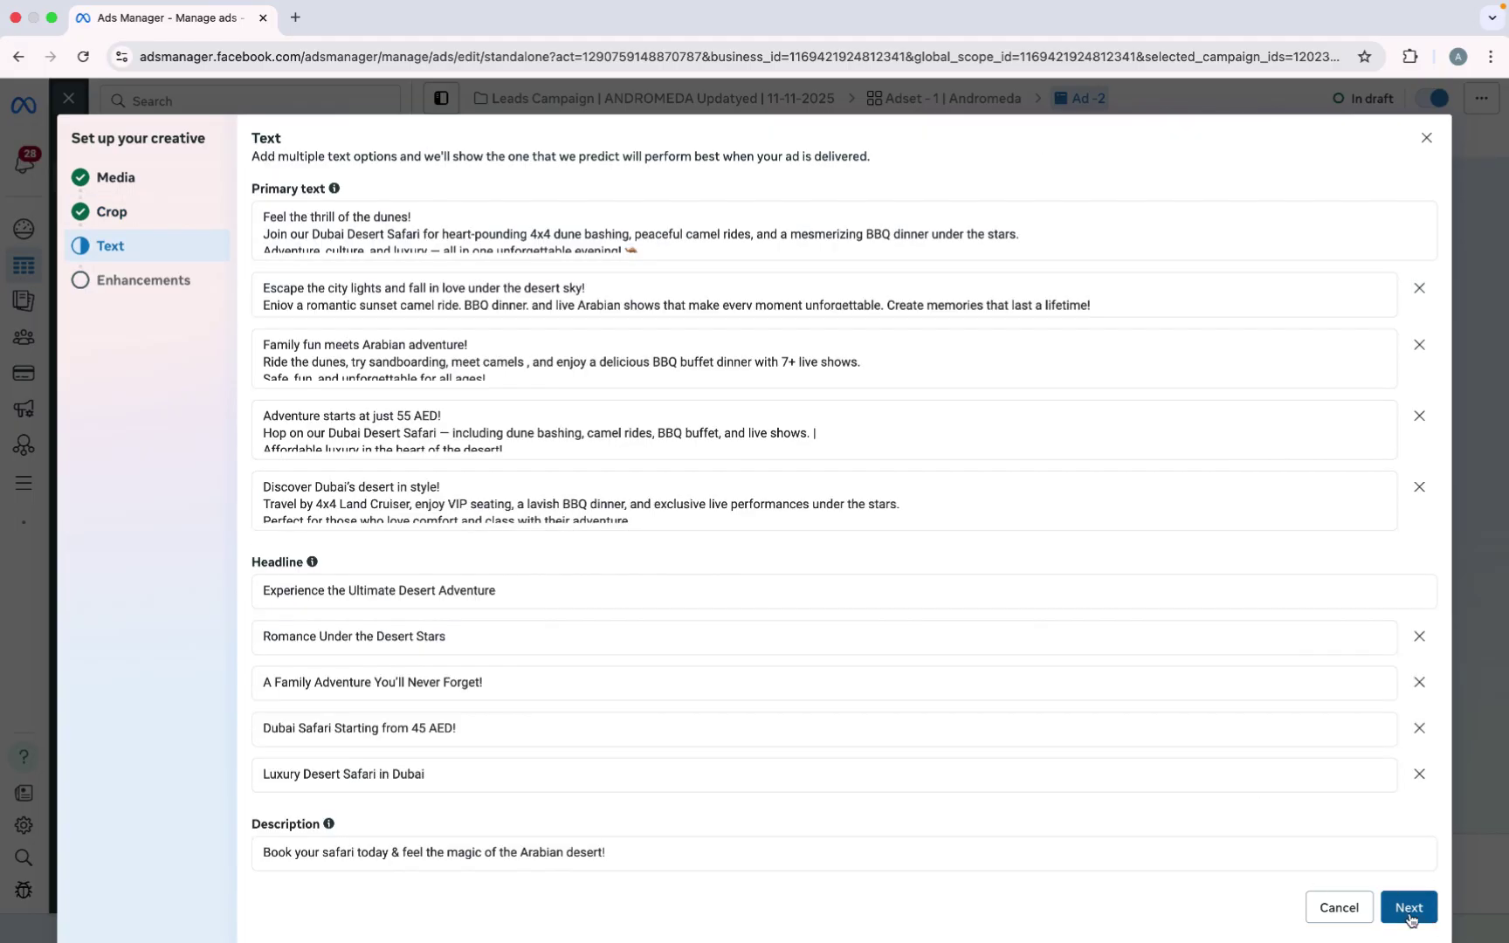
click(1410, 910)
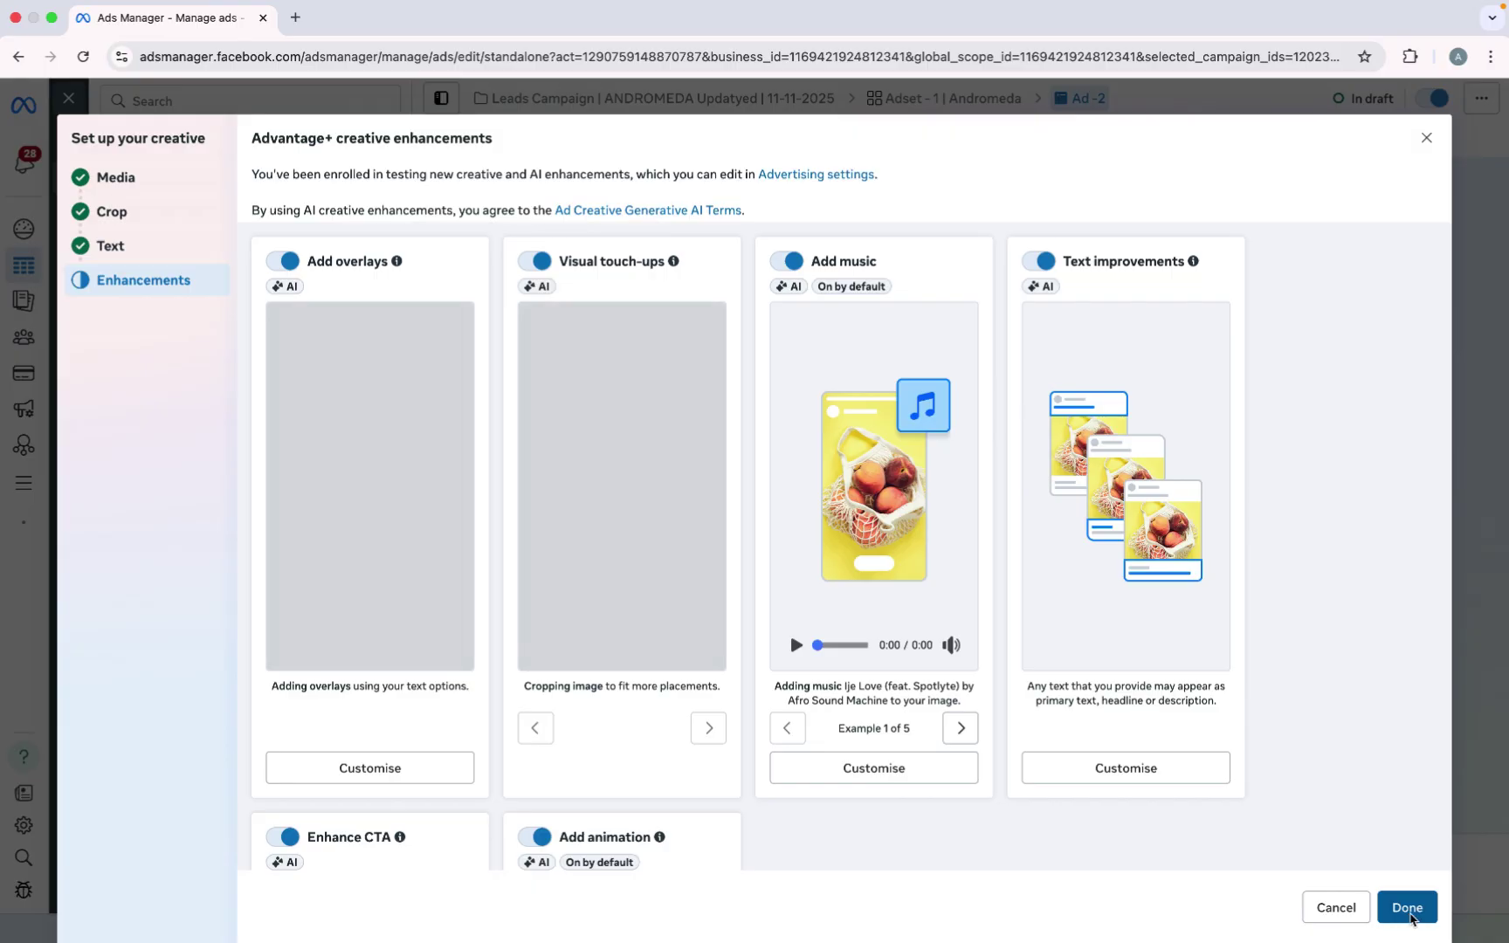
click(1407, 908)
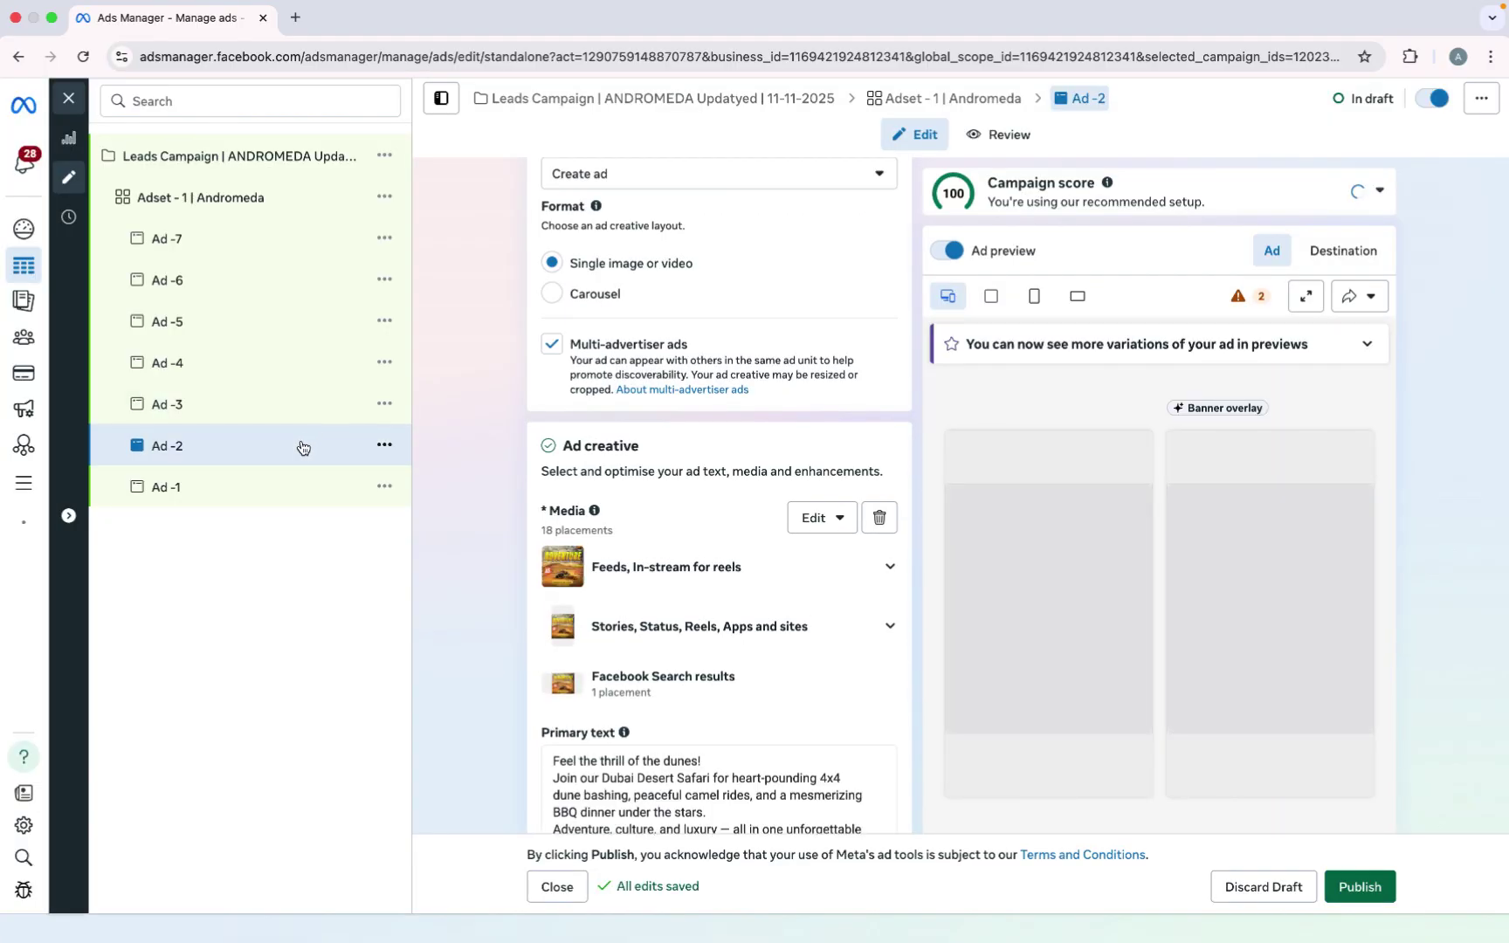
- Reopen Ad -1 and review its camel-ride image, five primary texts, headlines and descriptions
click(260, 488)
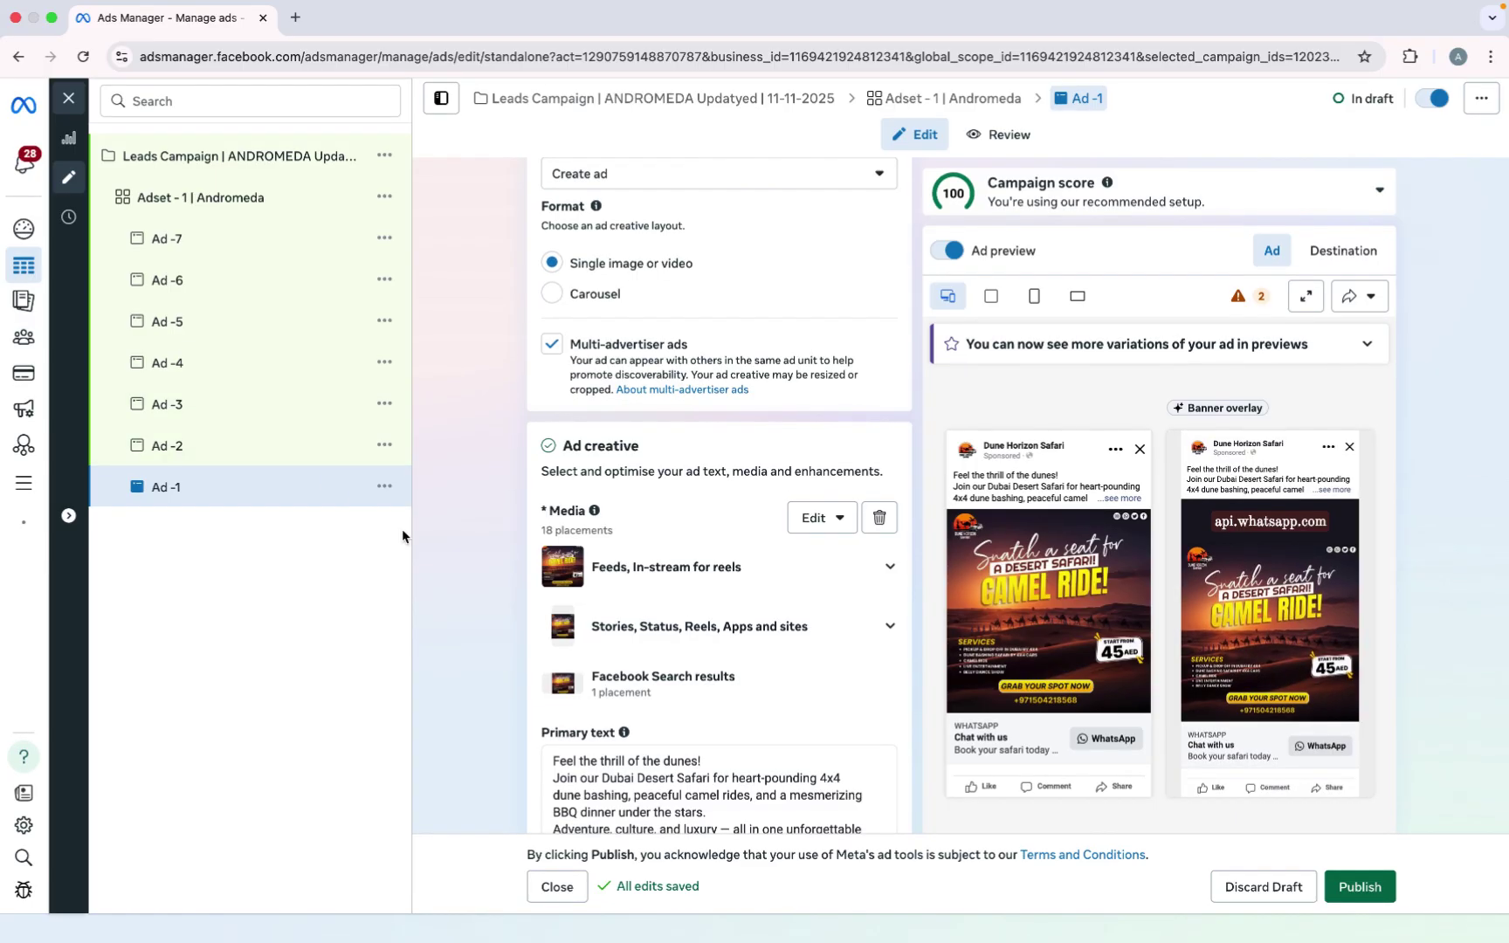
scroll(527, 596, down, 5)
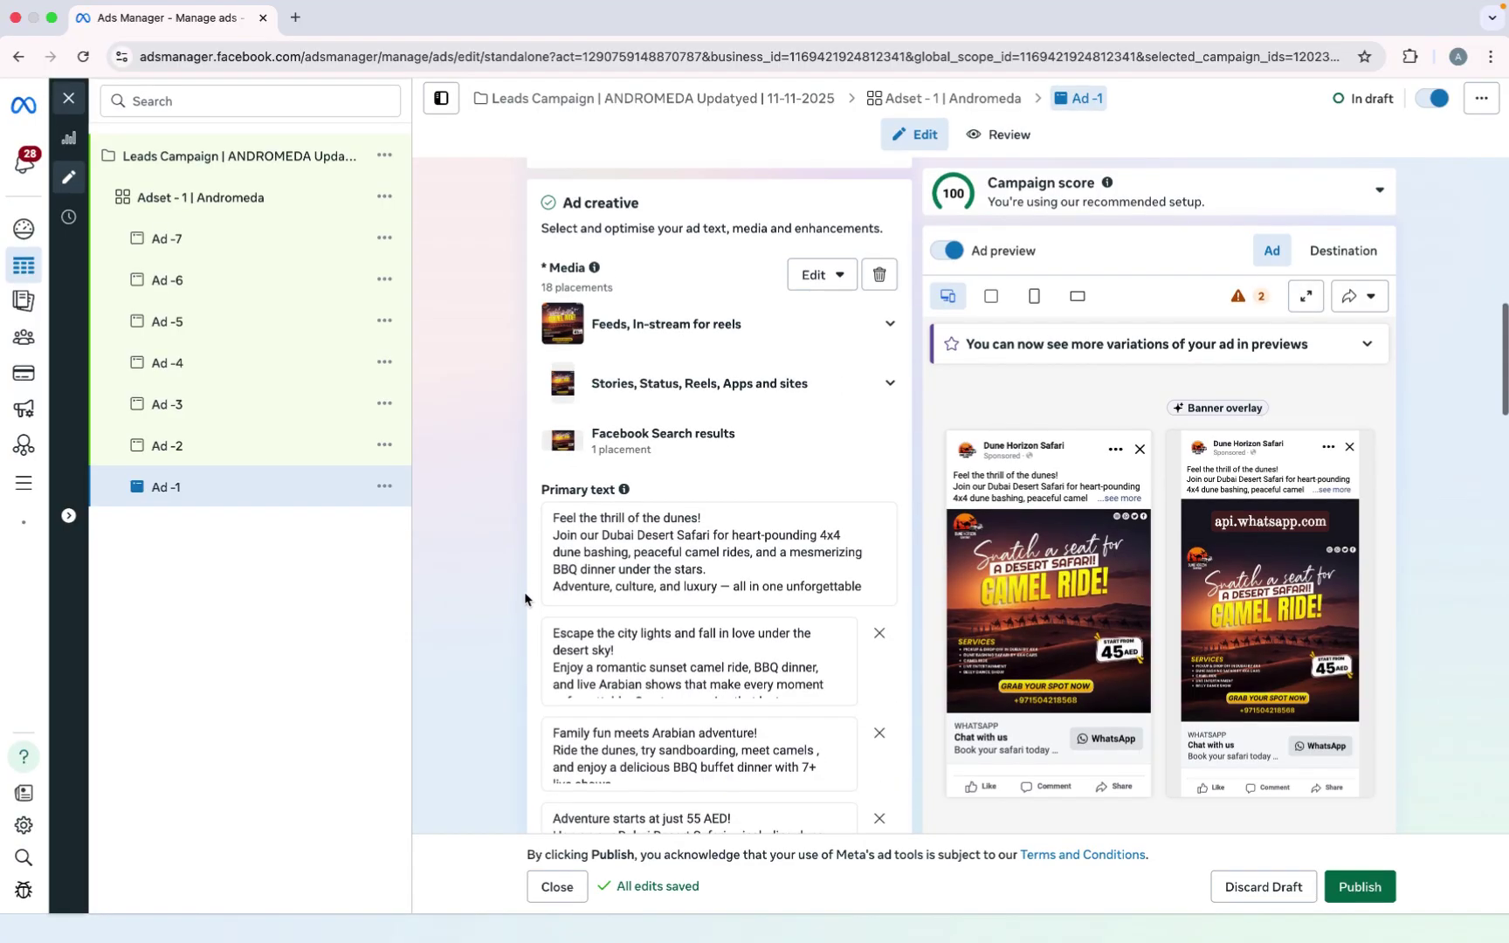
scroll(525, 599, down, 3)
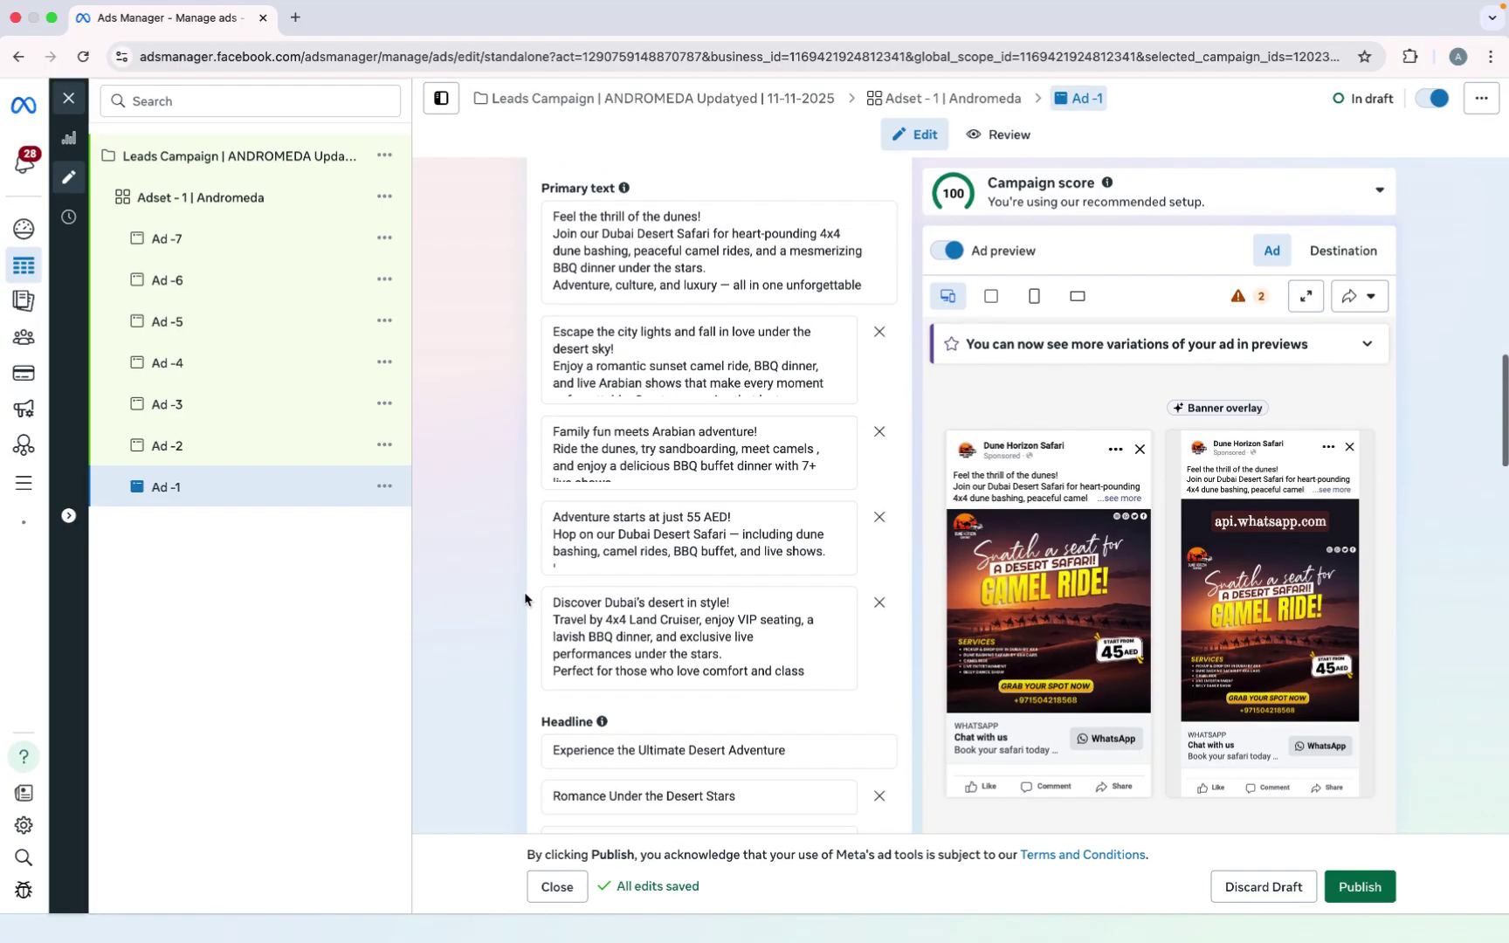
scroll(524, 599, down, 4)
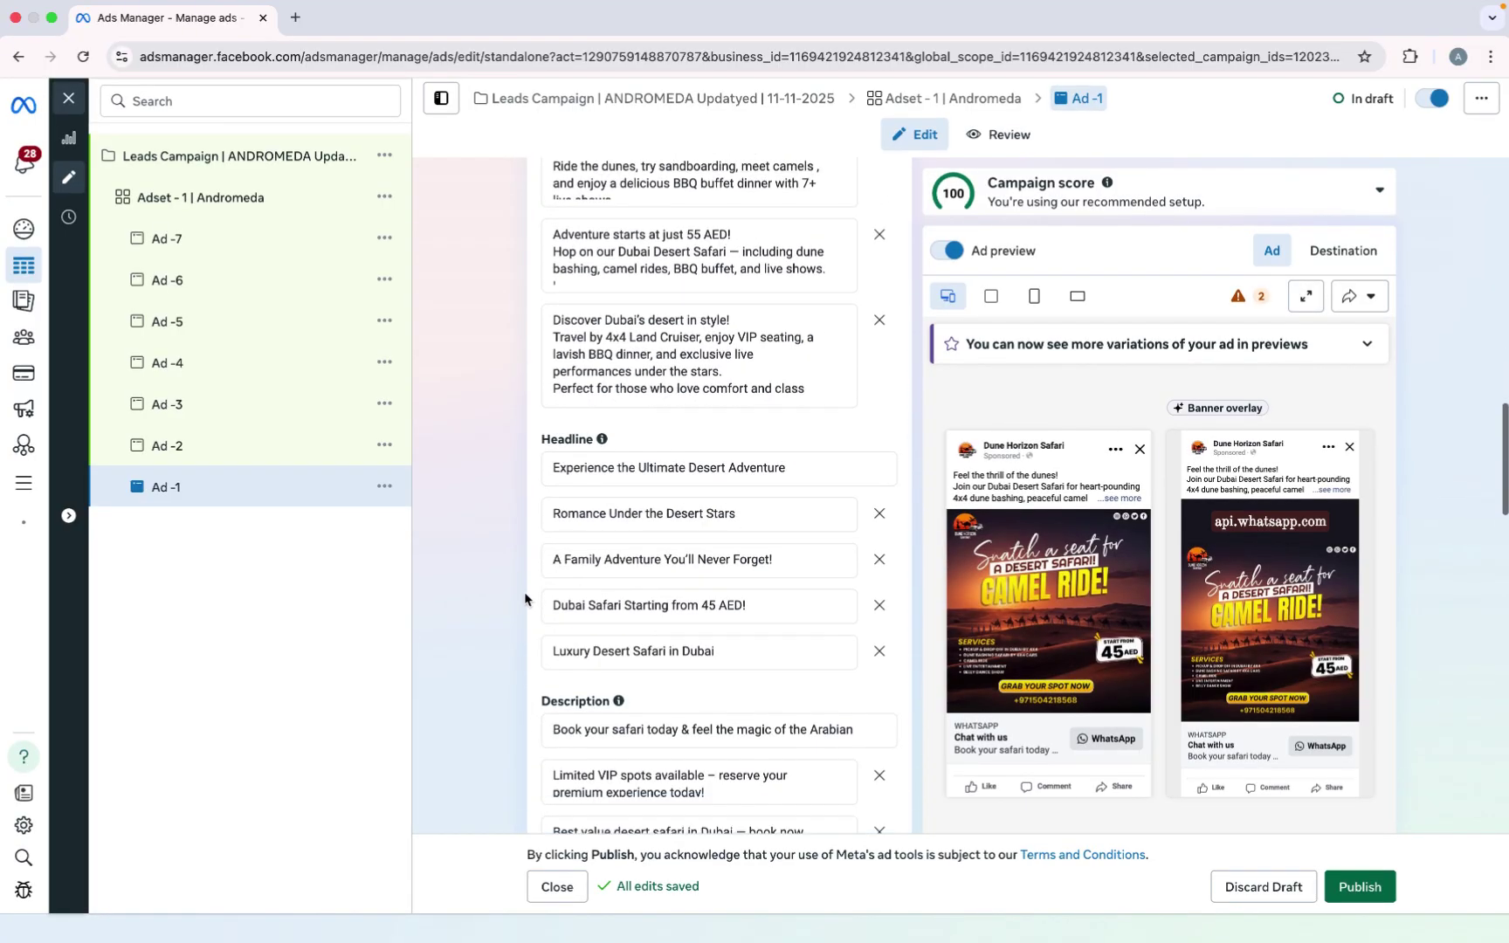
right_click(523, 590)
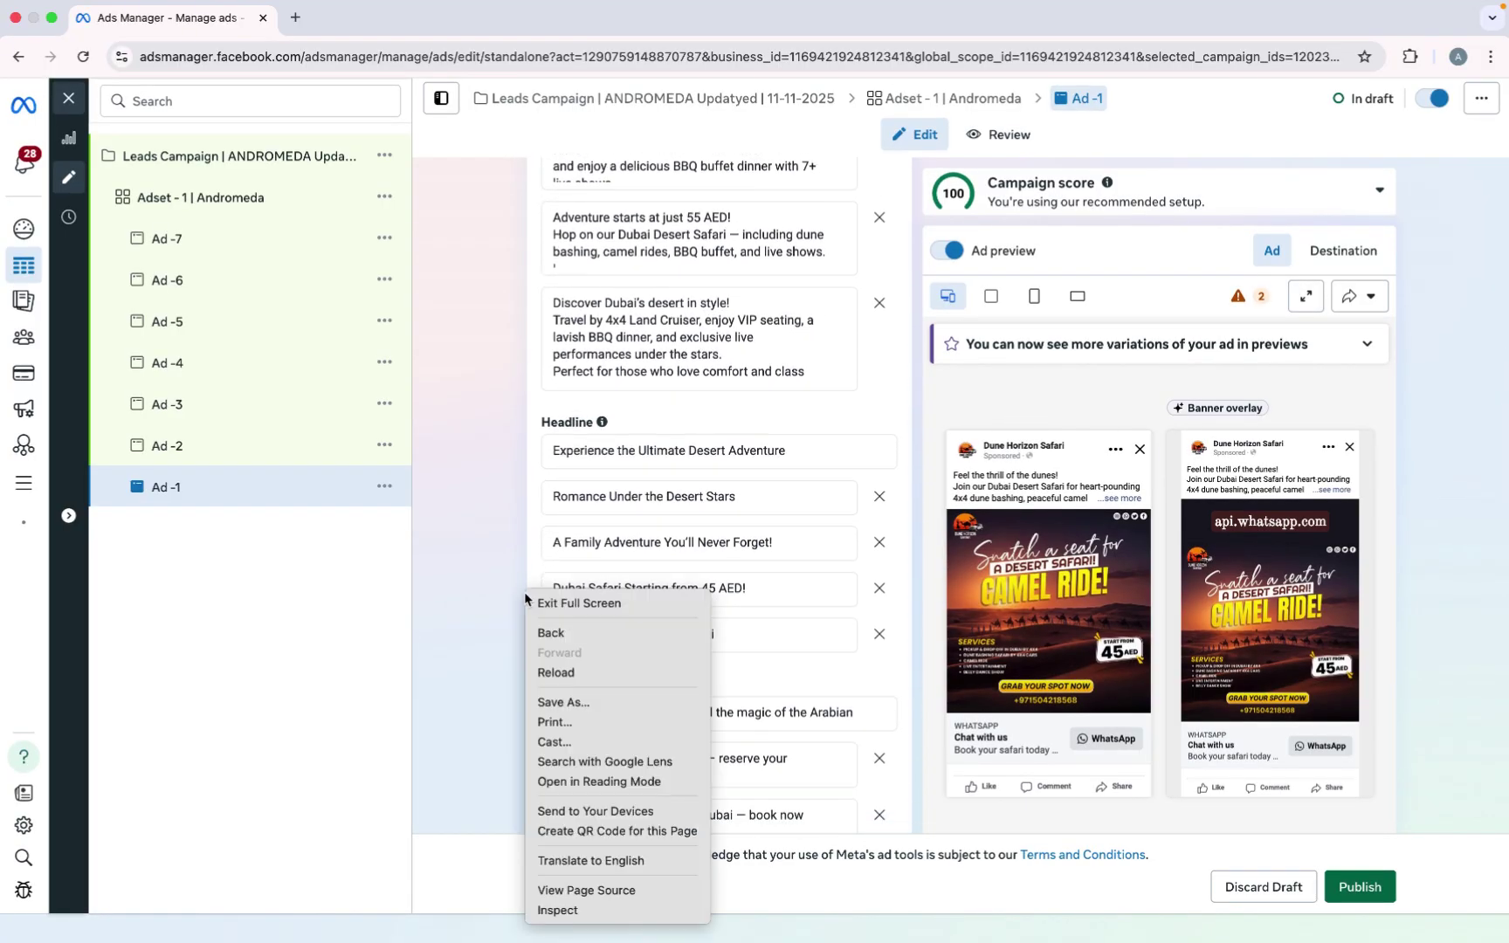